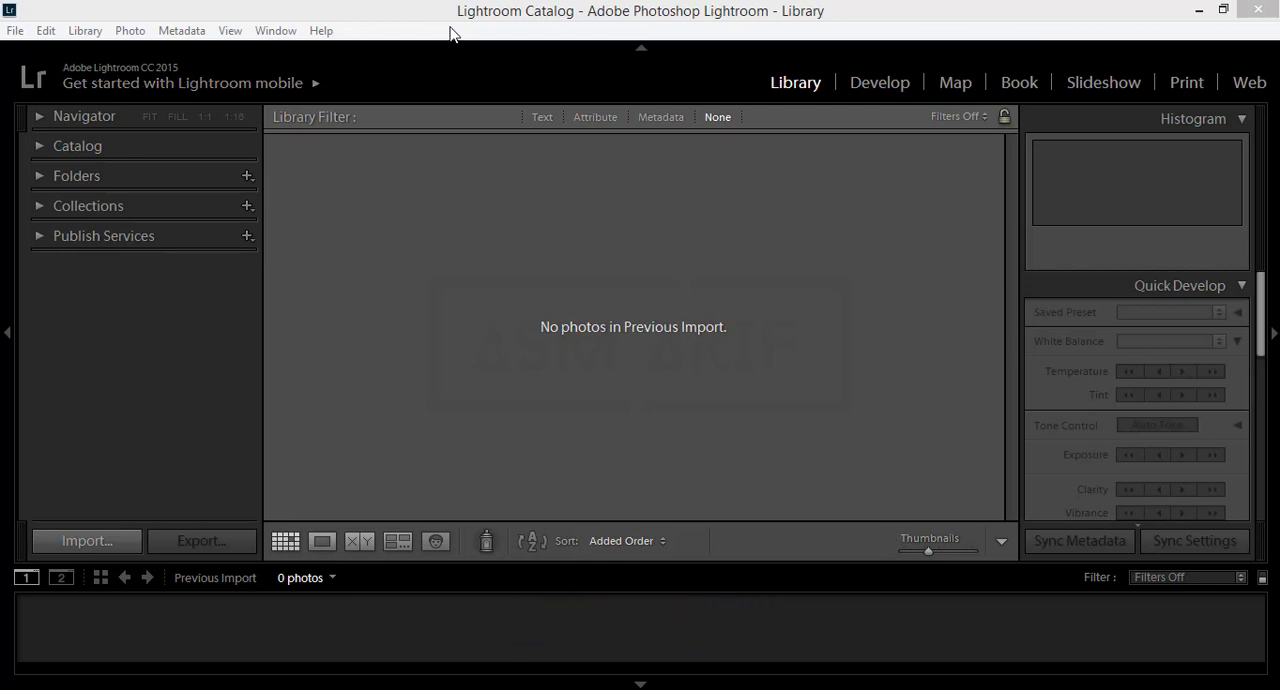
Step: Start importing photos and video into the catalog
left_click(480, 17)
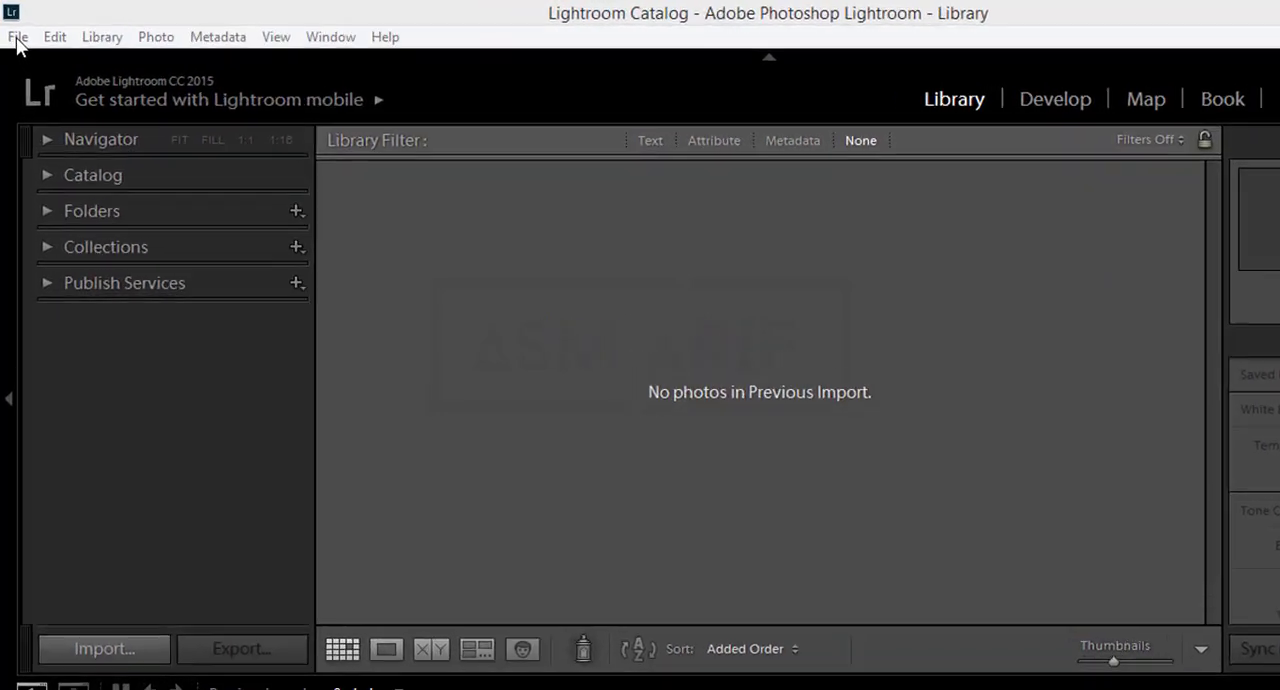
left_click(15, 30)
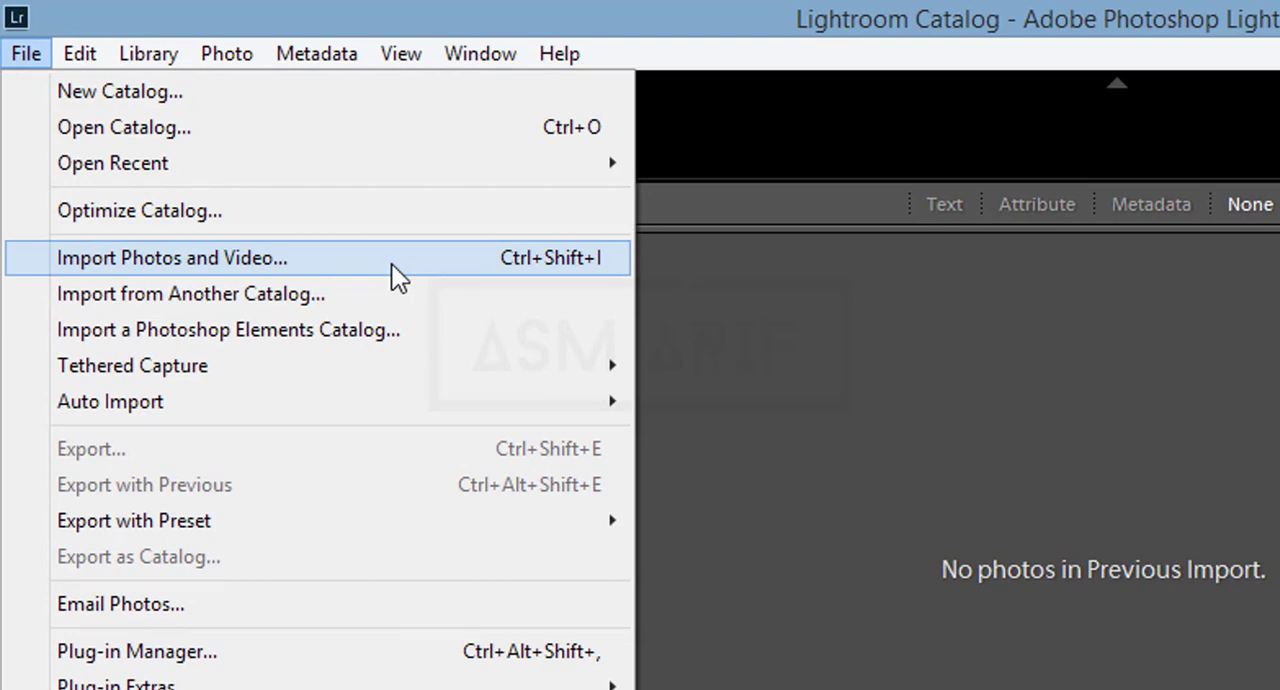
left_click(455, 259)
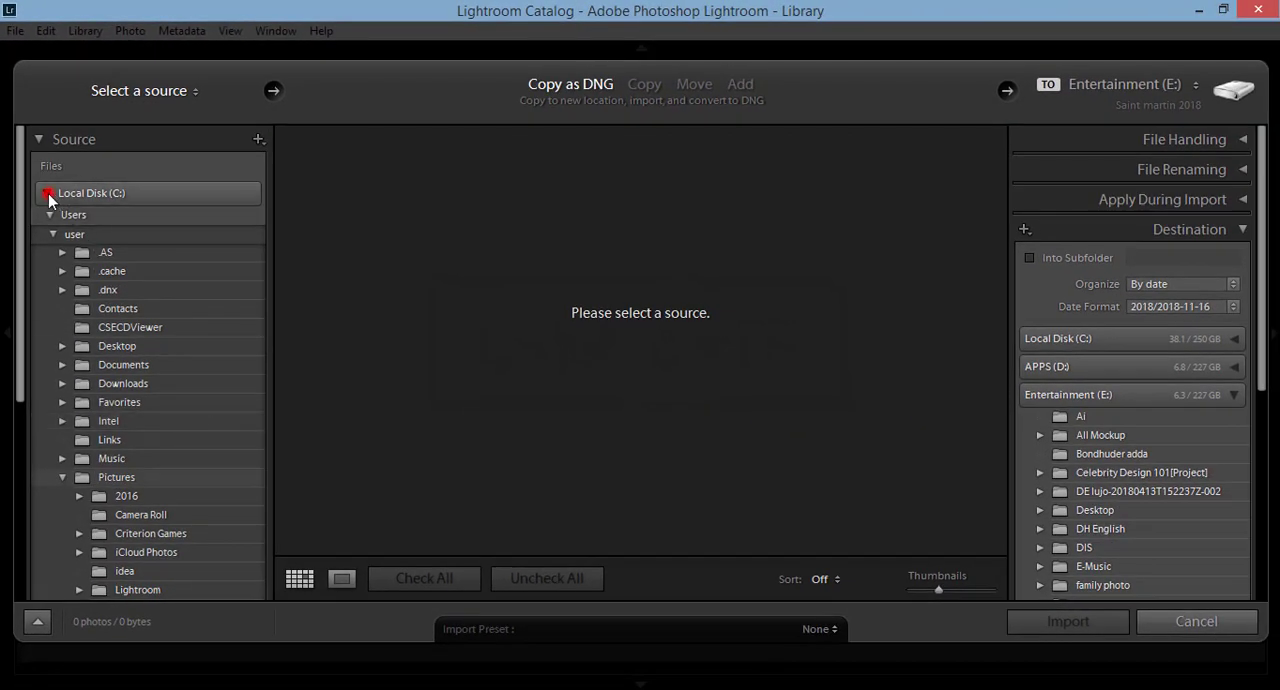
Step: Choose the 17-11-18 folder inside Documents on Local Disk (C:) as the import source
left_click(48, 193)
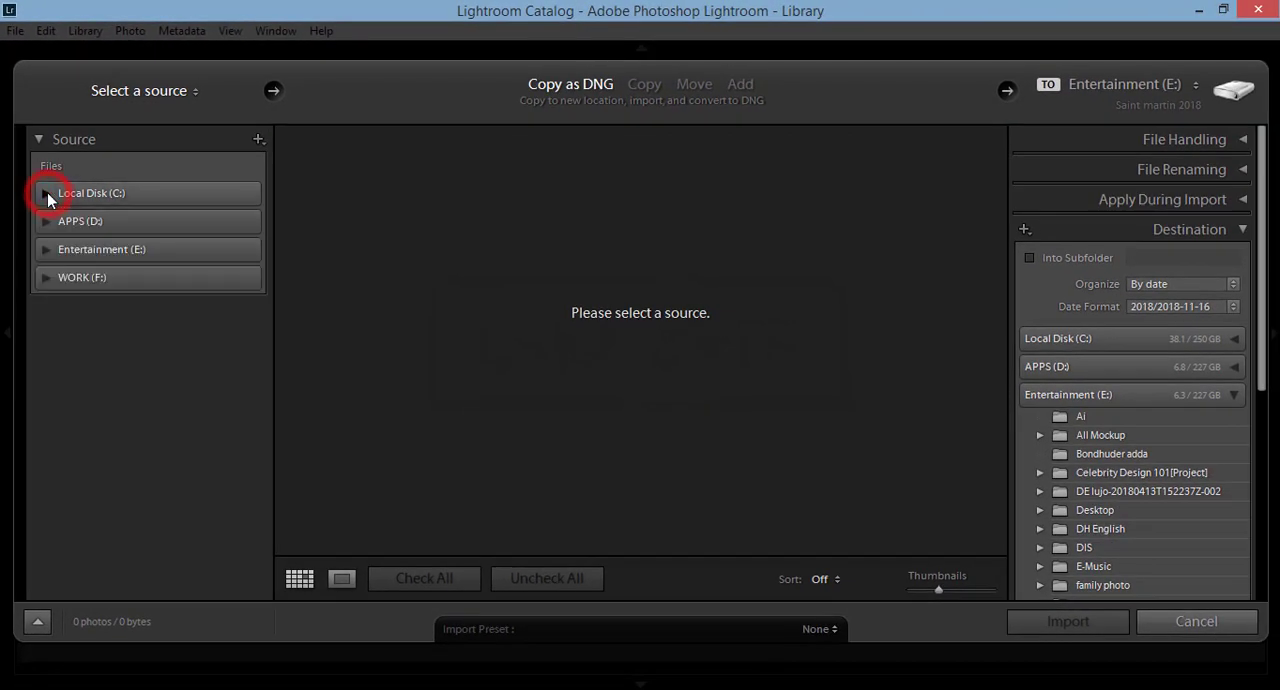
left_click(47, 192)
scroll(225, 468, "down", 5)
scroll(226, 465, "up", 3)
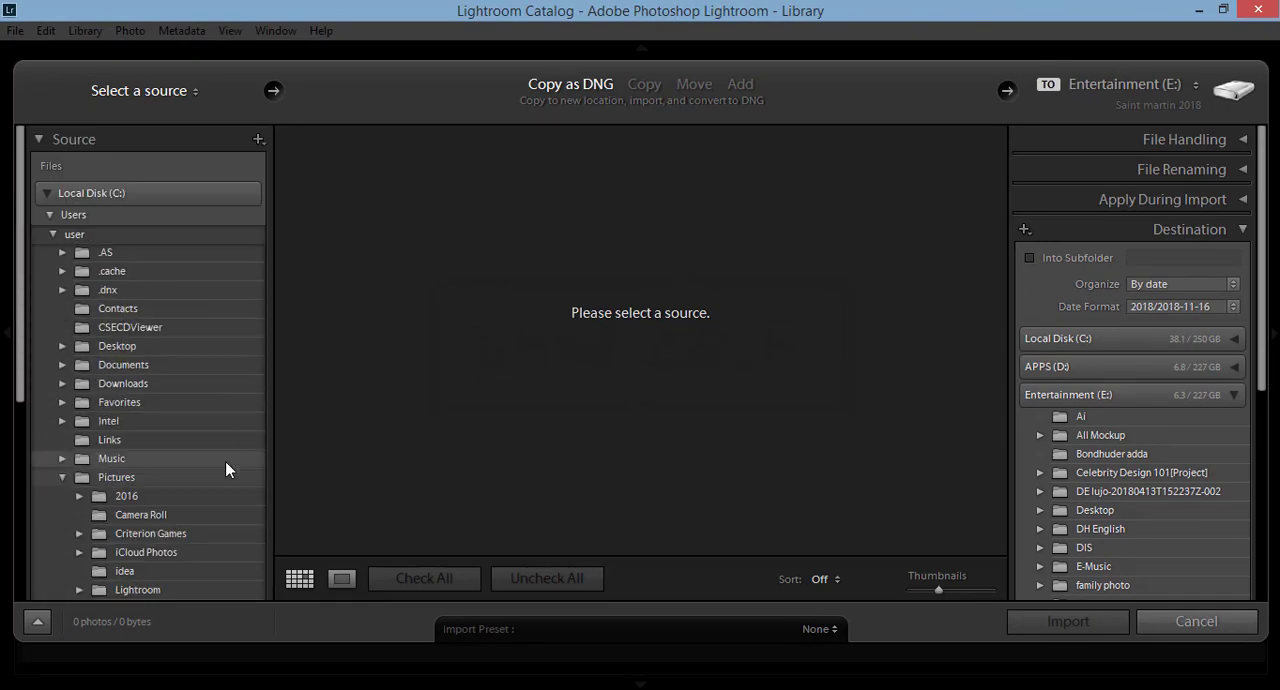
scroll(227, 463, "down", 8)
scroll(214, 456, "up", 5)
scroll(213, 453, "up", 4)
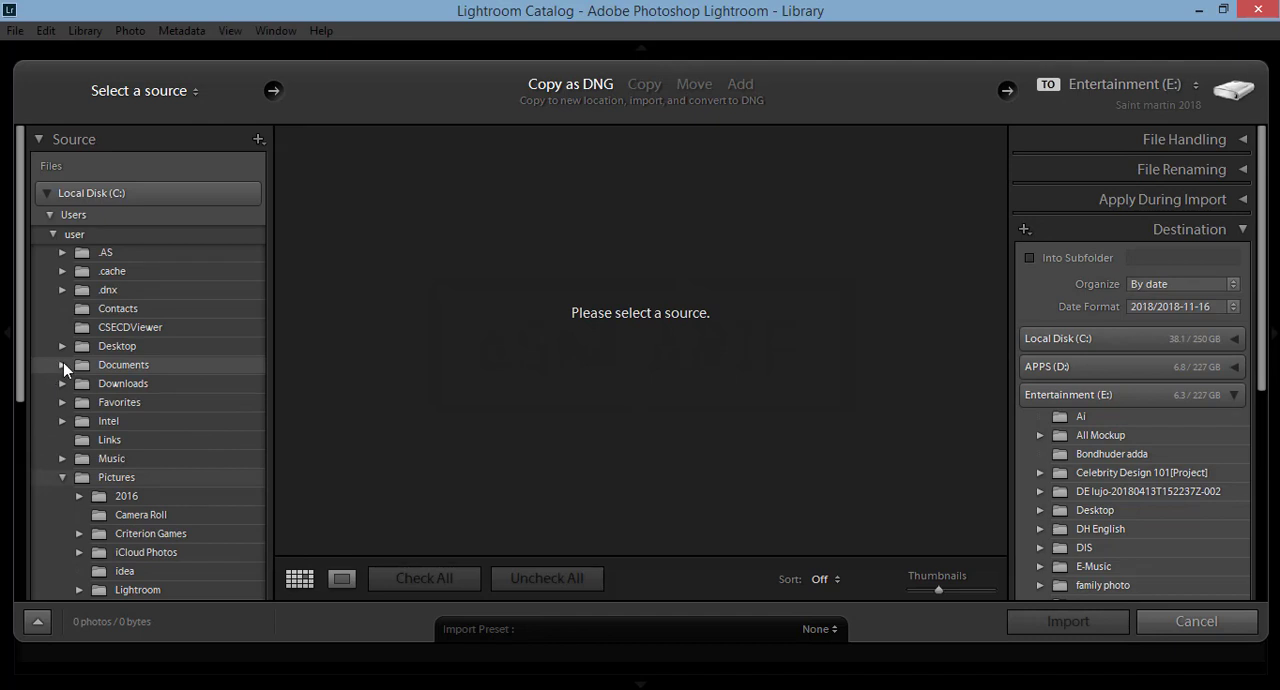
left_click(63, 365)
scroll(155, 461, "down", 10)
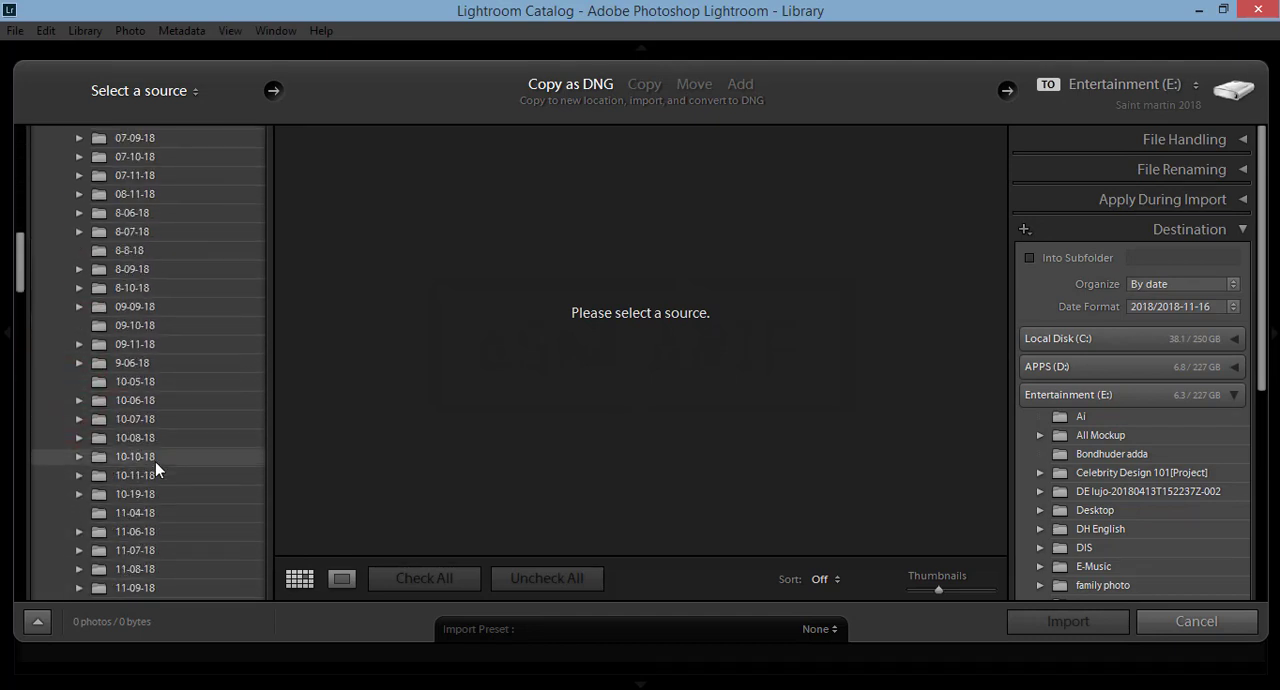
scroll(155, 461, "down", 15)
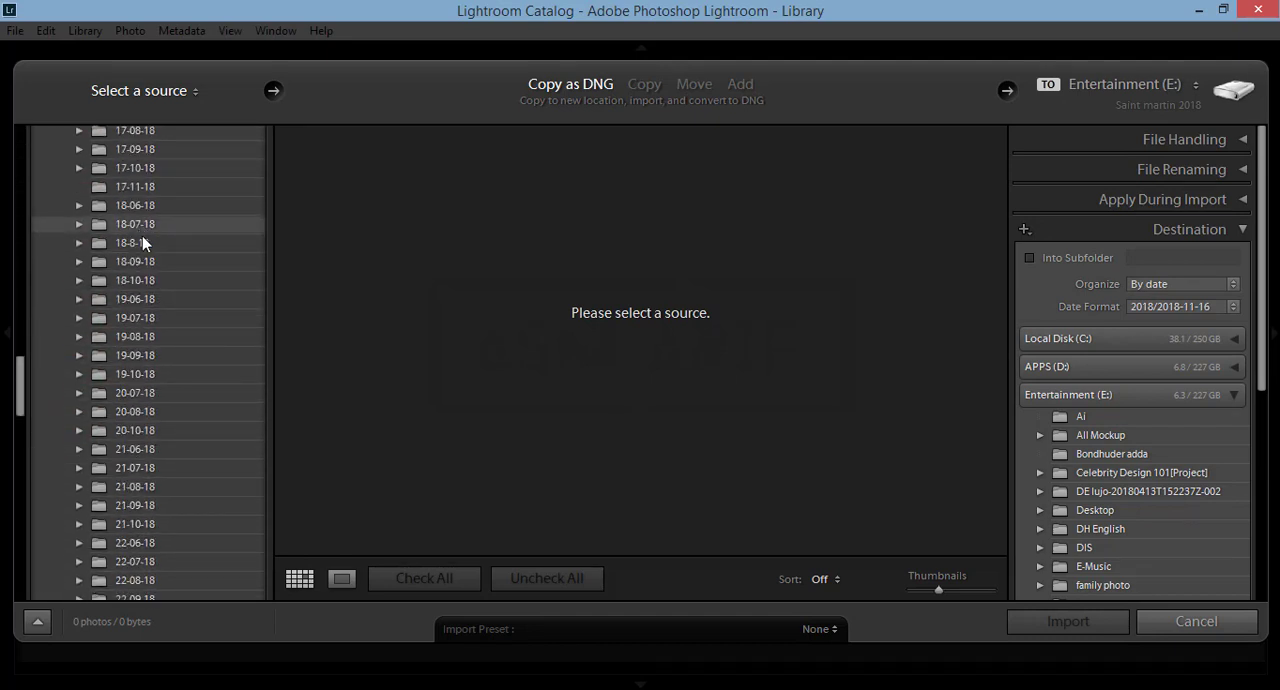
scroll(144, 245, "up", 3)
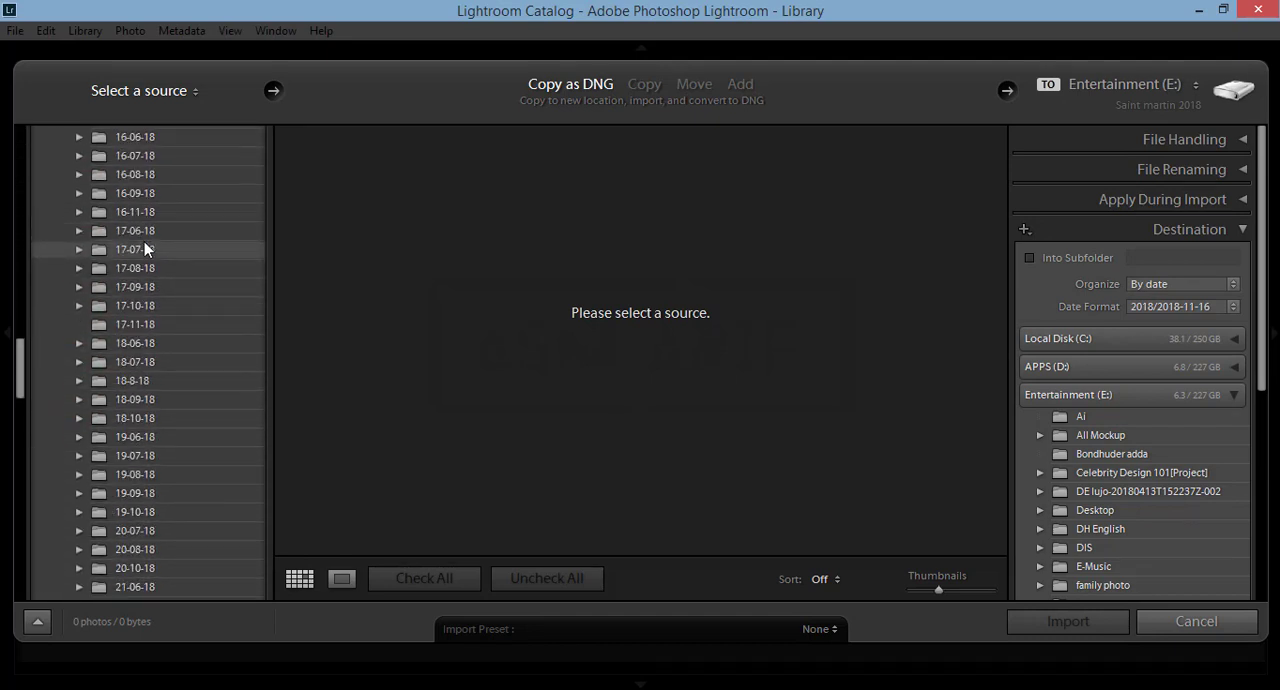
left_click(135, 325)
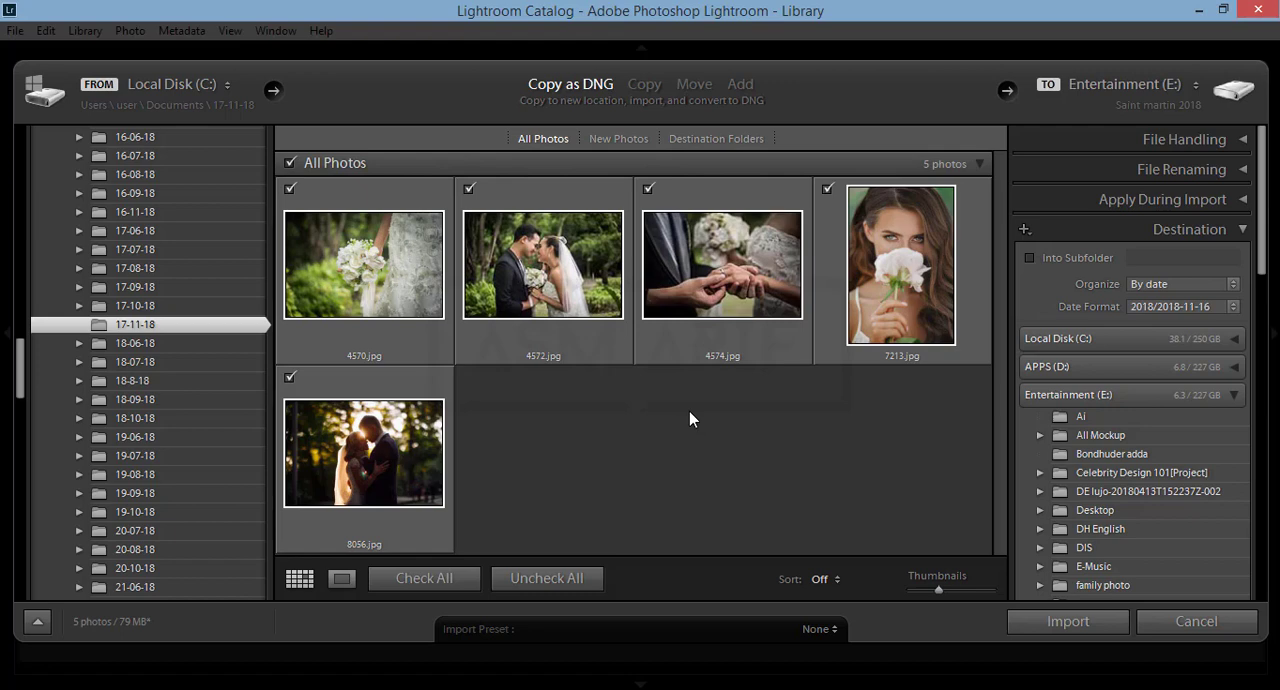
Step: Exclude all photos from the import, include only 7213.jpg, and preview it enlarged before returning to the thumbnail grid
left_click(289, 164)
left_click(289, 164)
left_click(289, 164)
left_click(530, 243)
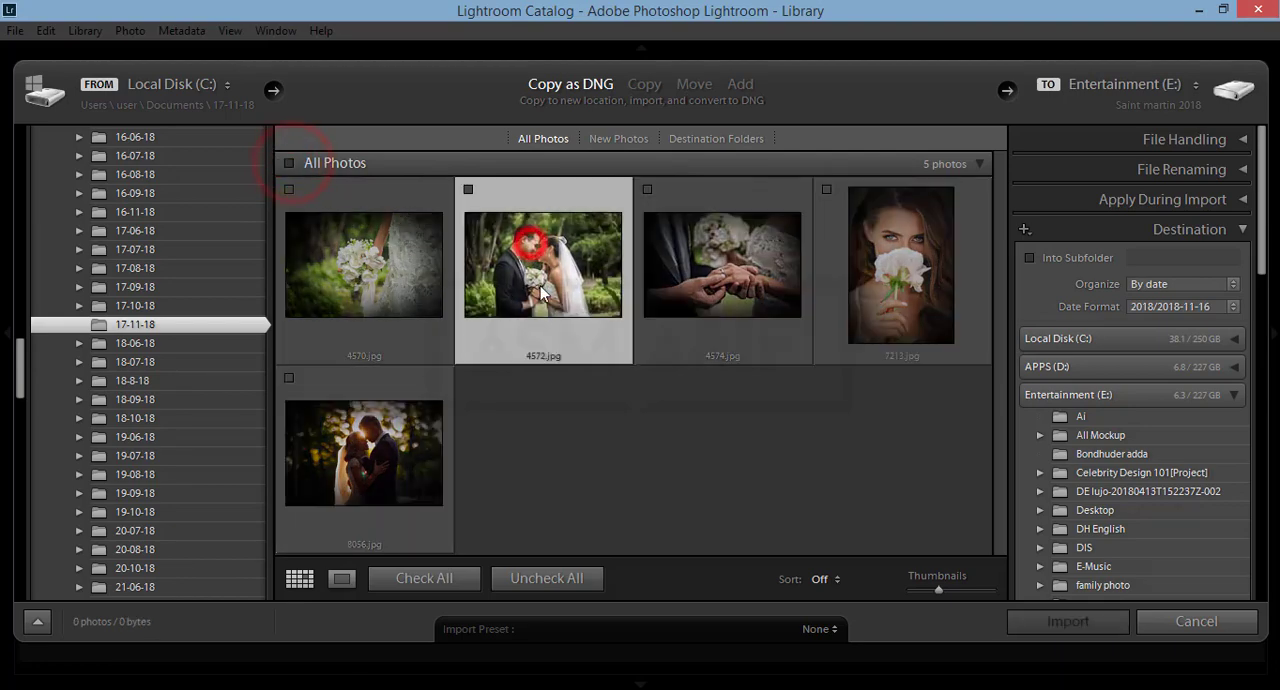
left_click(467, 189)
left_click(467, 189)
left_click(780, 215)
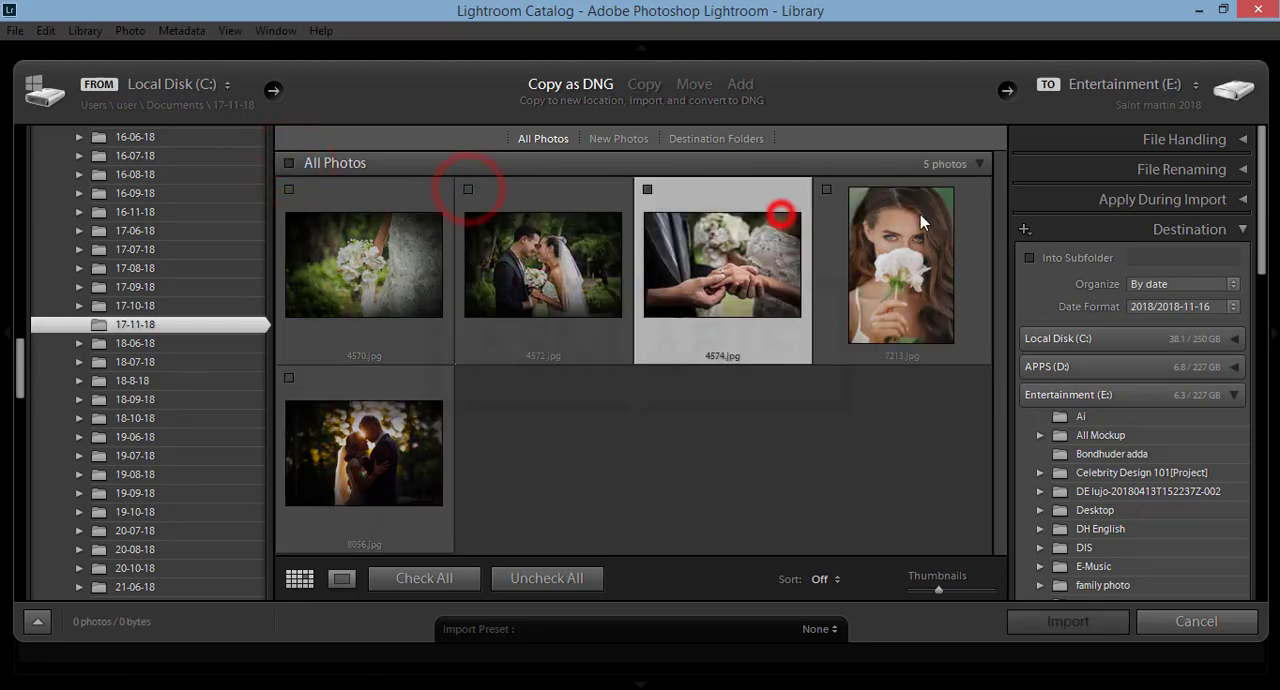
left_click(920, 214)
double_click(828, 190)
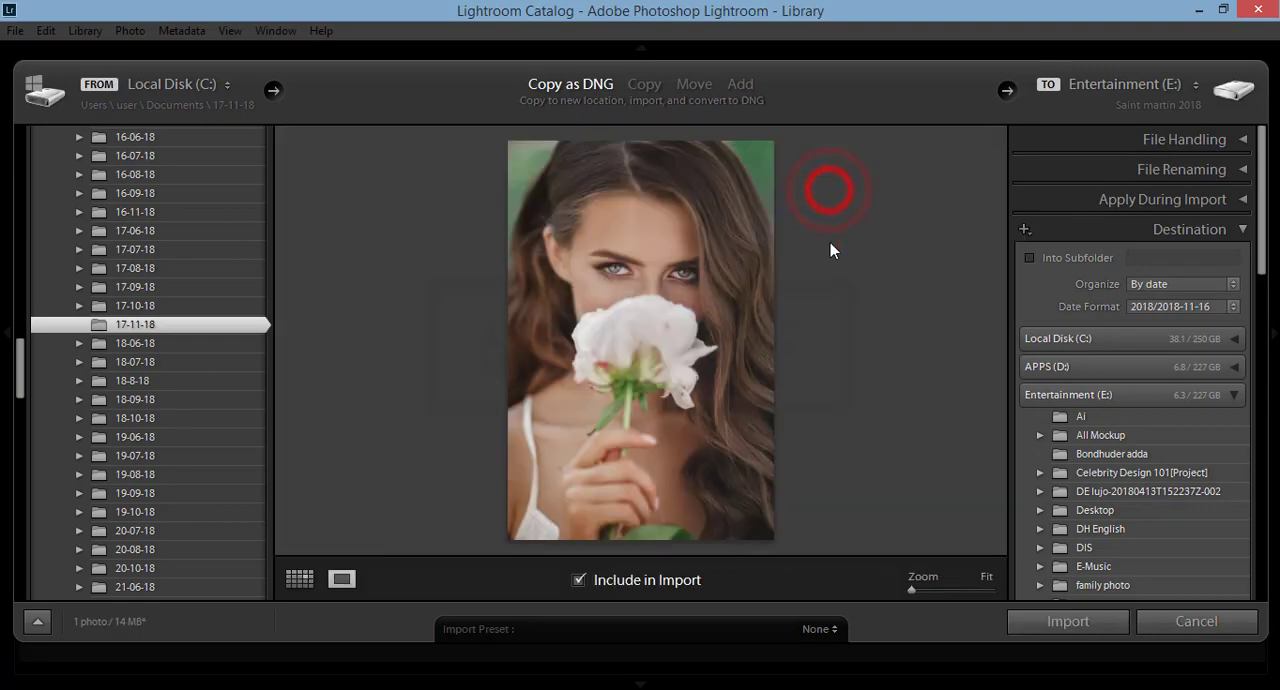
left_click(305, 582)
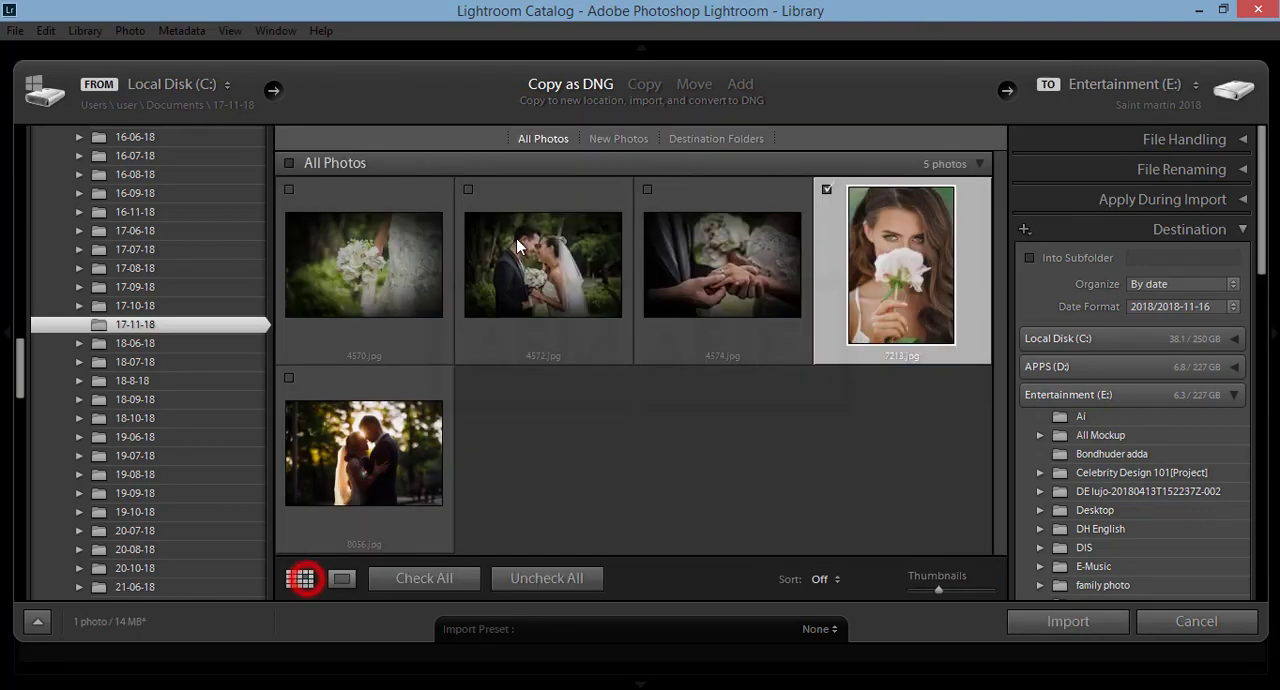
Step: Include every photo of the folder and import them, dismissing the DNG conversion notice
left_click(289, 164)
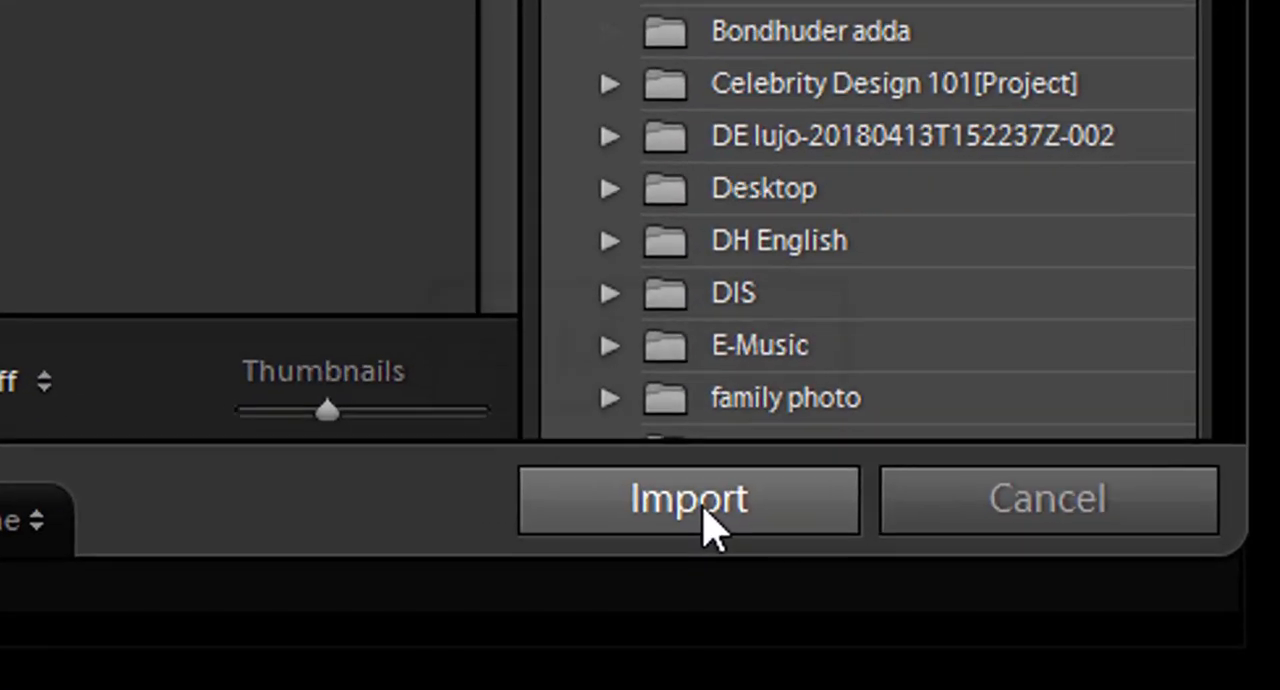
left_click(1060, 618)
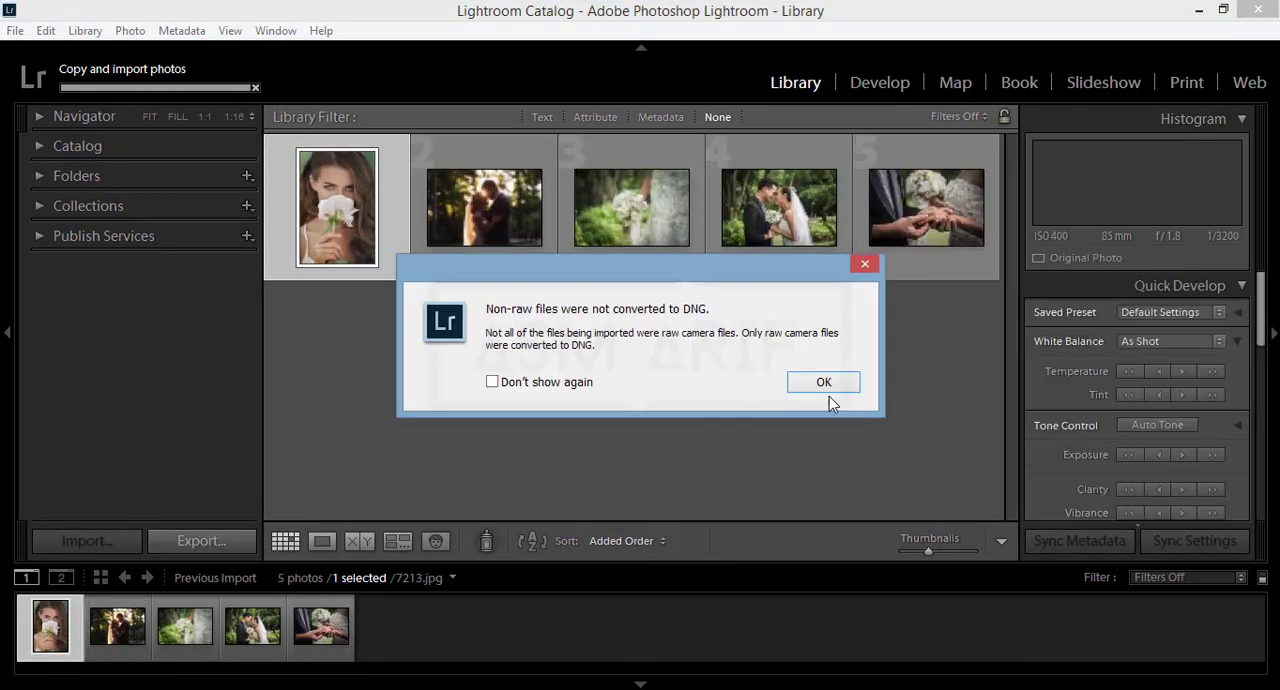
left_click(829, 383)
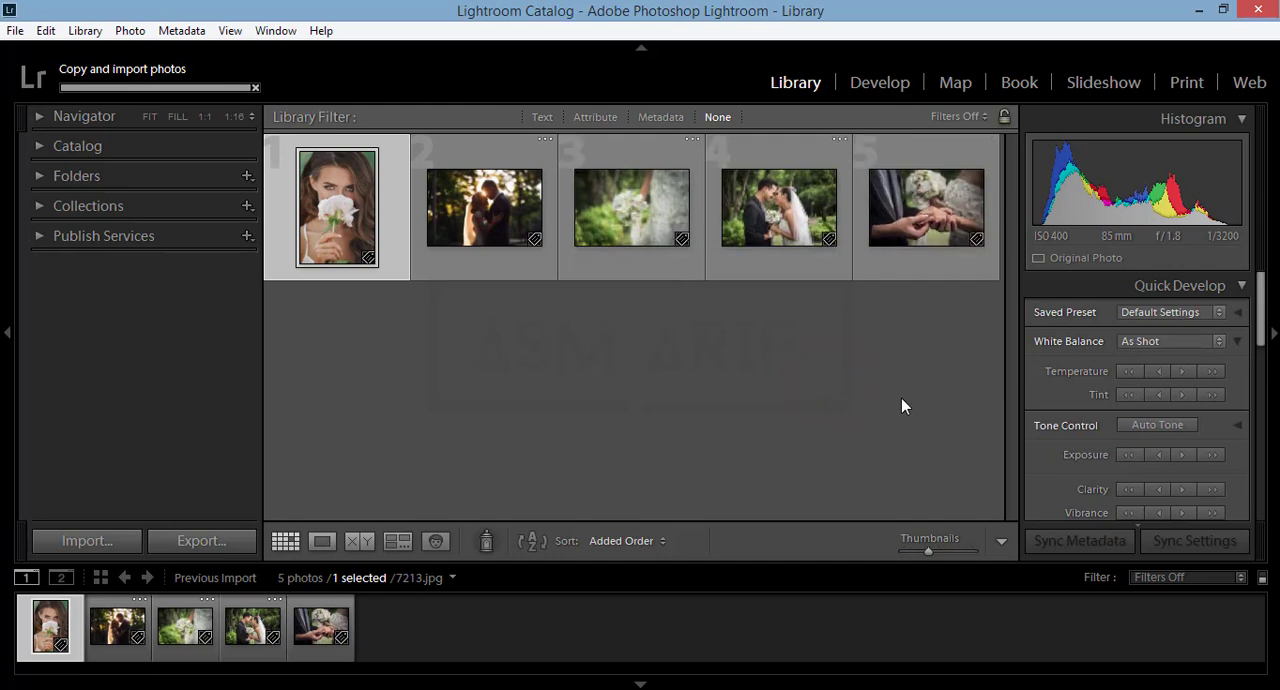
Step: View 7213.jpg in the Develop module
left_click(888, 82)
left_click(805, 84)
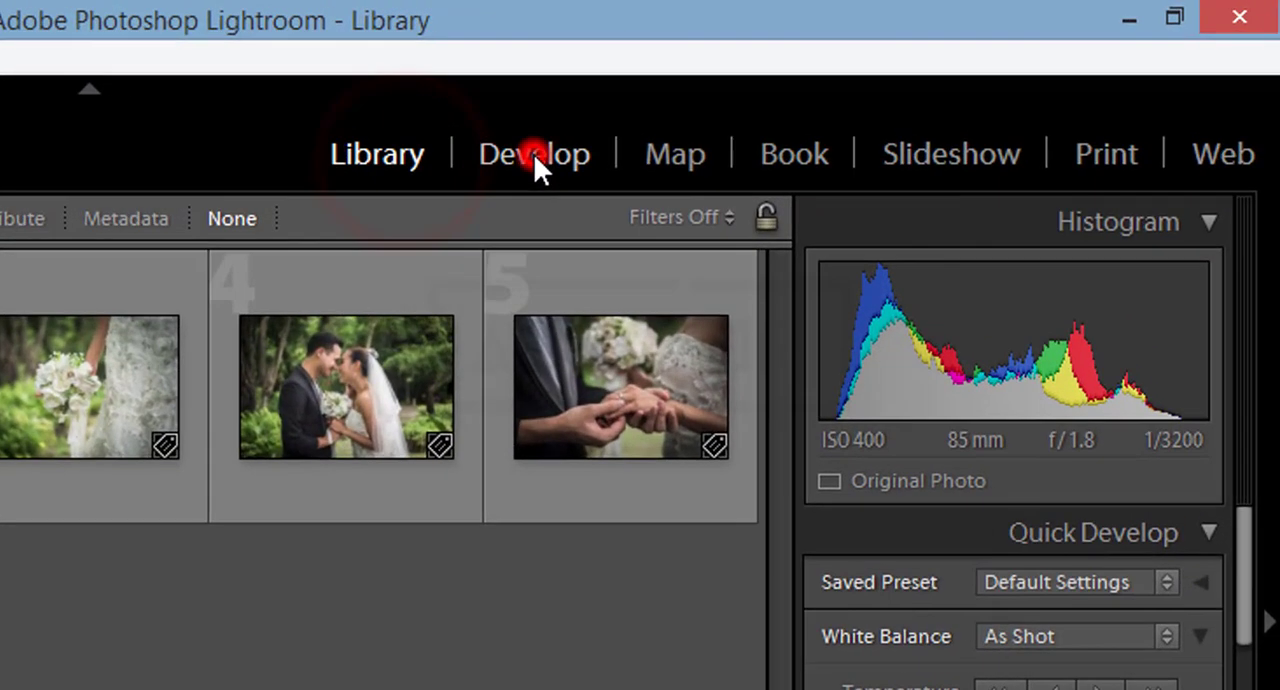
left_click(707, 124)
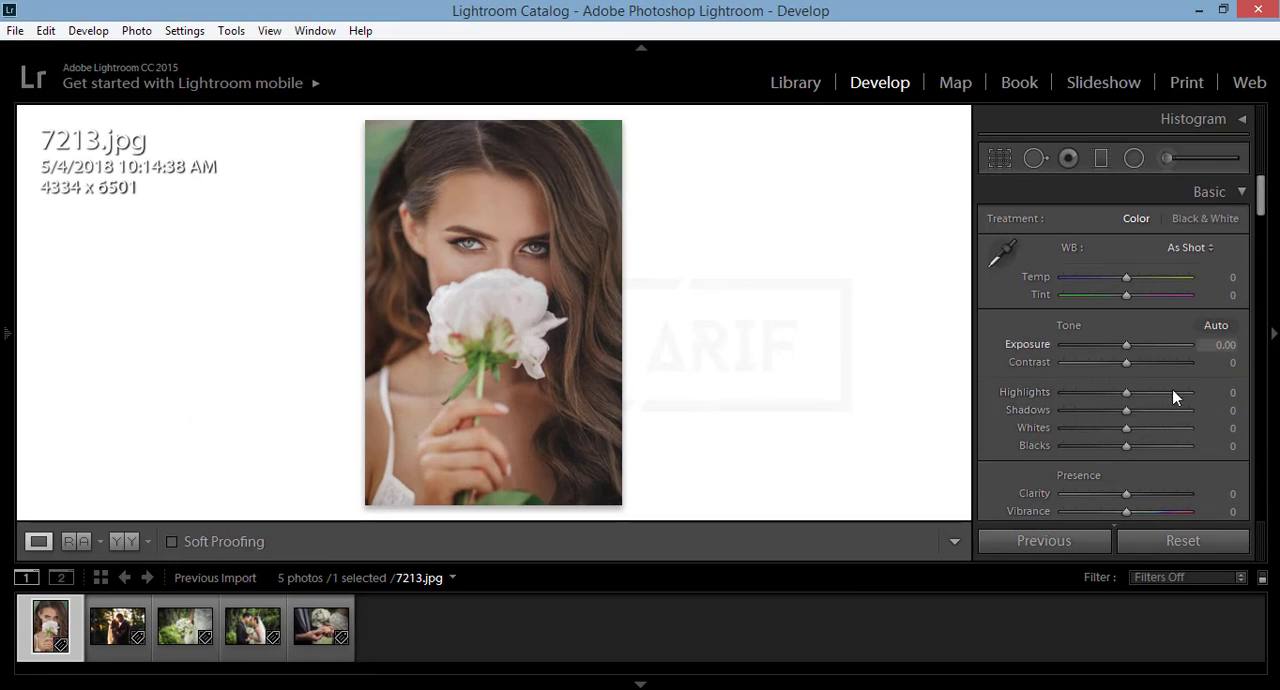
Step: Return to the Library, select 4572.jpg of the couple facing each other, and open it in the Develop module
left_click(809, 88)
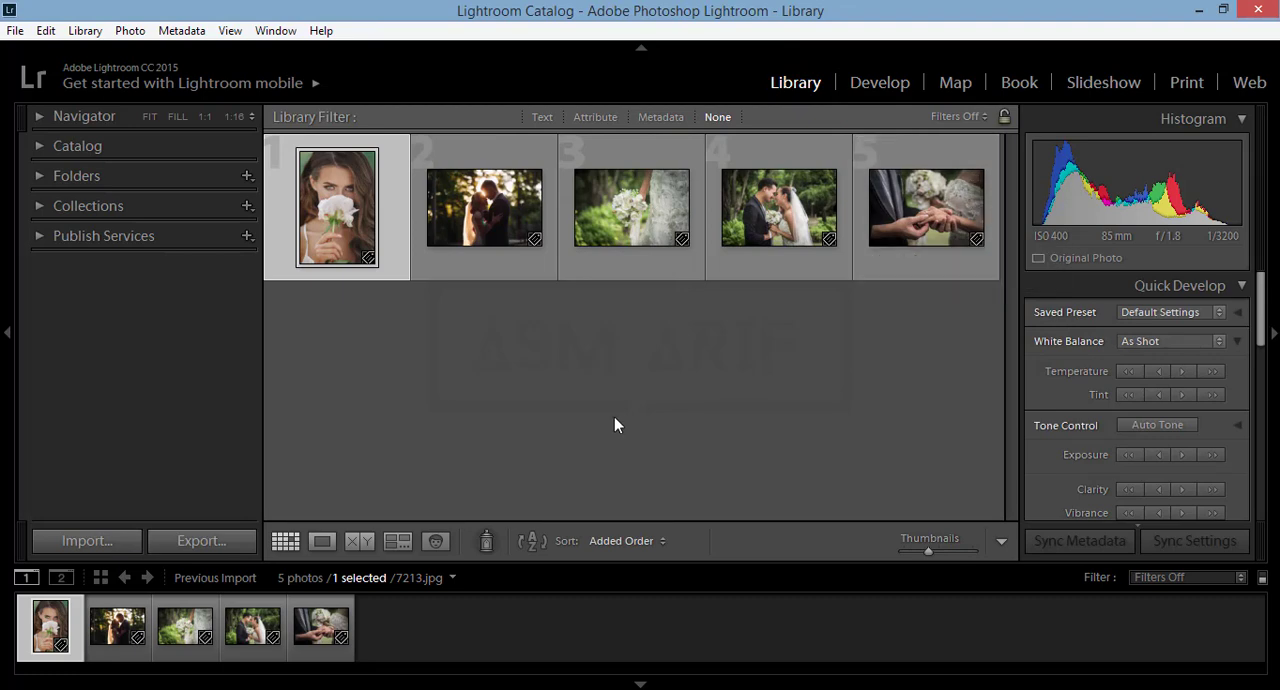
left_click(313, 651)
left_click(262, 657)
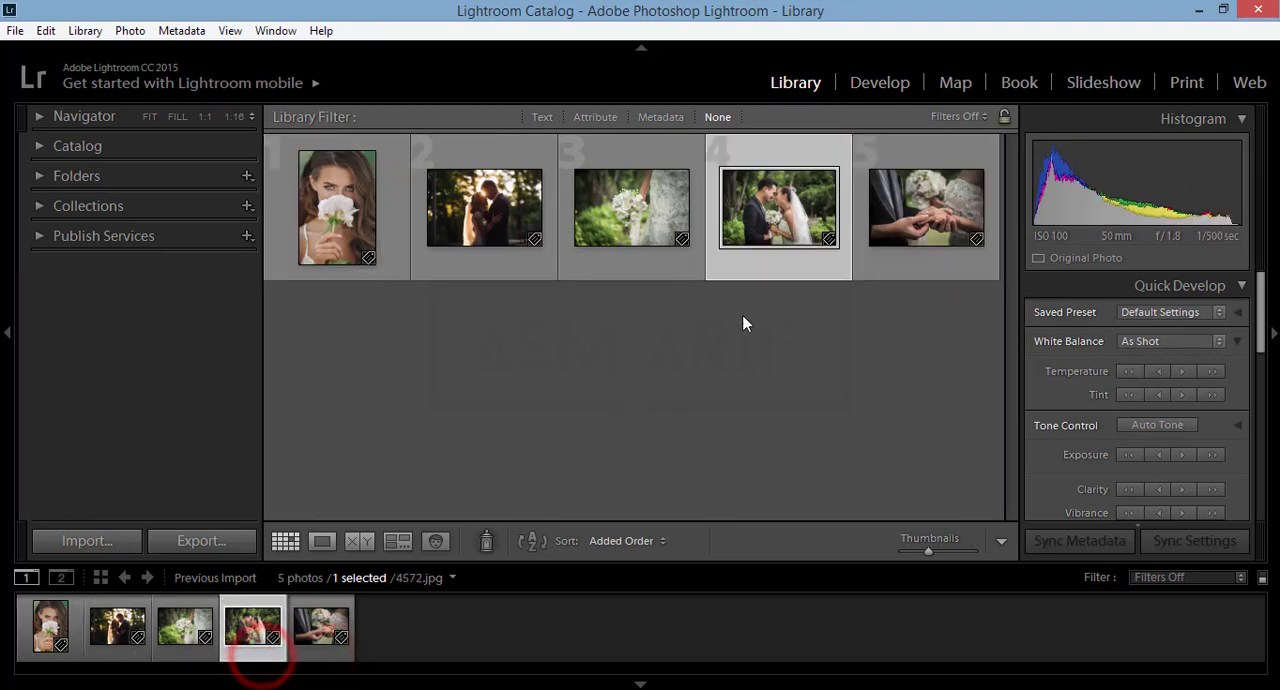
left_click(879, 84)
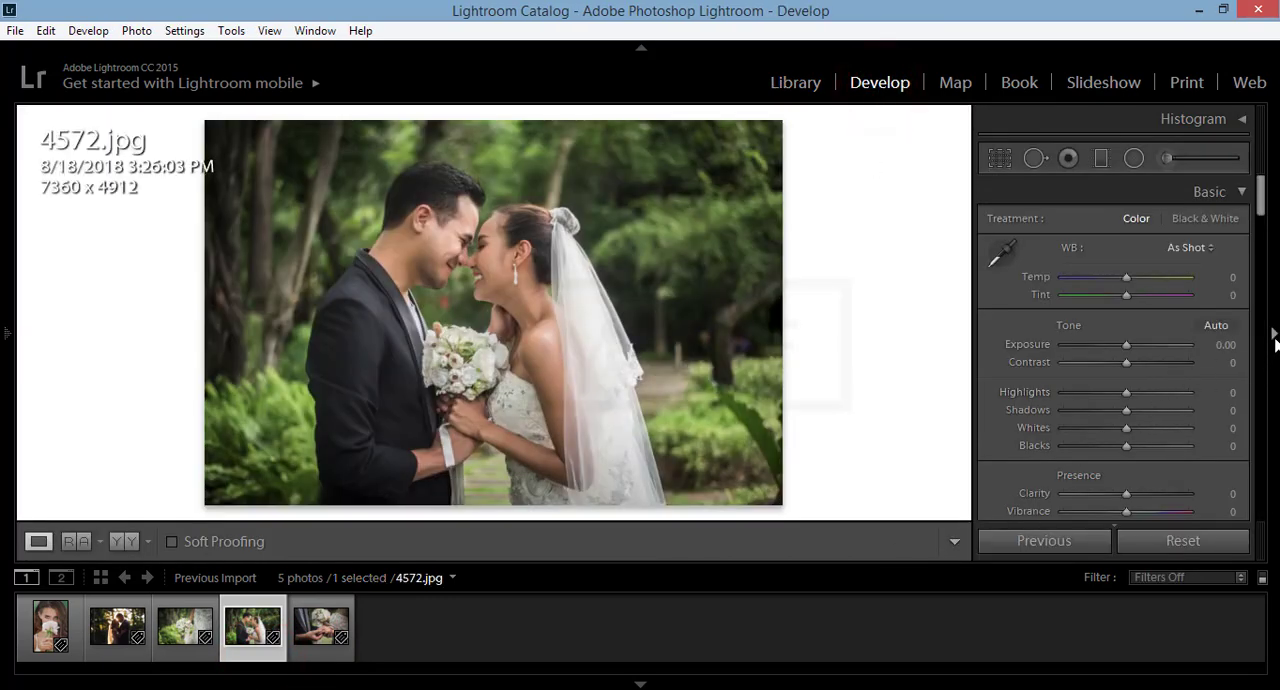
Step: Hide the module picker and the filmstrip to enlarge the photo, leaving the develop adjustments shown
left_click(1274, 334)
left_click(640, 47)
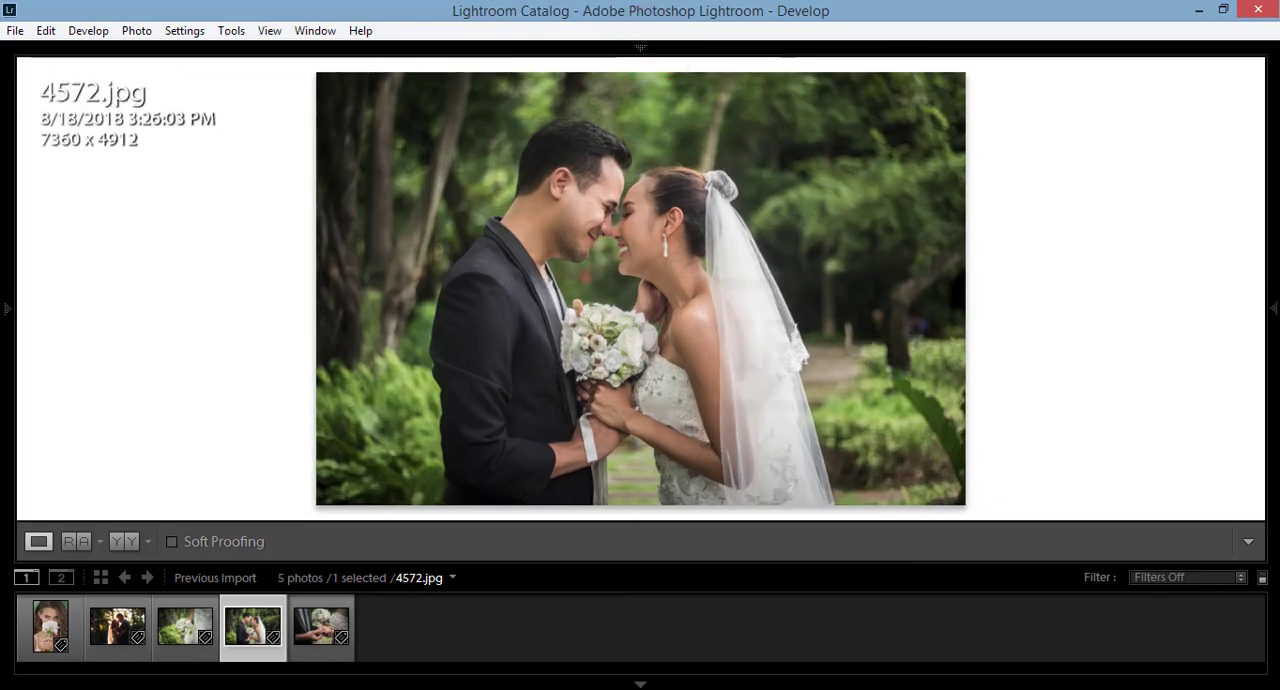
left_click(637, 685)
left_click(1274, 365)
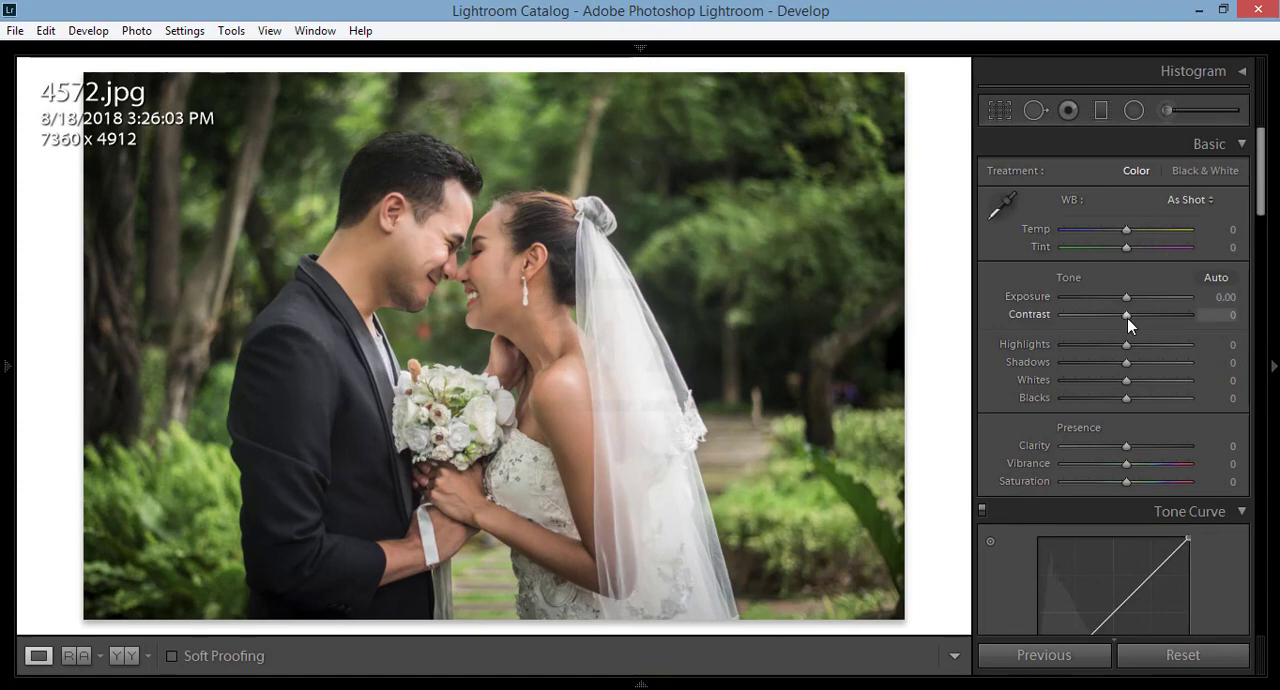
Step: Collapse all the develop adjustment sections from Basic through Camera Calibration
left_click(1262, 193)
left_click_drag(1262, 205, 1270, 180)
left_click(1241, 144)
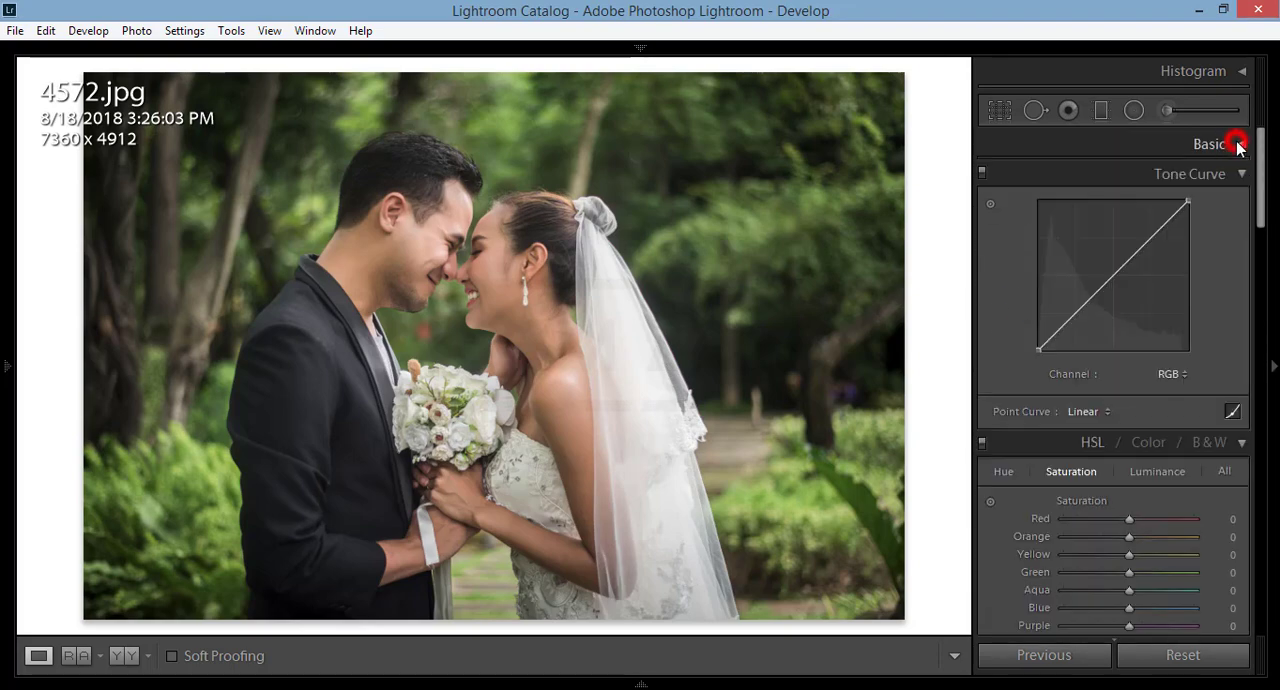
left_click(1242, 173)
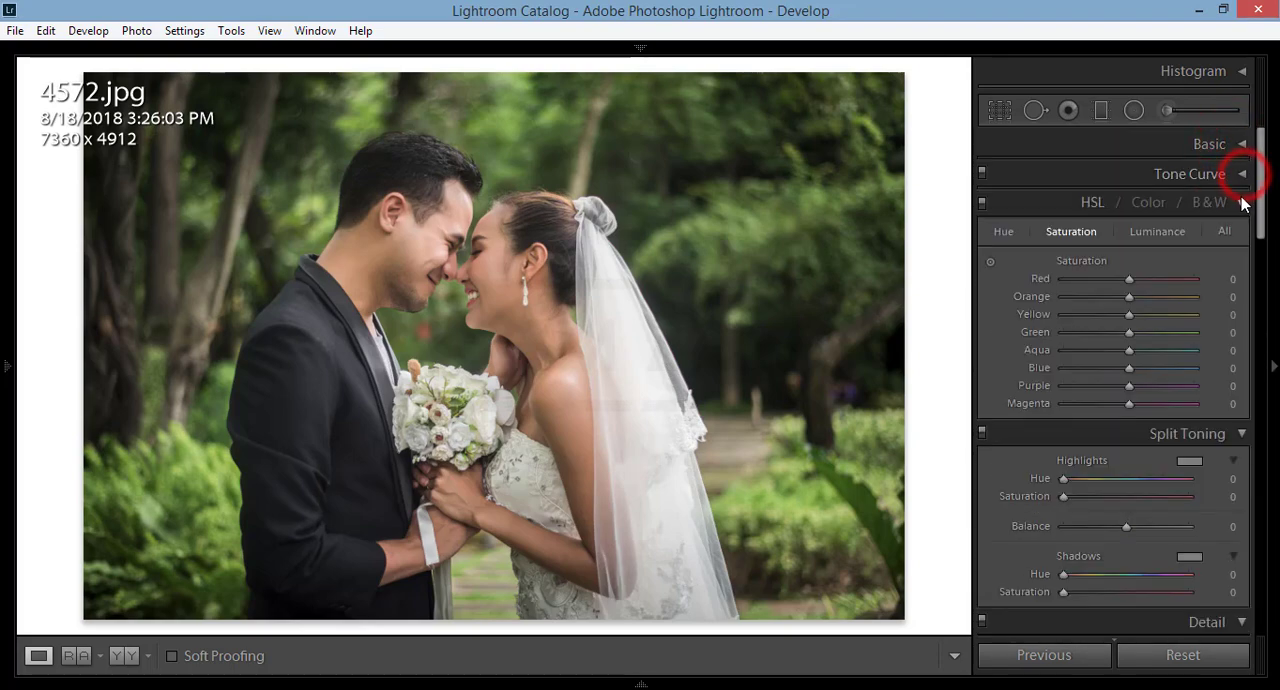
left_click(1241, 202)
left_click(1241, 234)
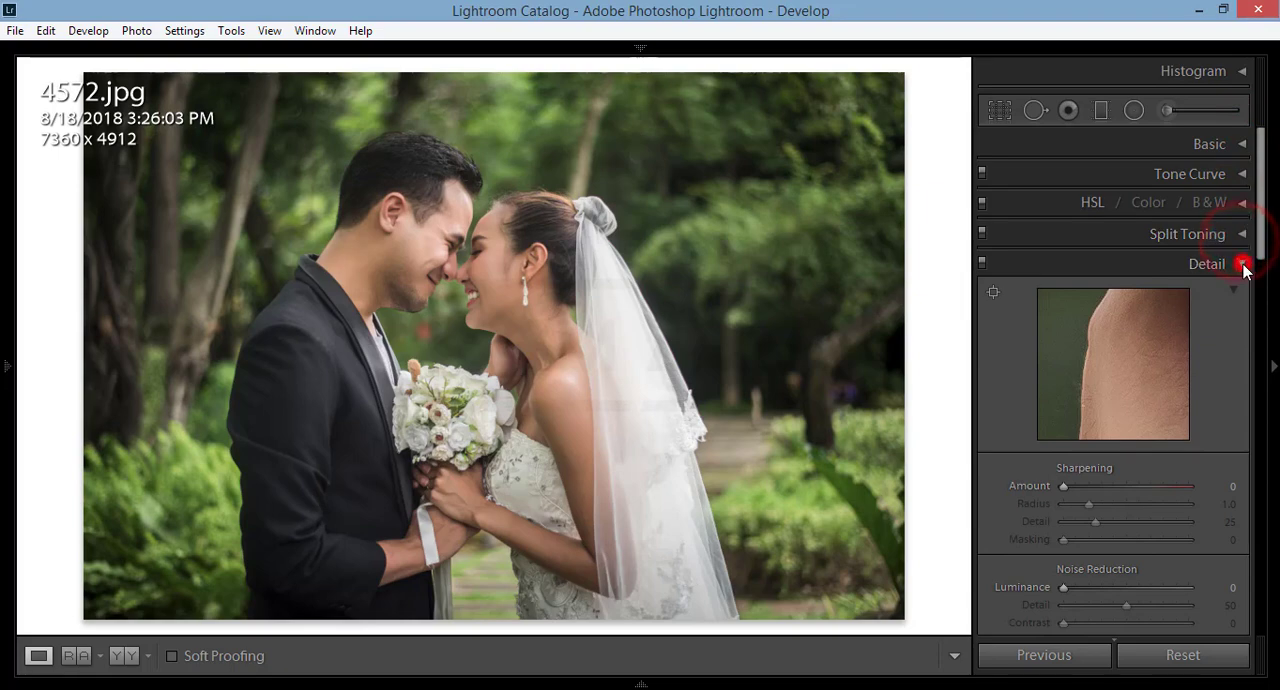
left_click(1242, 263)
left_click(1242, 293)
left_click(1242, 323)
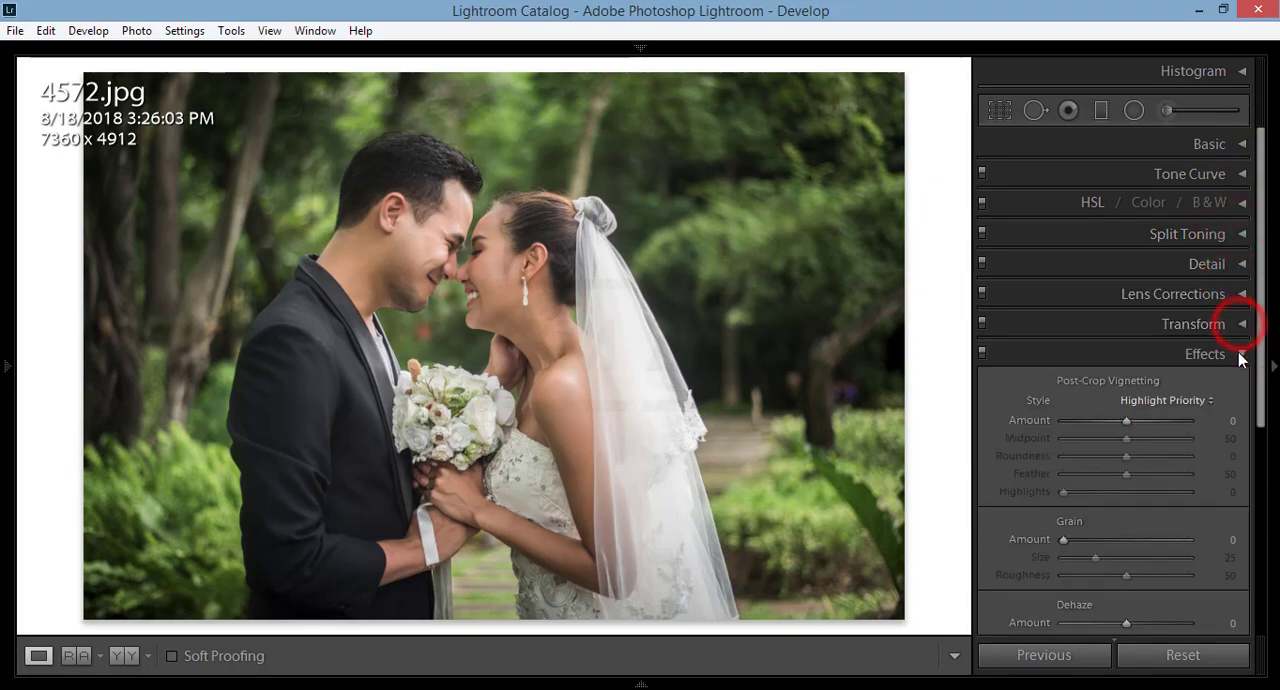
left_click(1242, 353)
left_click(1241, 385)
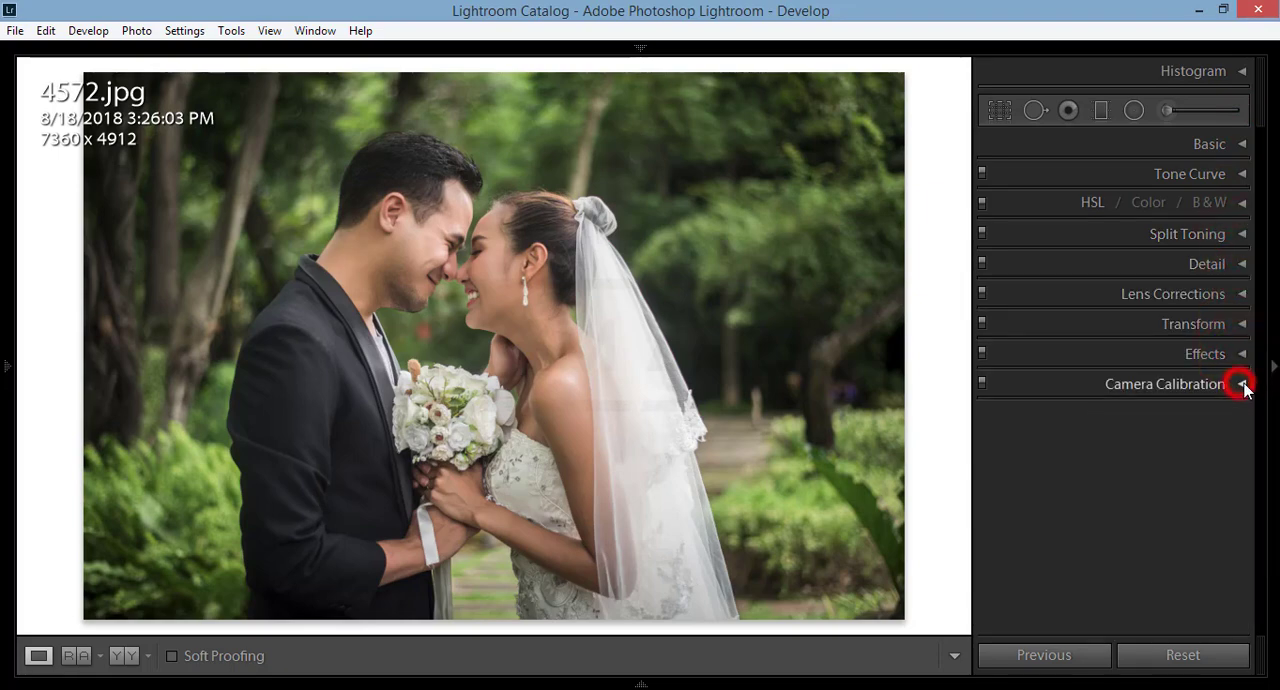
Step: Review the Basic adjustments, collapse them, and expand the Tone Curve section to examine its channel options
left_click(1241, 145)
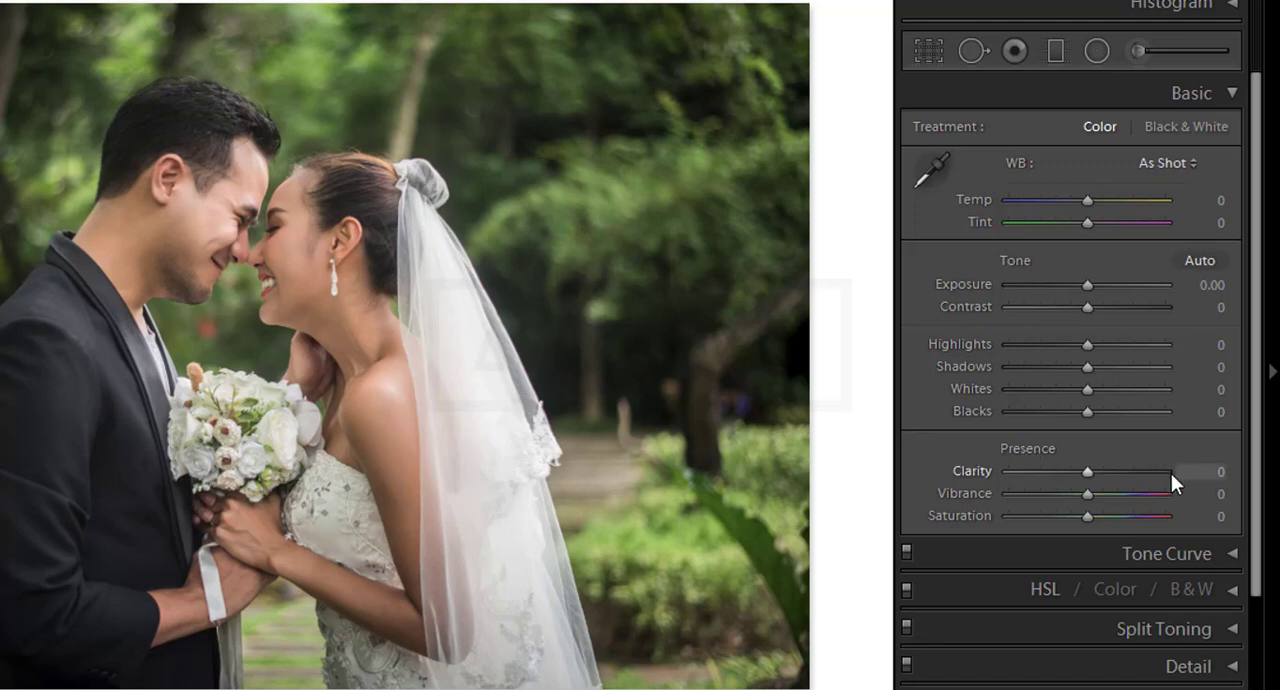
left_click(1233, 93)
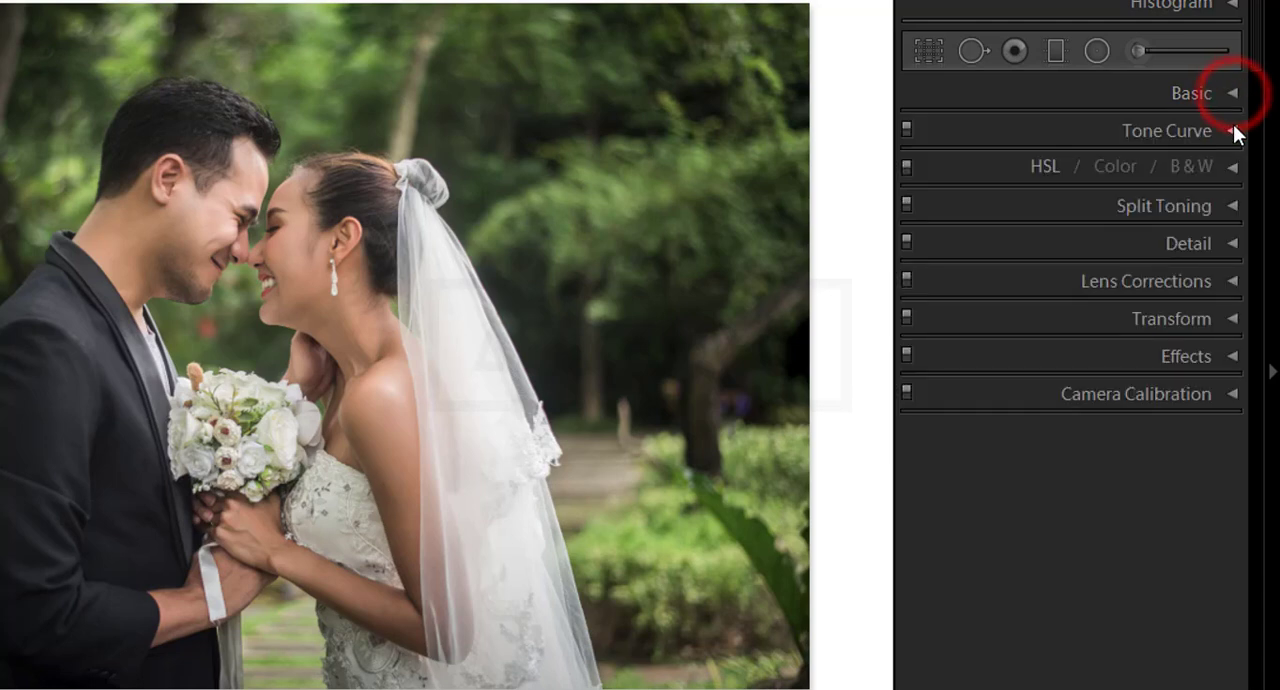
left_click(1233, 130)
left_click(1146, 381)
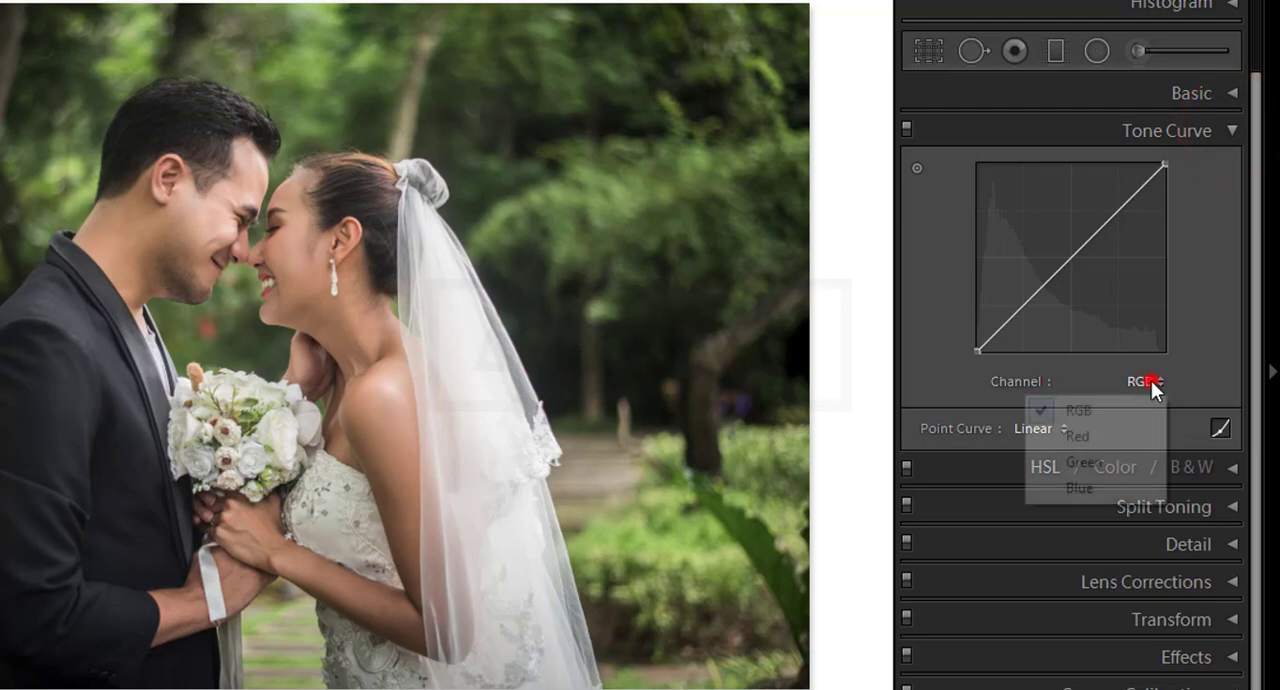
left_click(1034, 384)
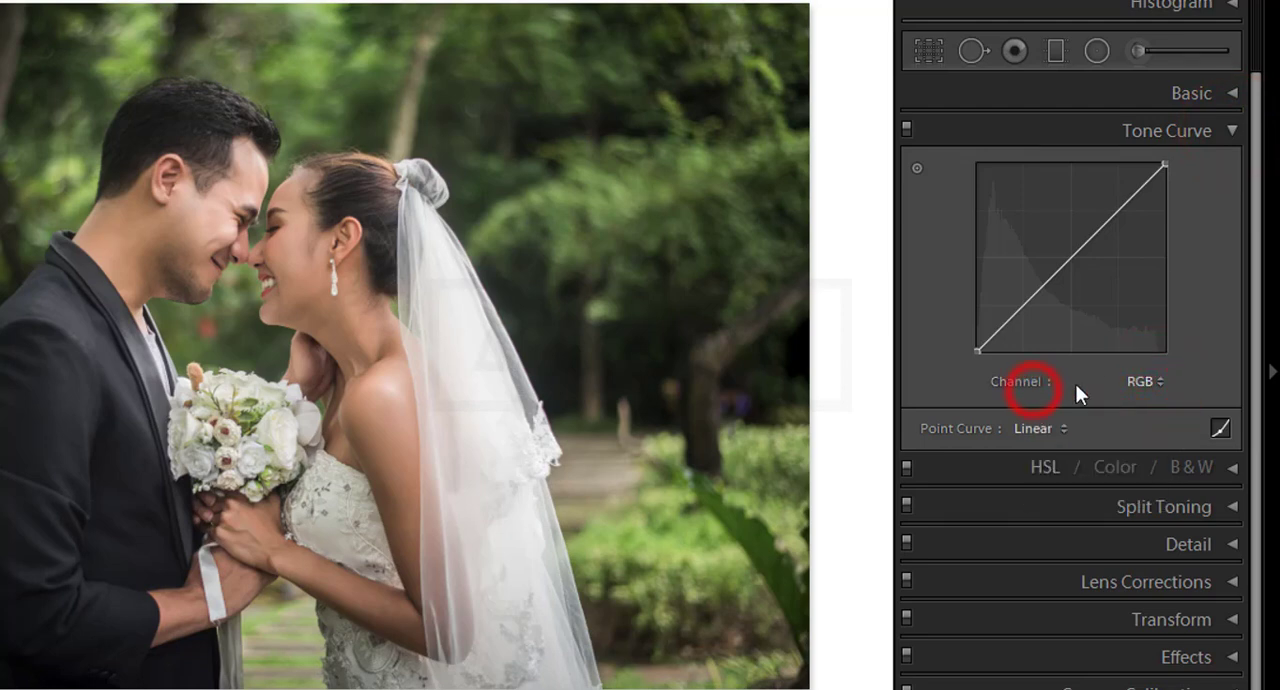
Step: Toggle the Tone Curve adjustment off and on, and switch from point curve editing to the region sliders
left_click(906, 128)
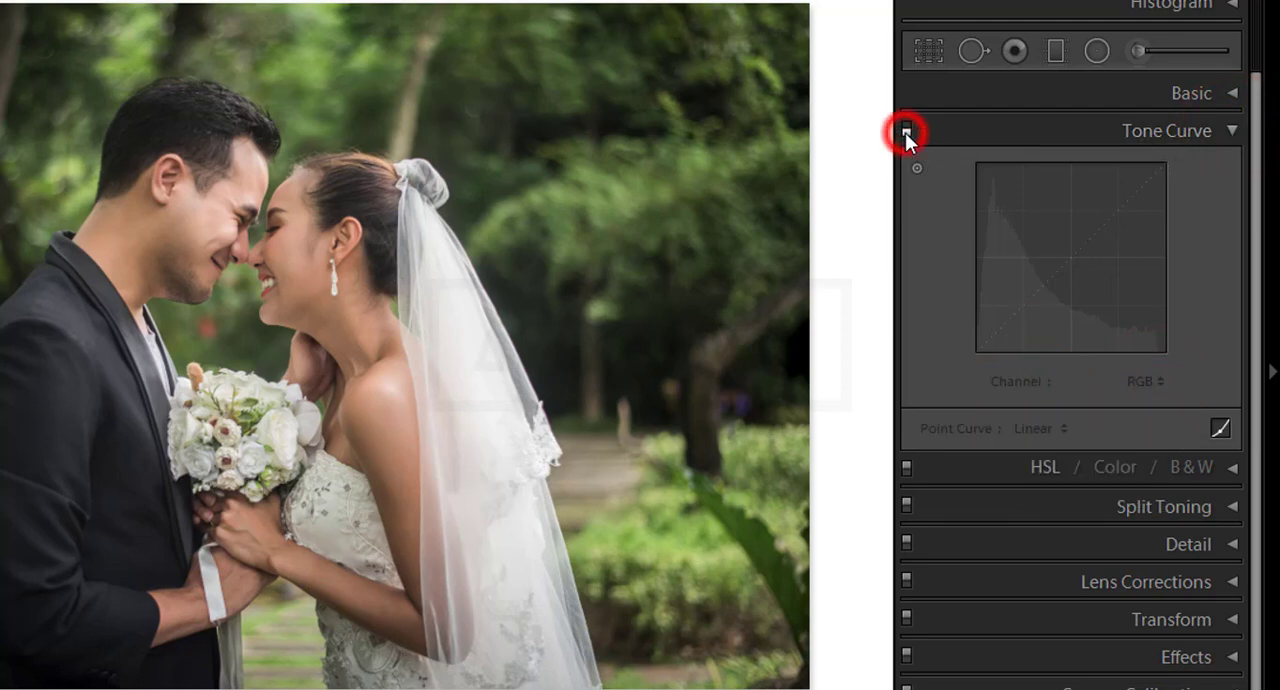
left_click(906, 128)
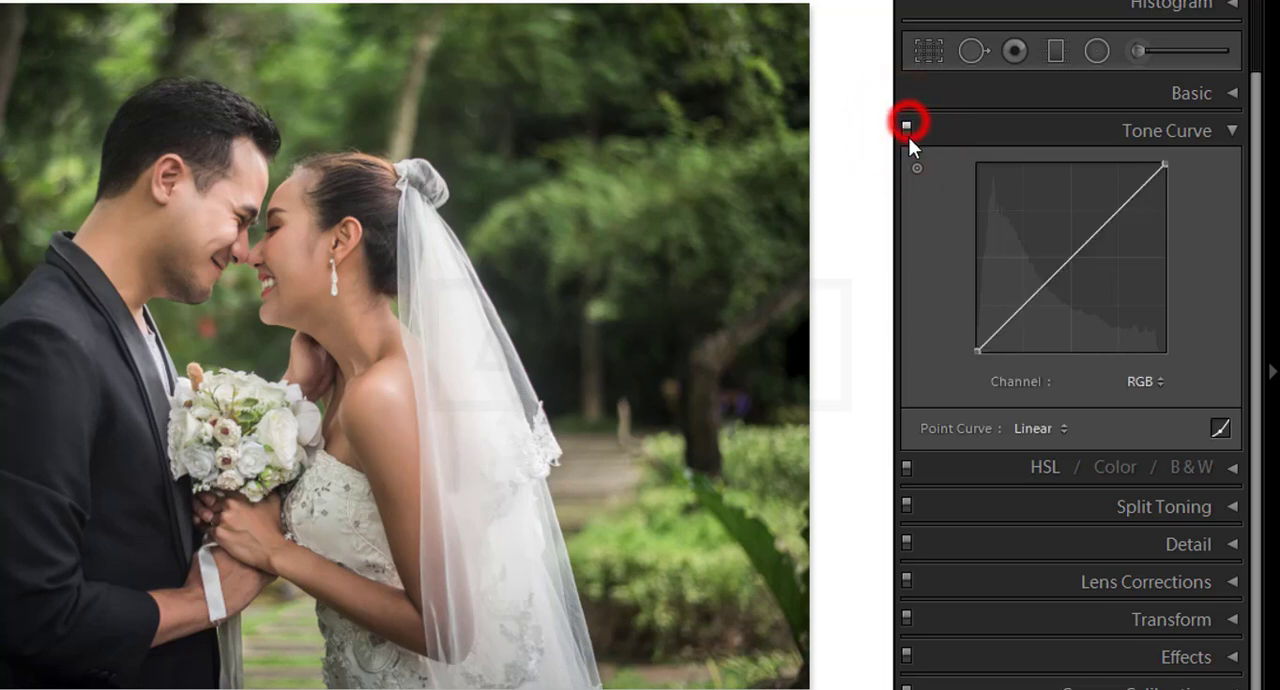
left_click(1220, 428)
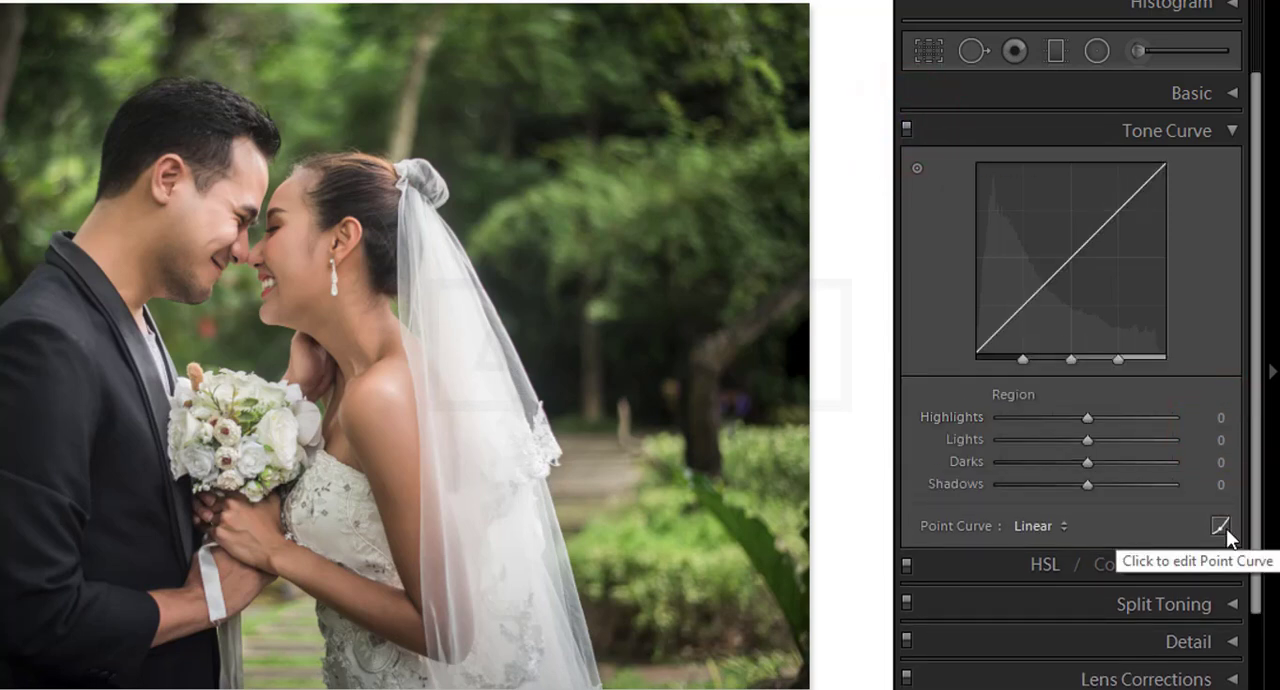
Step: Switch the Tone Curve to point curve editing, review the point curve presets without changing the curve, and collapse the section
left_click(1222, 527)
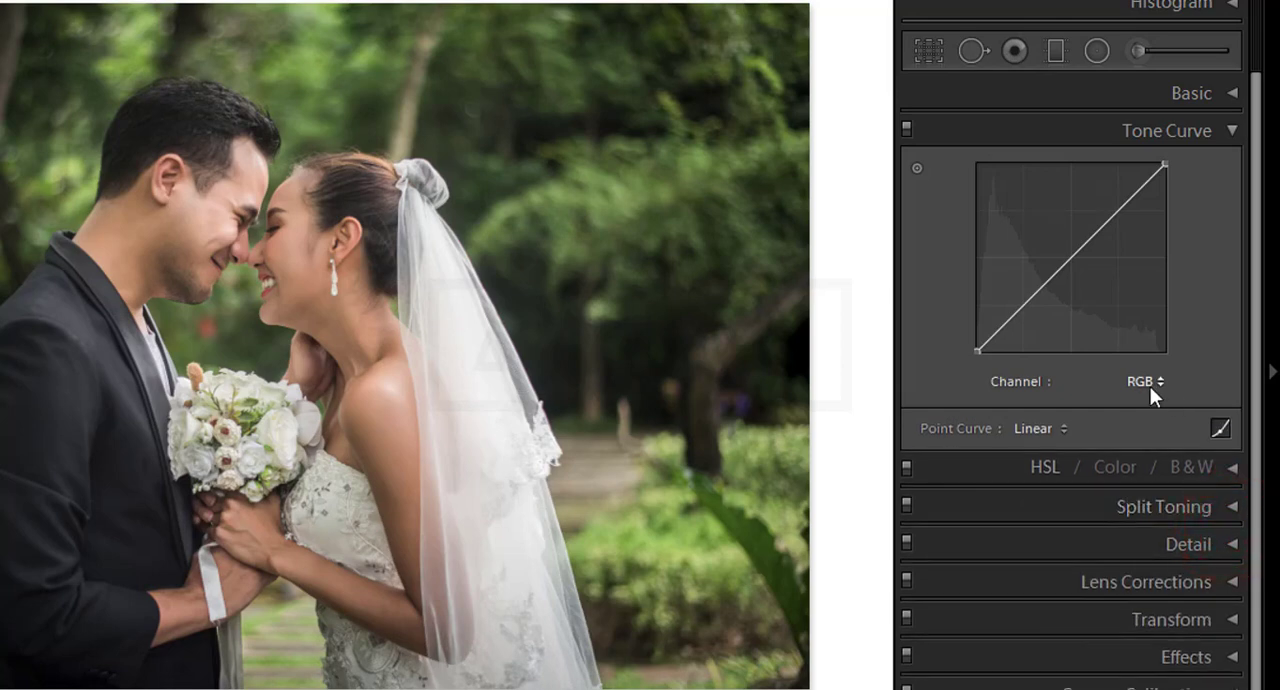
left_click(1062, 430)
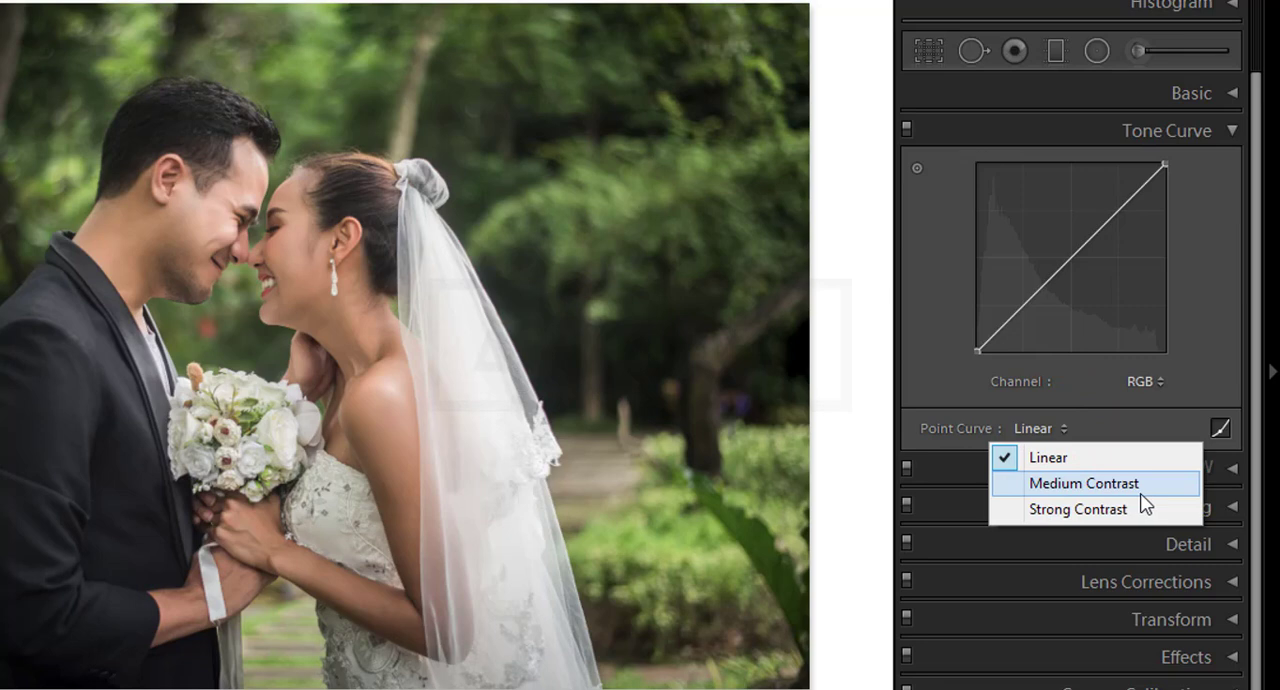
left_click(1143, 424)
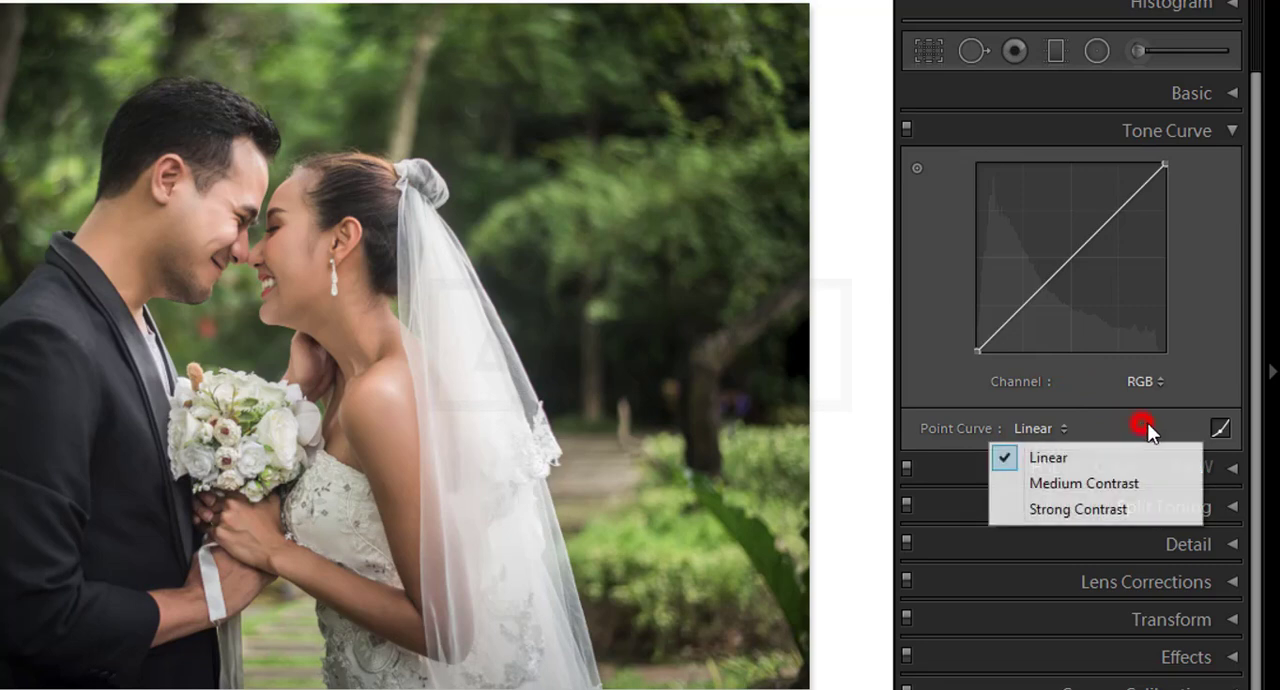
left_click(1220, 428)
left_click(1220, 525)
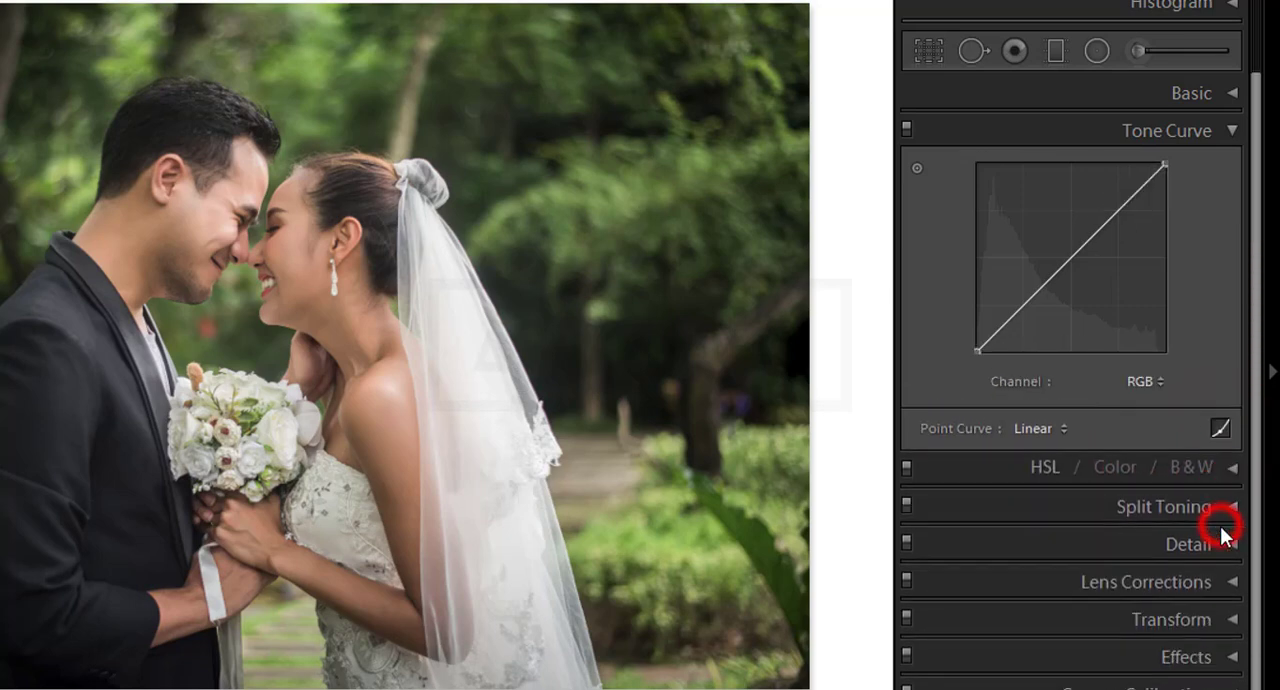
left_click(1233, 131)
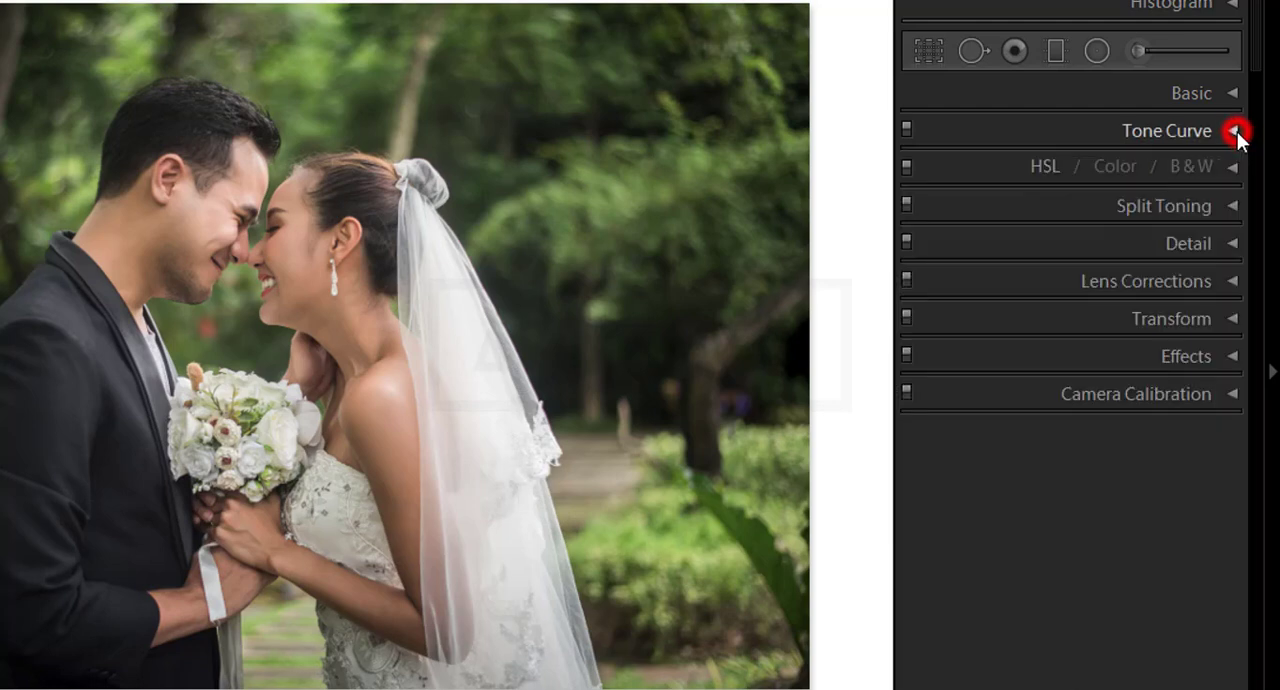
Step: Expand the HSL / Color / B&W section, look through its Color and B&W modes, and return to HSL
left_click(1233, 167)
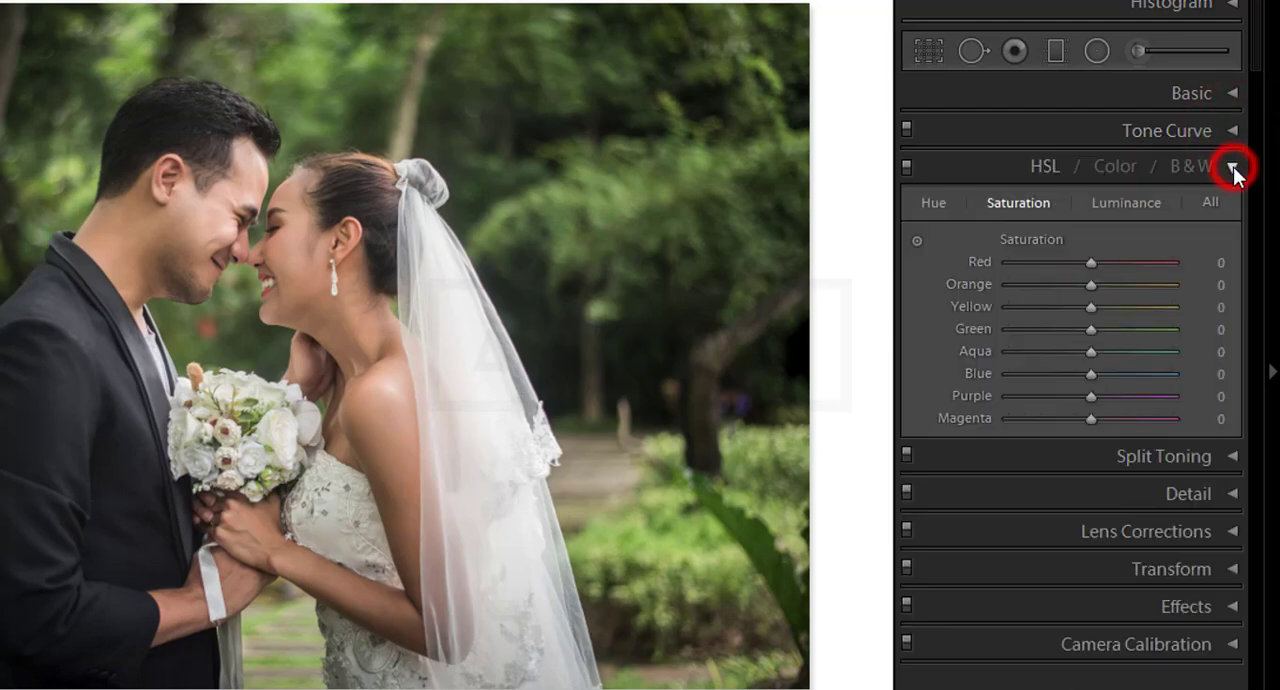
left_click(1108, 167)
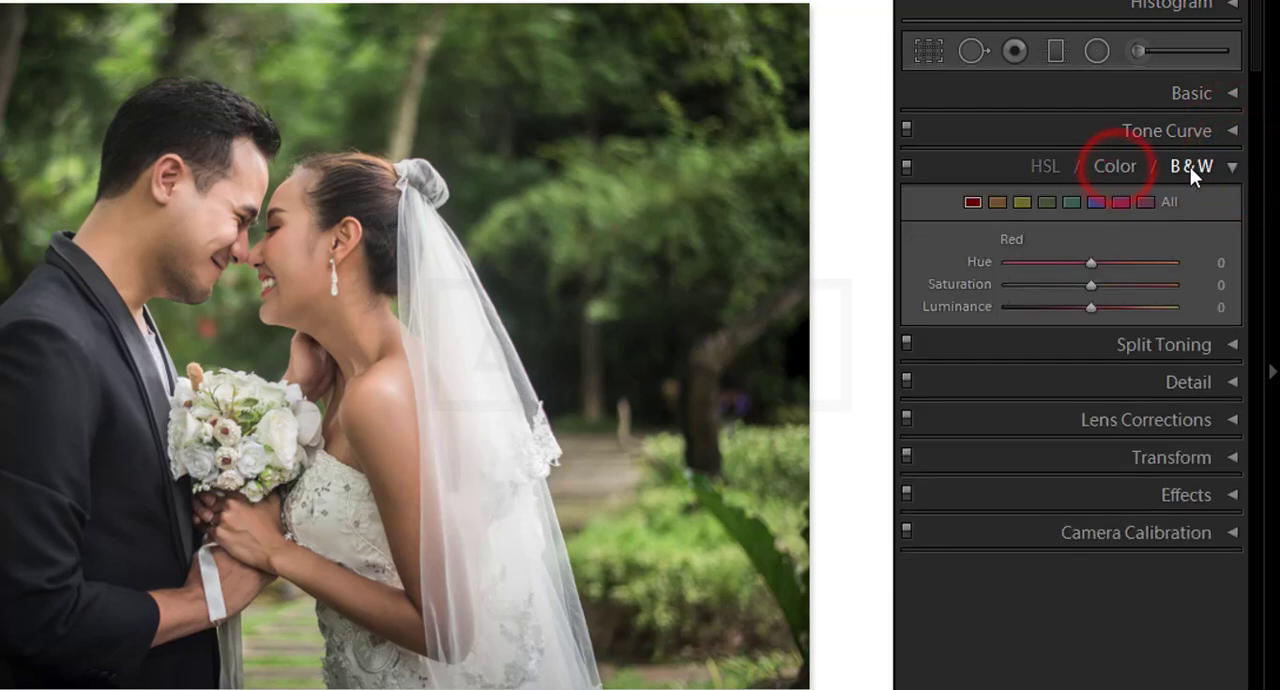
left_click(1190, 167)
left_click(1046, 168)
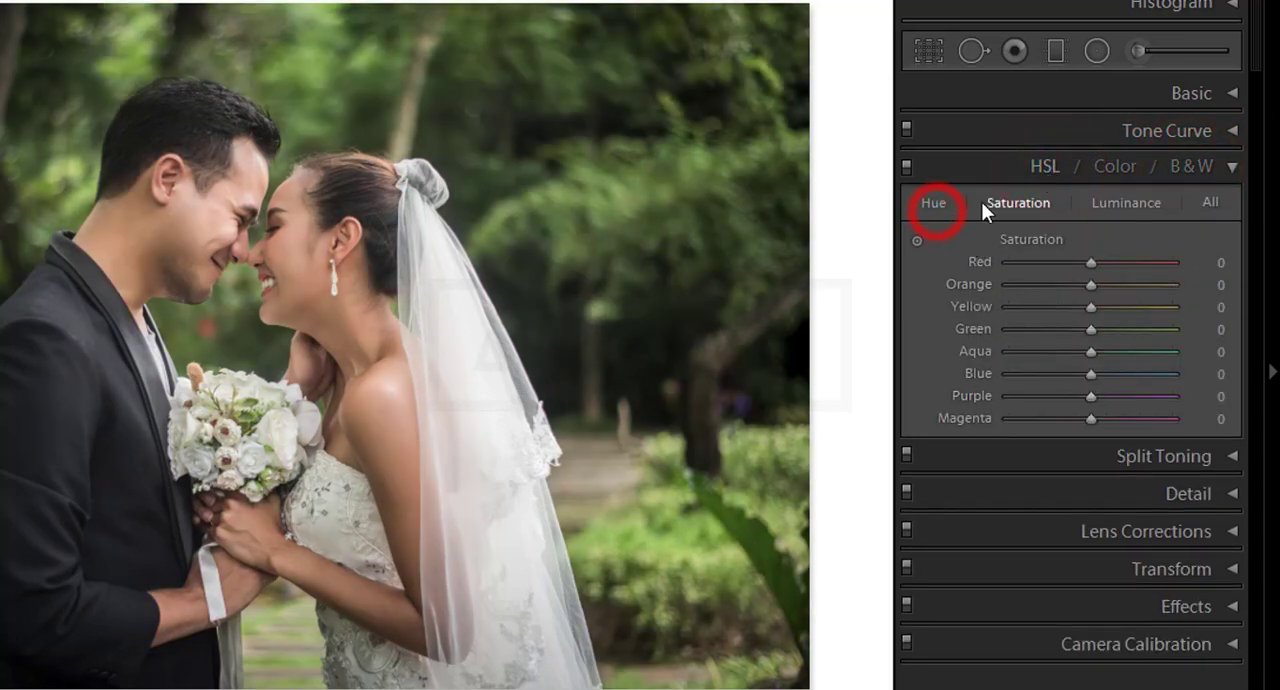
Step: Examine the Hue, Saturation, Luminance and All views of the HSL sliders, and collapse the section
left_click(928, 203)
left_click(1019, 203)
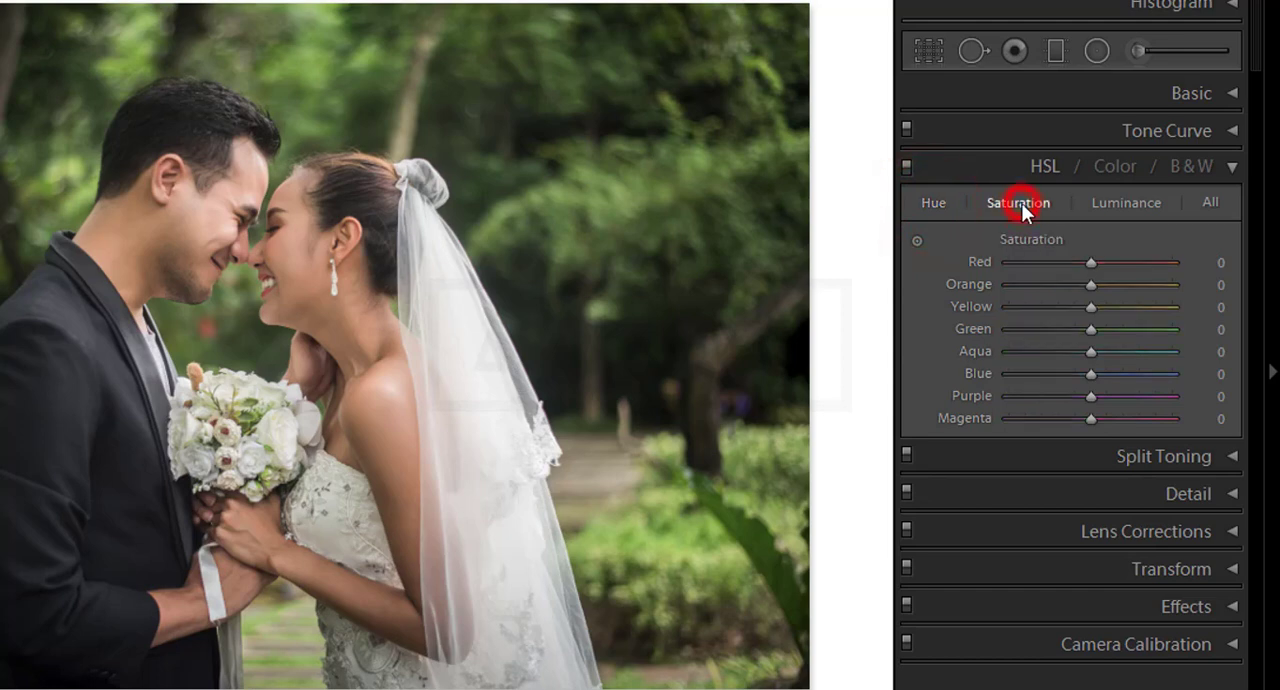
left_click(1124, 203)
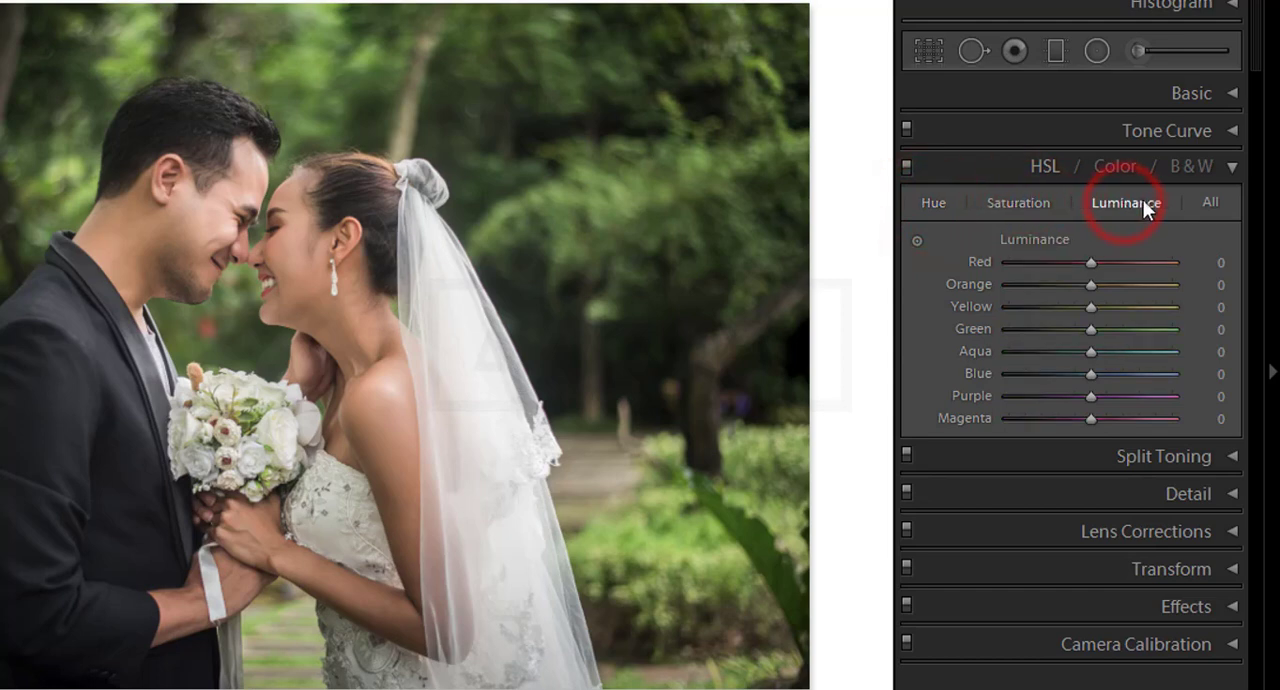
left_click(1211, 202)
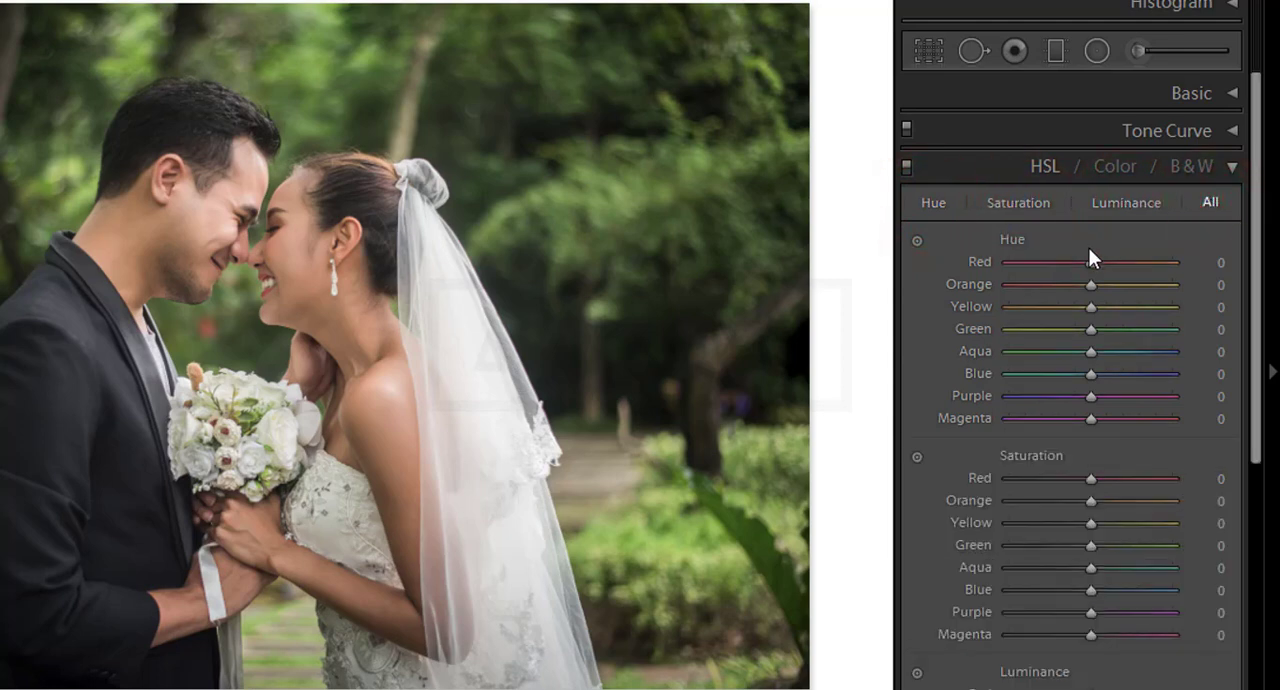
scroll(1130, 485, "down", 3)
scroll(1130, 485, "up", 3)
left_click(936, 204)
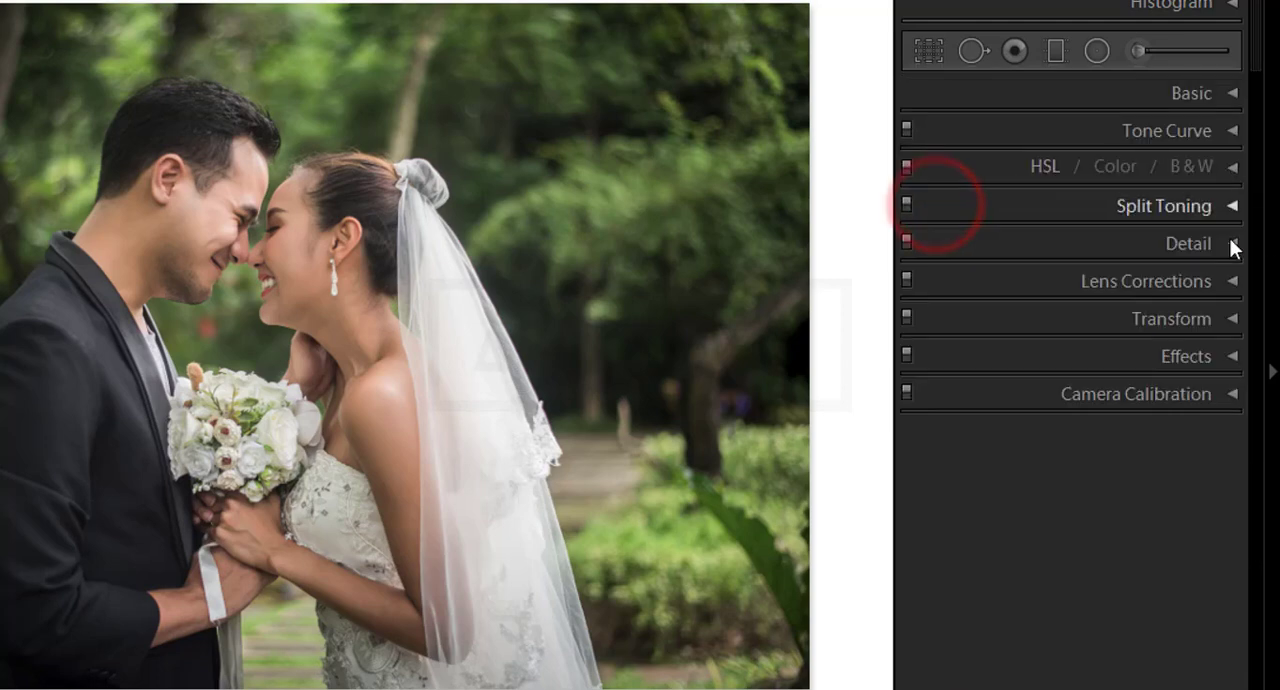
Step: Examine the Split Toning options and the Detail section's sharpening and noise reduction options, collapsing each section after viewing
left_click(1234, 206)
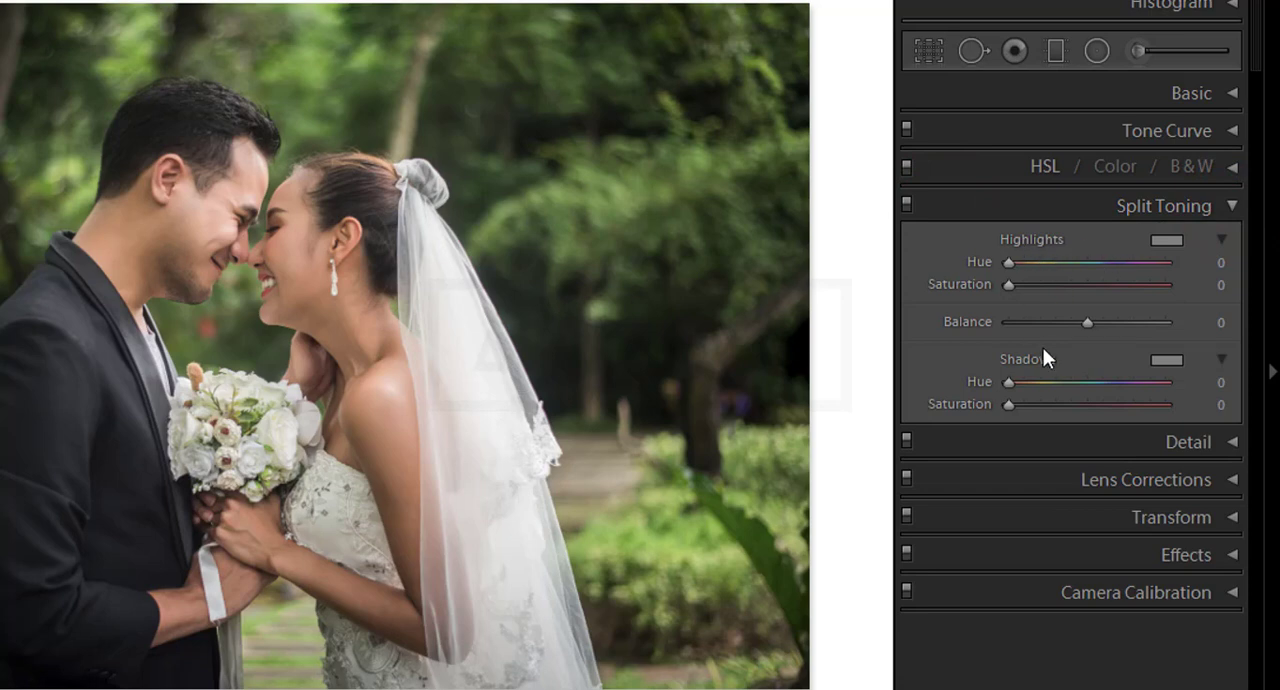
left_click(1232, 206)
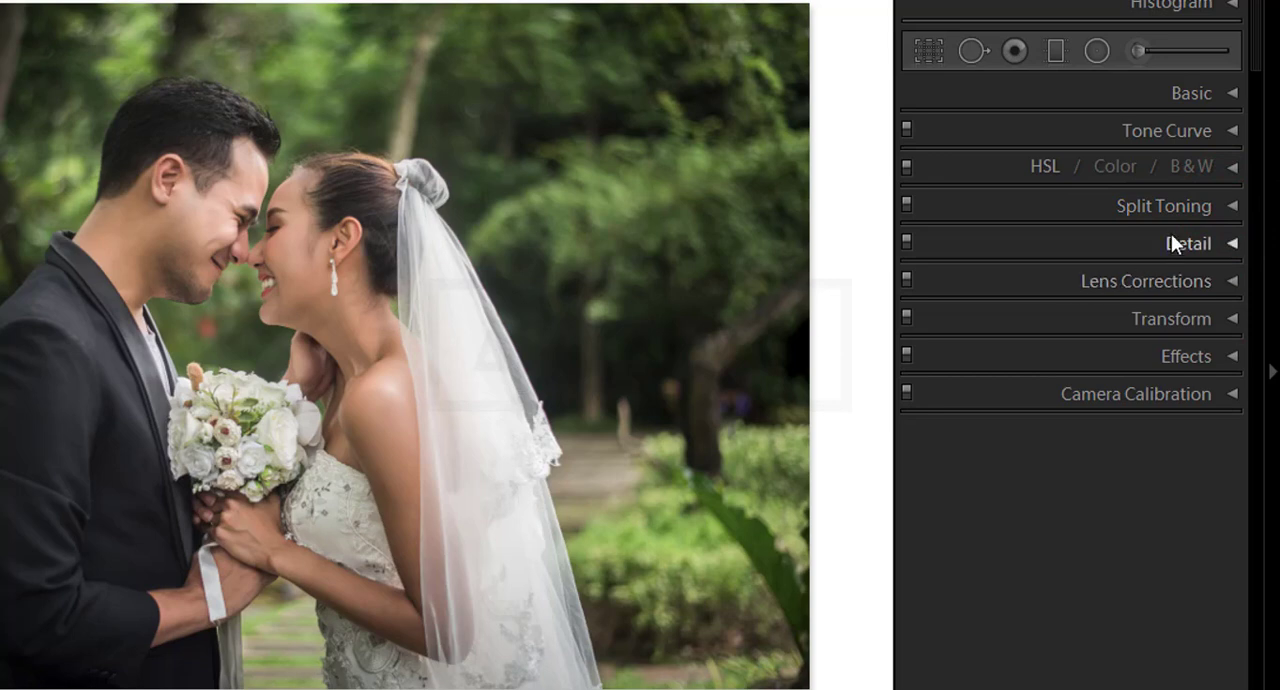
left_click(1231, 243)
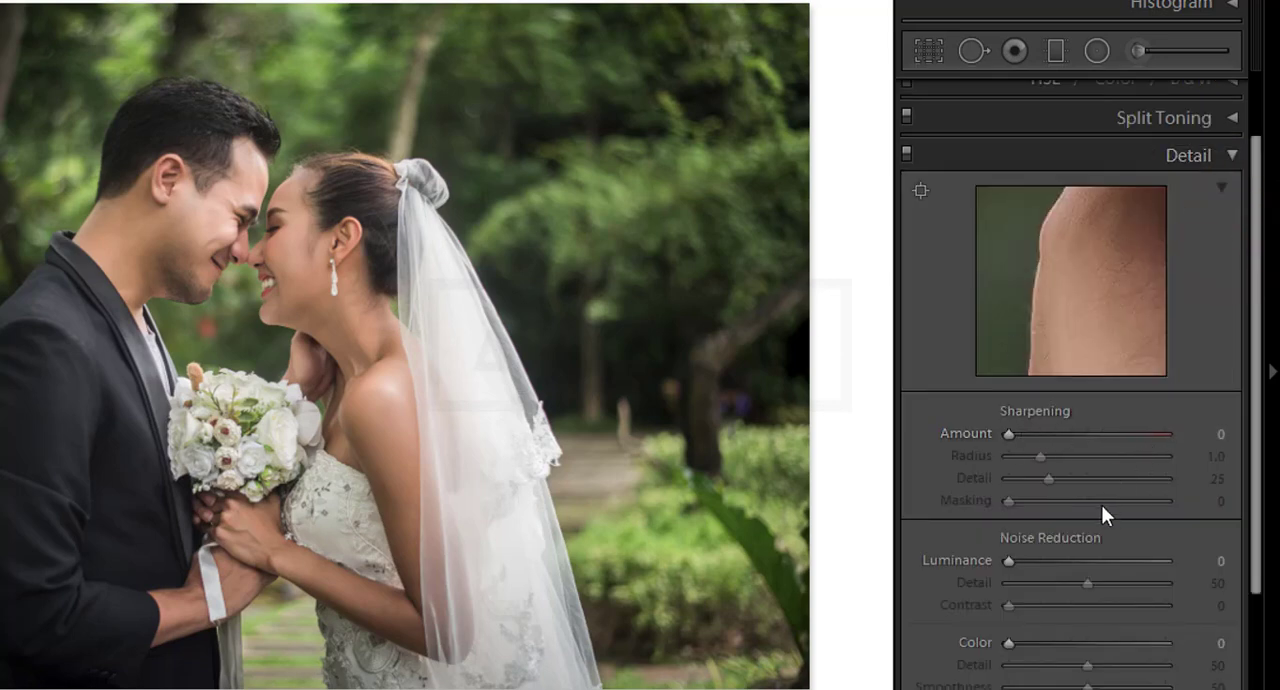
scroll(1057, 523, "down", 1)
scroll(1057, 523, "down", 1)
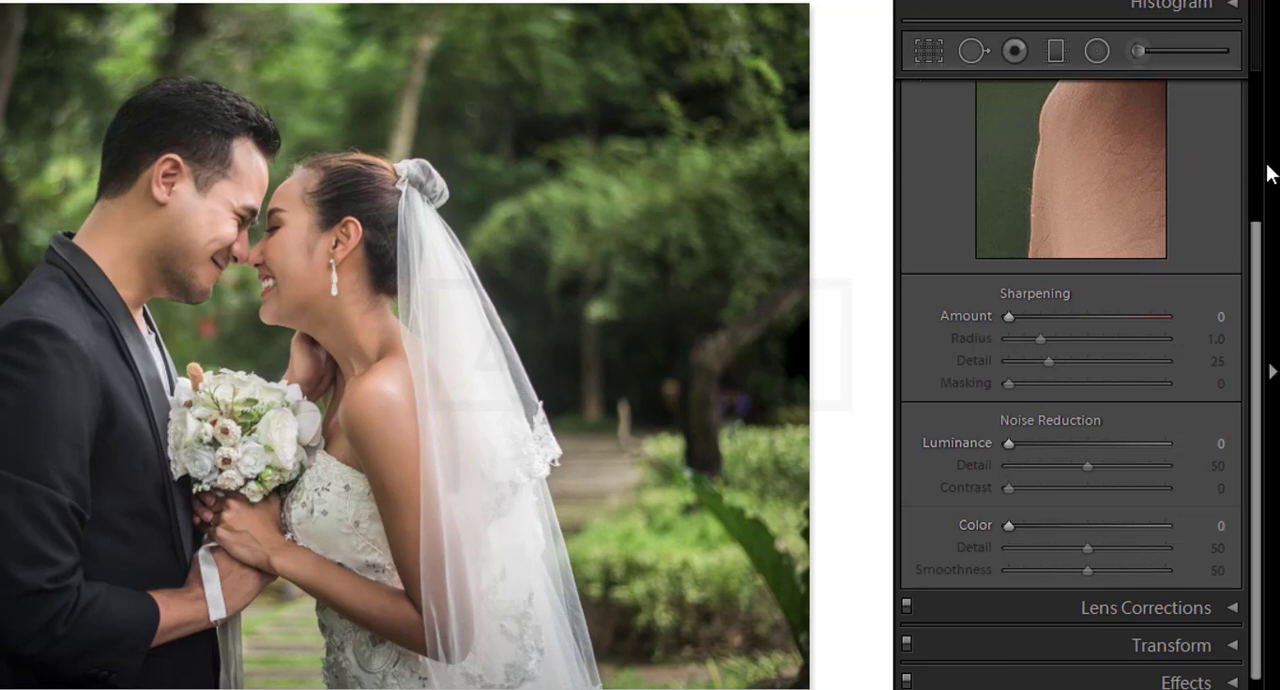
scroll(1256, 177, "up", 2)
left_click(1238, 157)
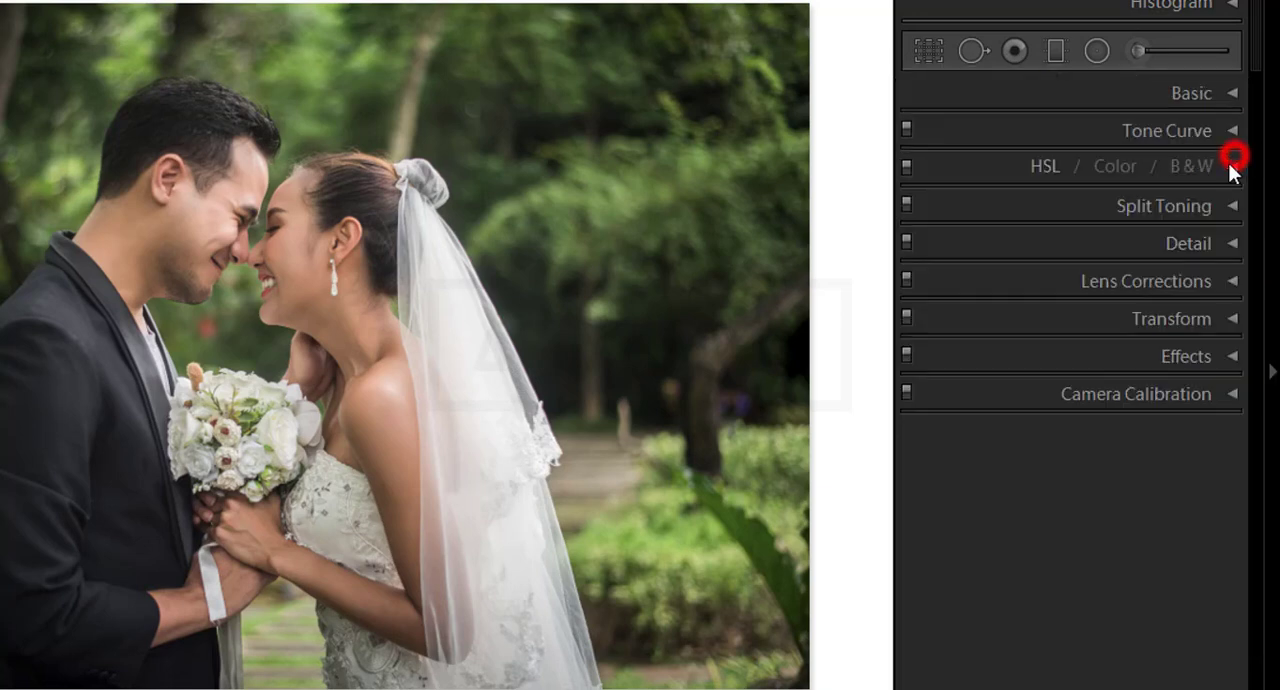
Step: Examine the Lens Corrections section and the Transform section's Upright options and sliders, collapsing each after viewing
left_click(1228, 280)
left_click(1229, 281)
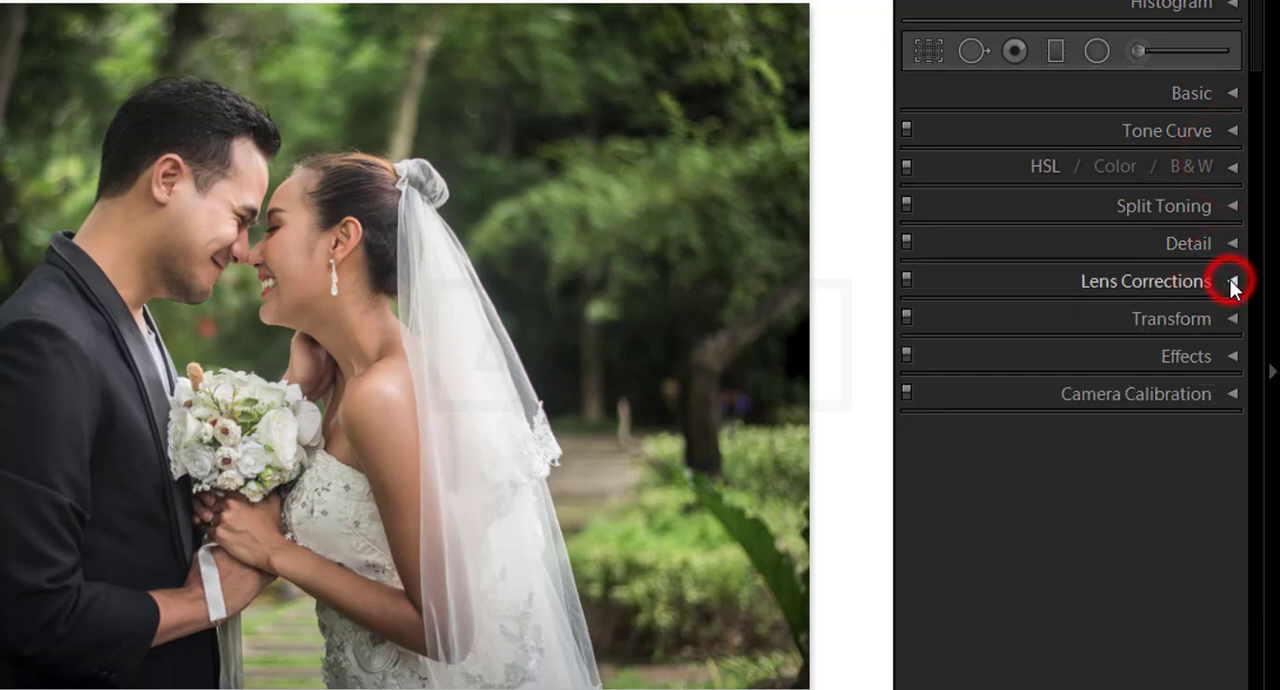
left_click(1232, 318)
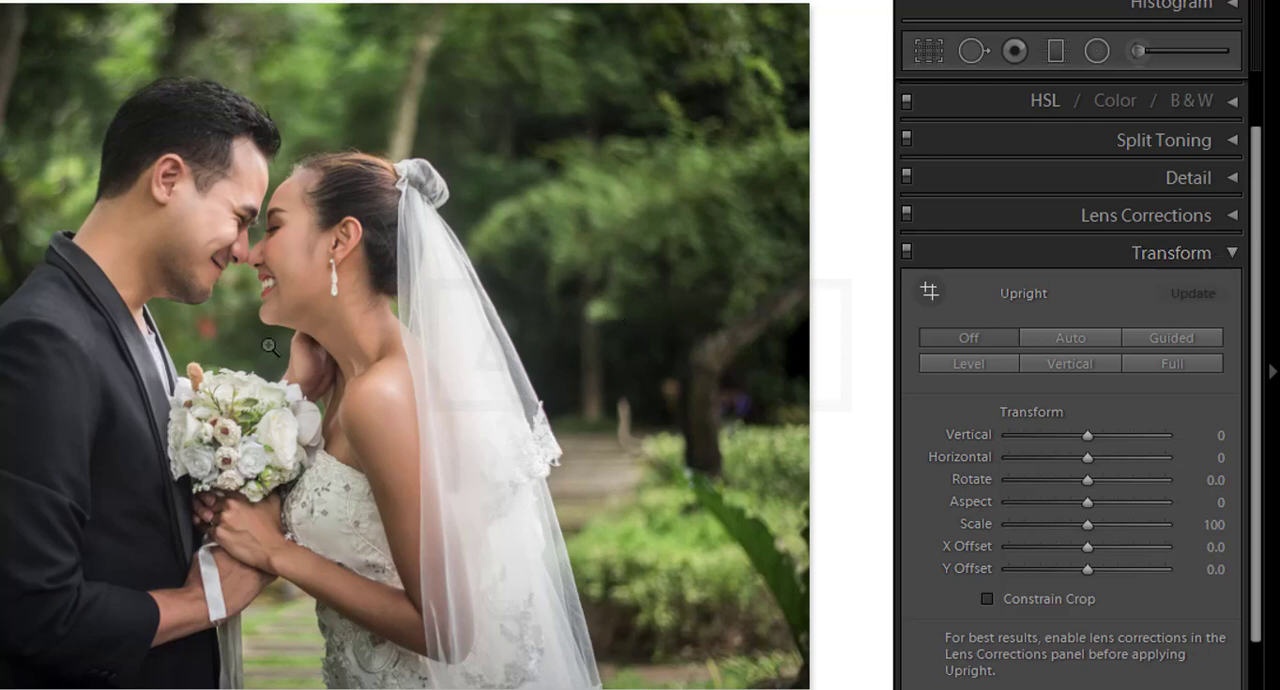
left_click(1232, 253)
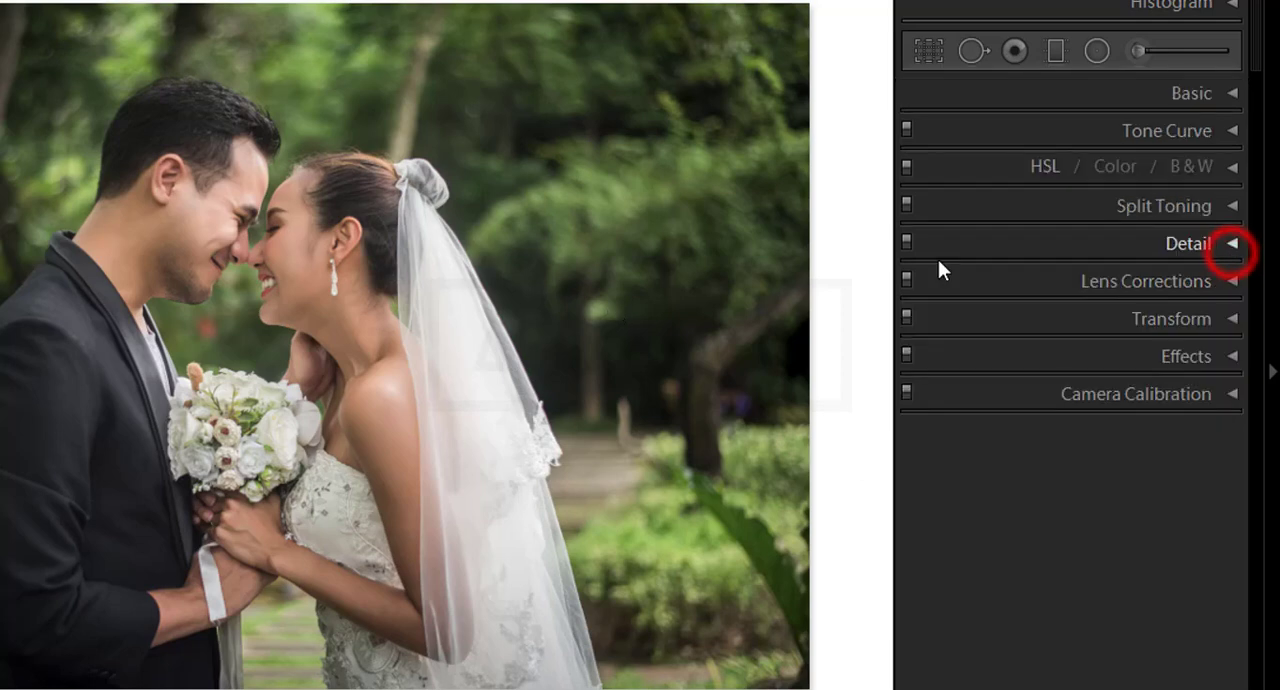
Step: Examine the vignetting, grain and dehaze options in Effects and the Camera Calibration sliders, collapsing each section after viewing
left_click(1230, 356)
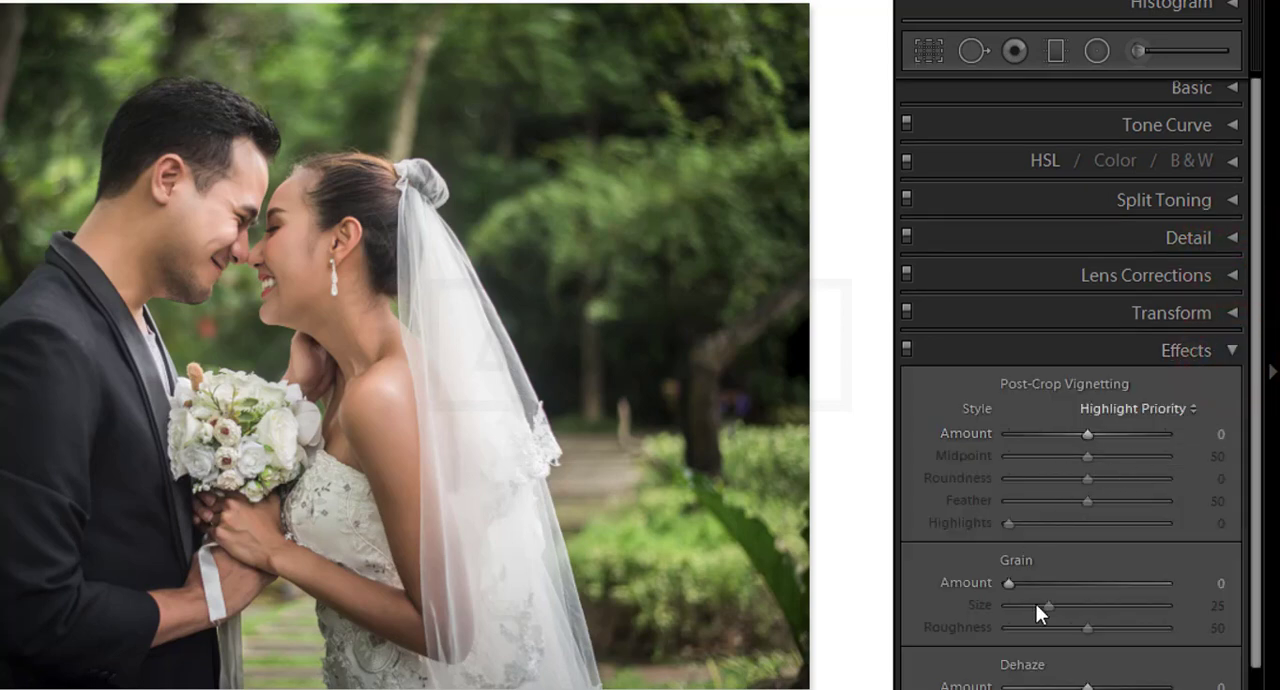
scroll(1206, 588, "down", 1)
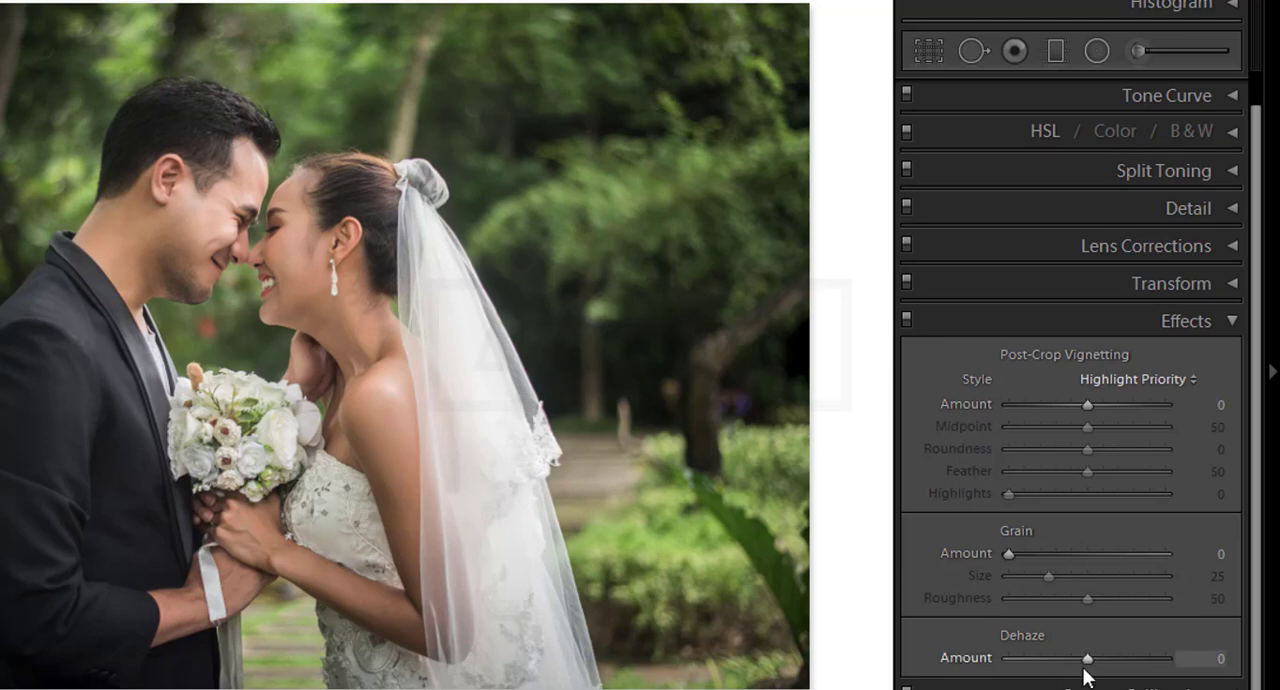
left_click(1232, 320)
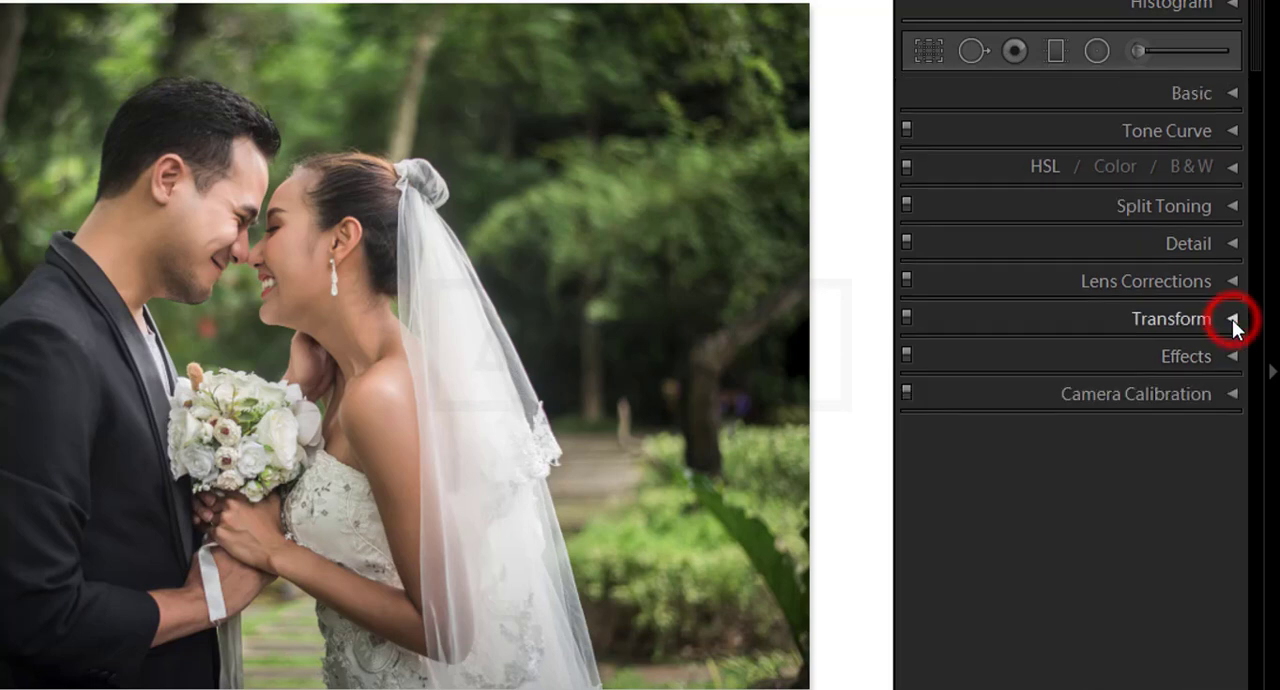
left_click(1230, 392)
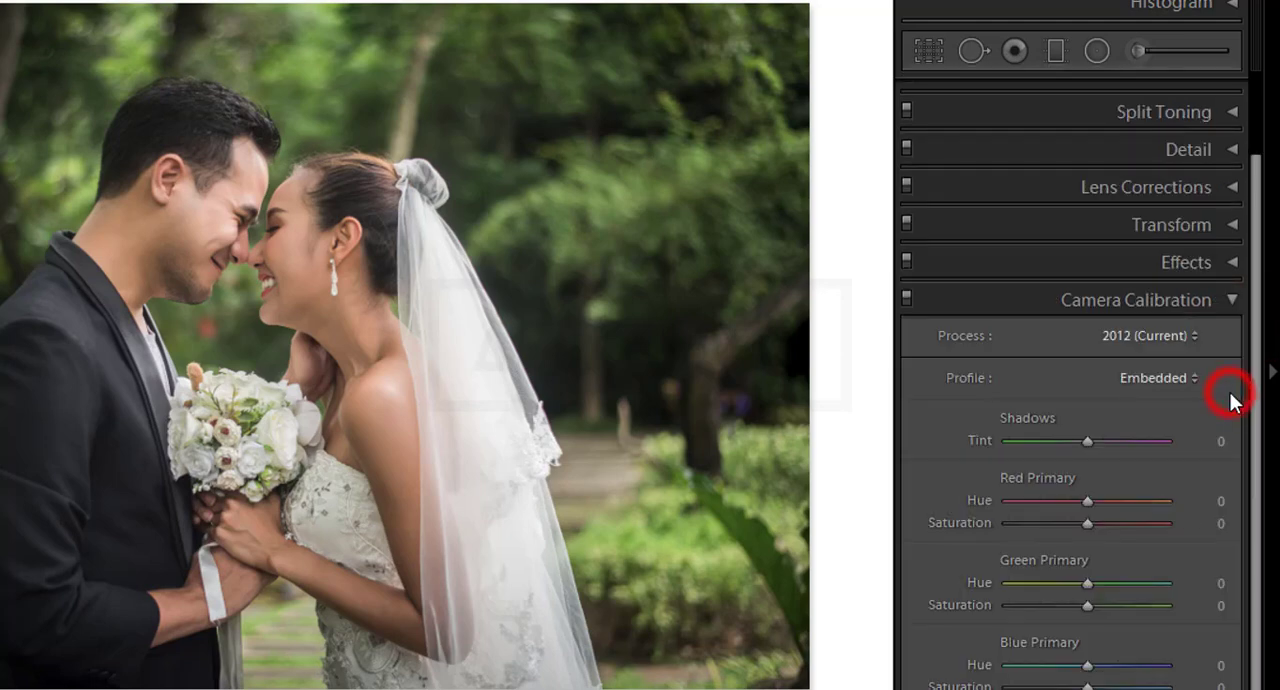
left_click(1235, 295)
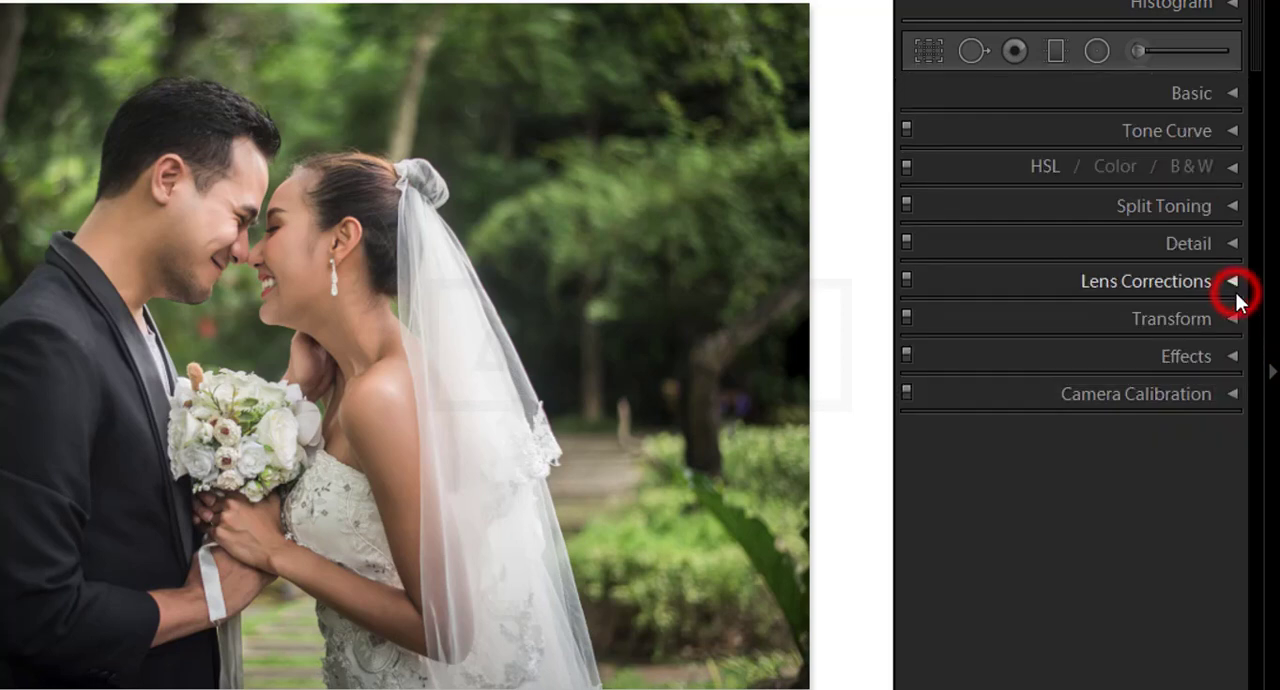
left_click(1228, 394)
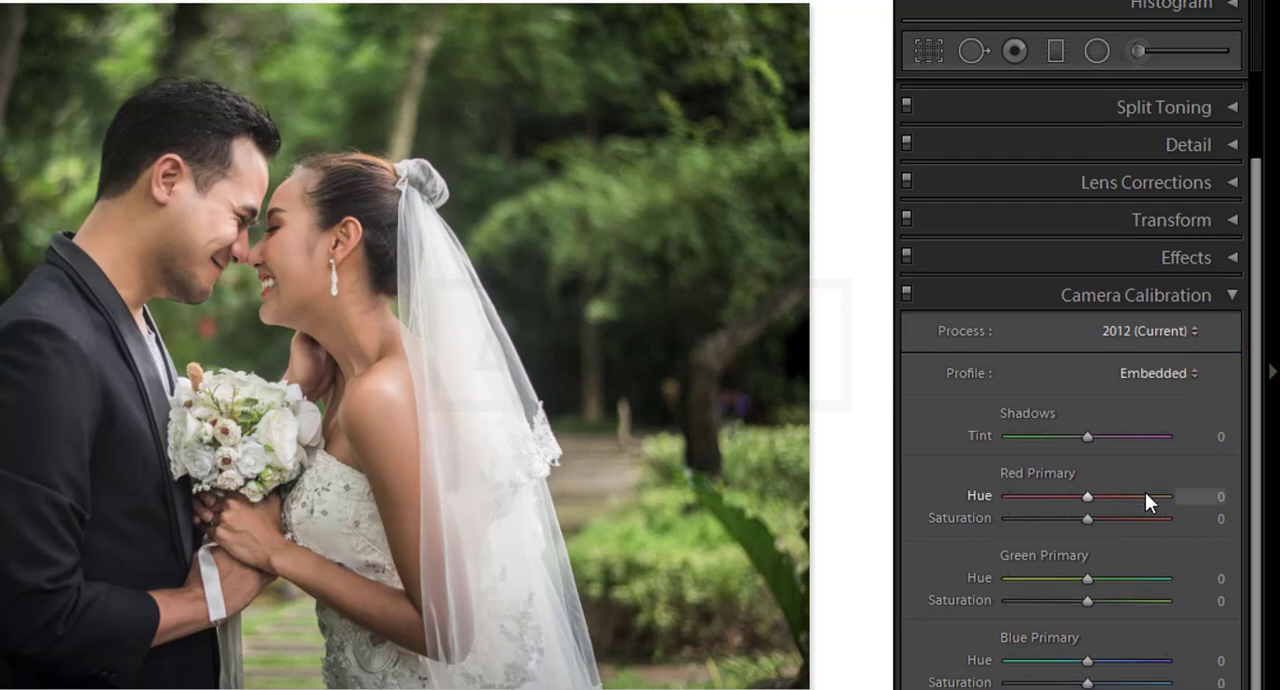
left_click(1239, 300)
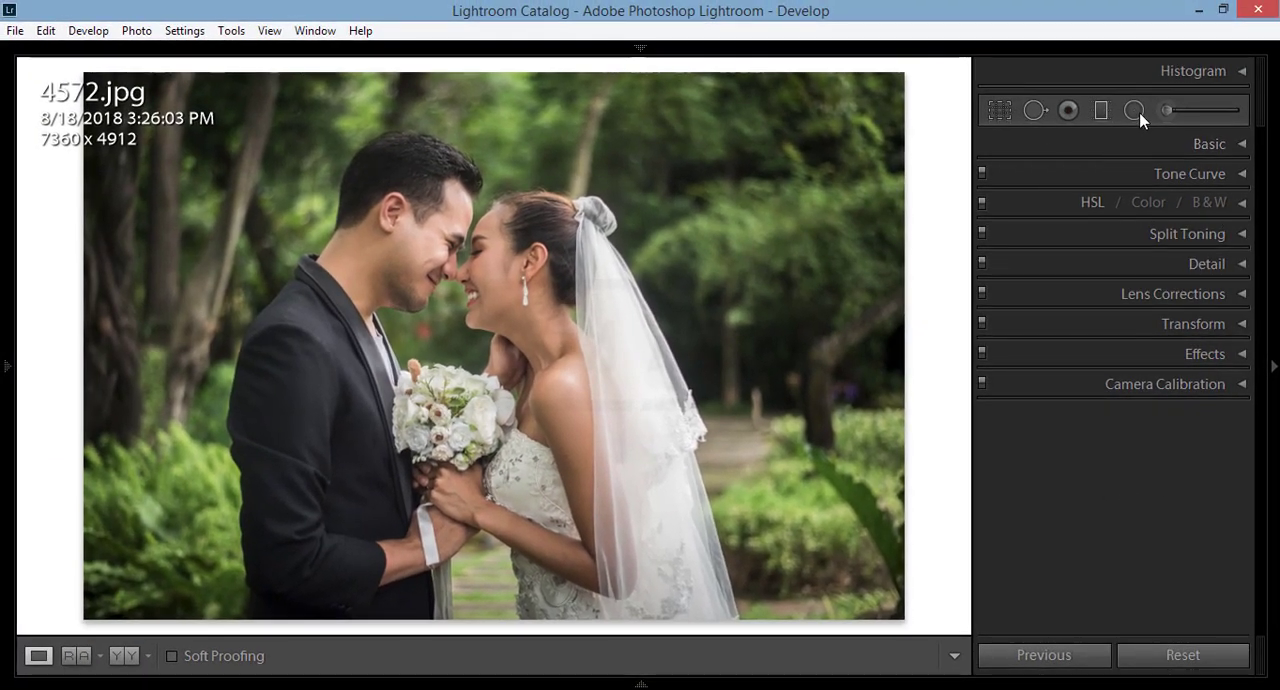
Step: Inspect the Crop & Straighten tool's options and close the tool without cropping the photo
left_click(1008, 112)
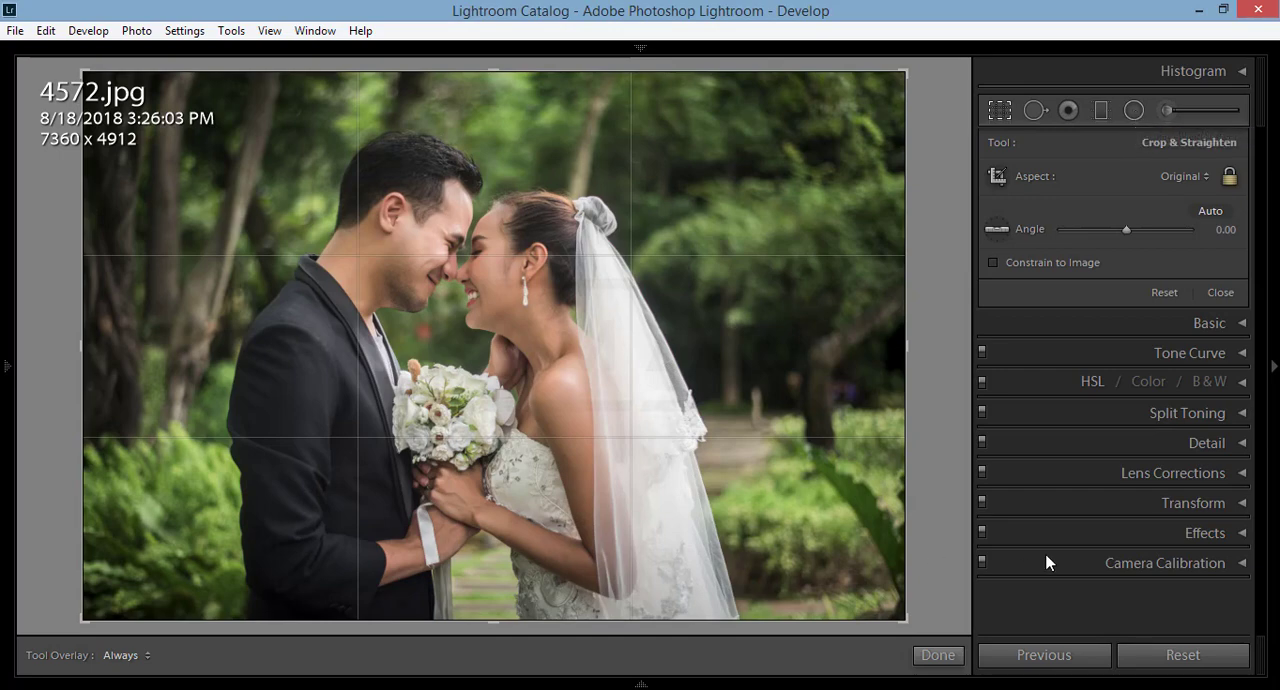
left_click(1002, 110)
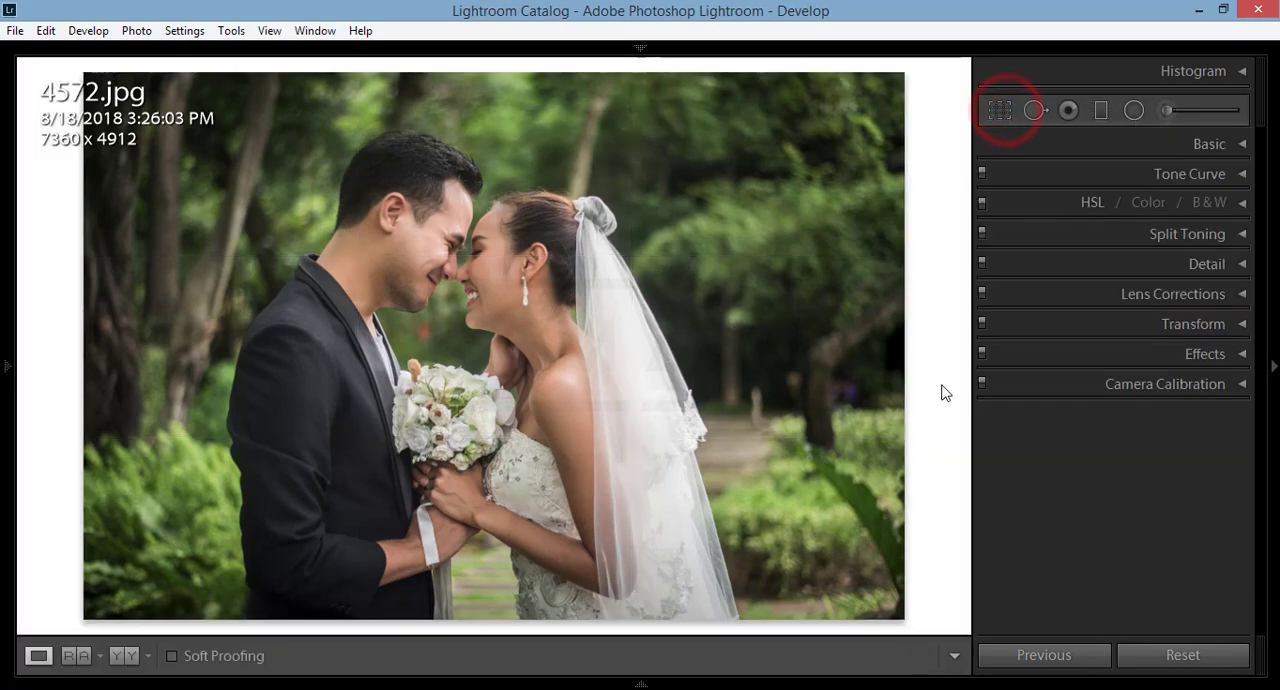
Step: Show and hide the module picker, and look over the photo's context menu without choosing an option
left_click(641, 48)
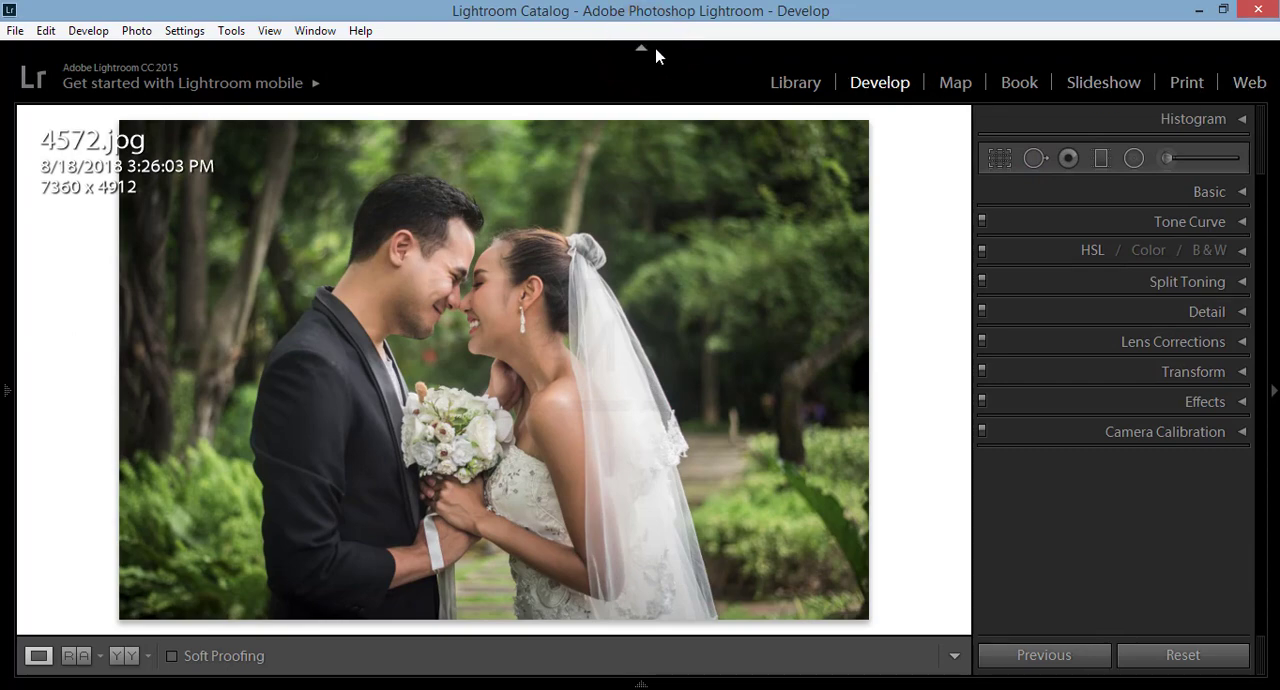
left_click(641, 48)
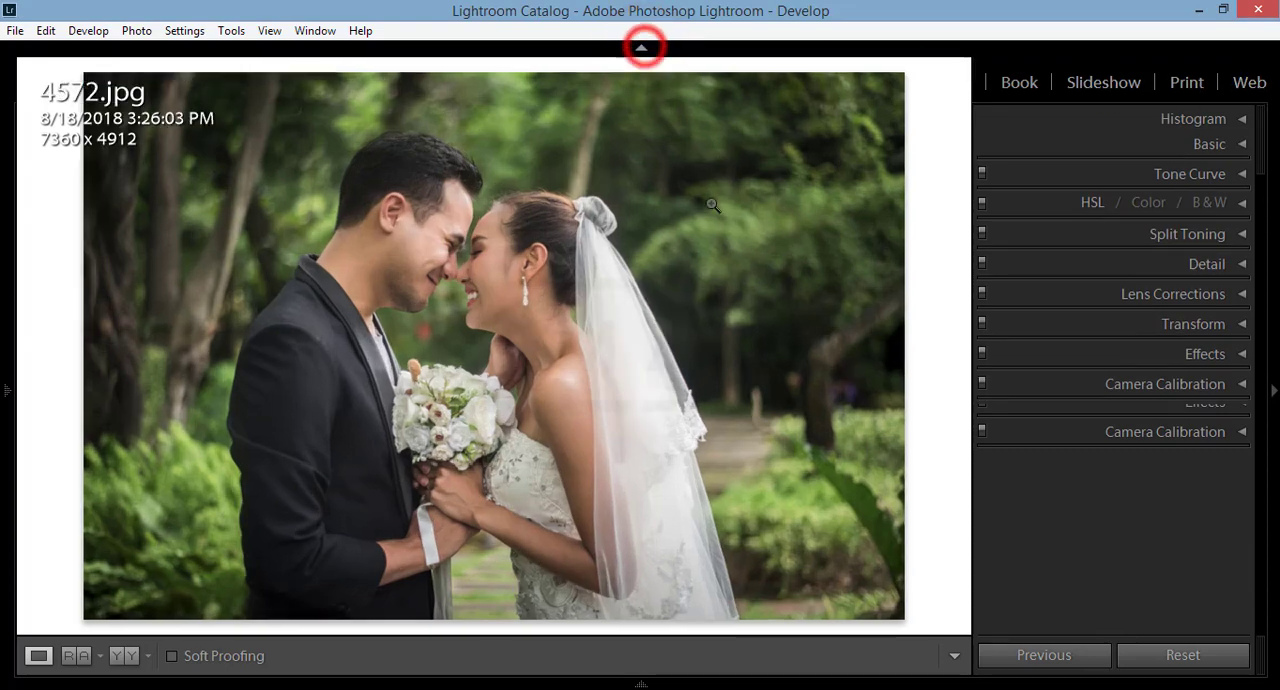
right_click(710, 196)
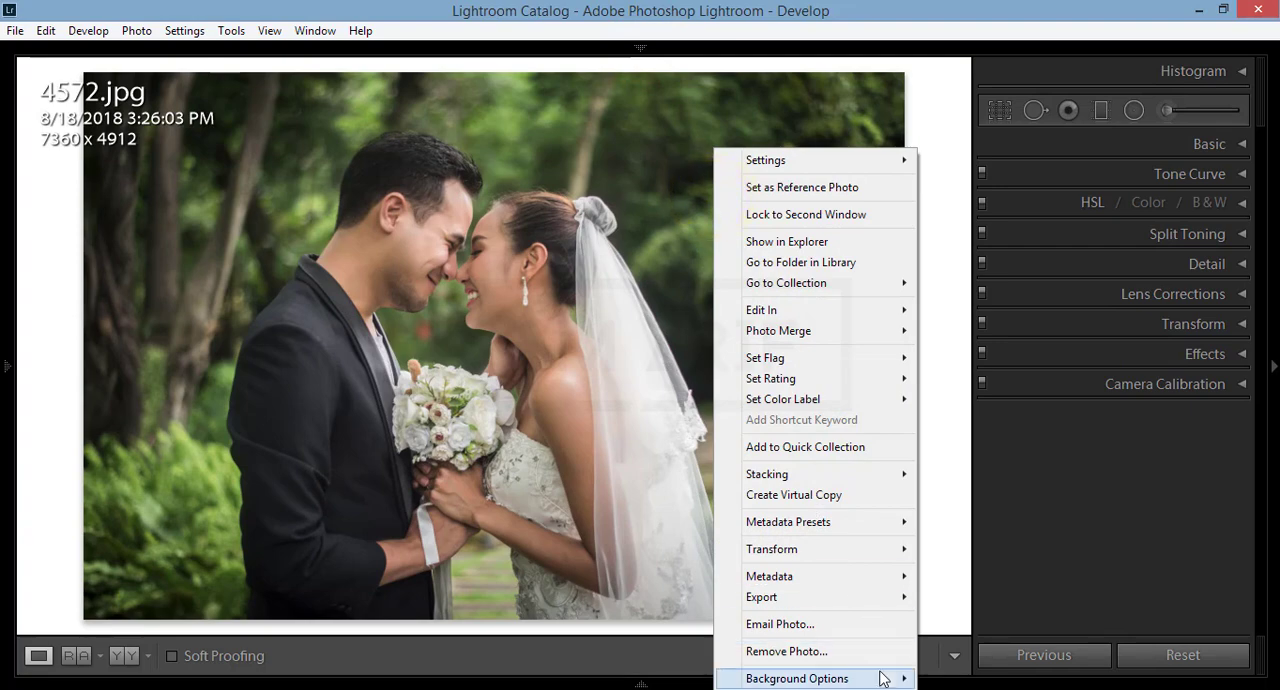
left_click(1243, 144)
Step: Expand the Basic section and set the photo's white balance to Temp +3 and Tint −3
left_click(1243, 144)
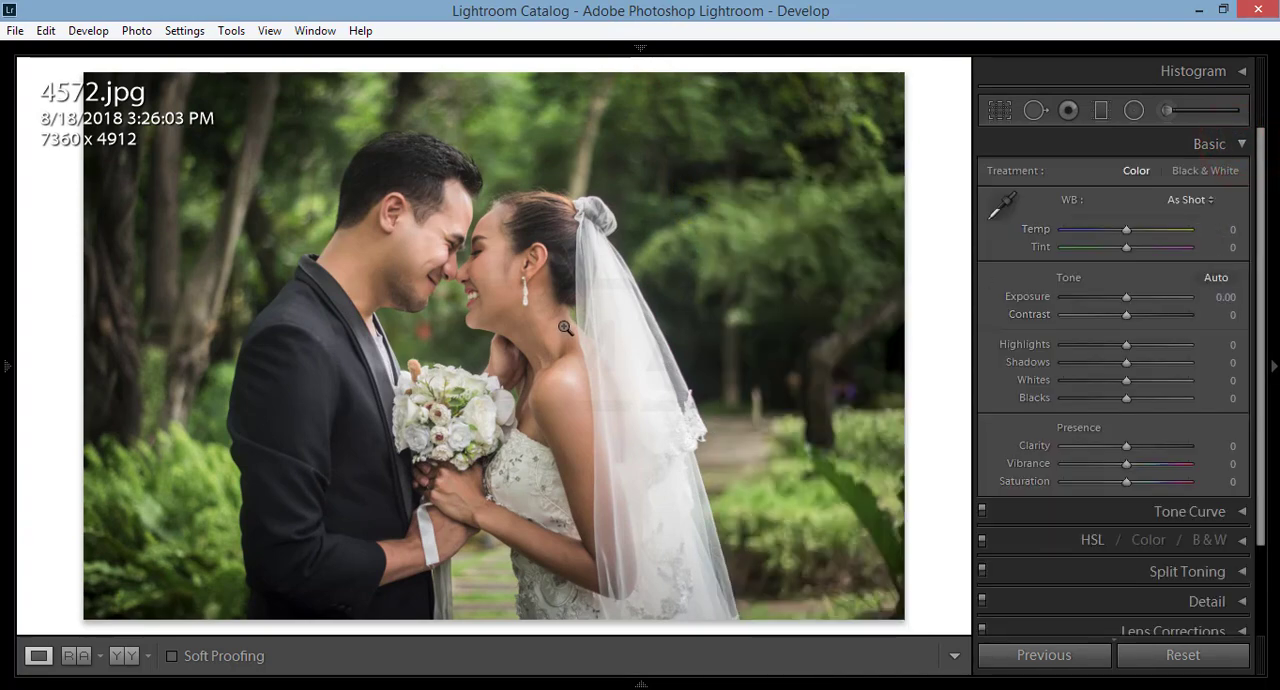
left_click(1127, 231)
left_click(1227, 249)
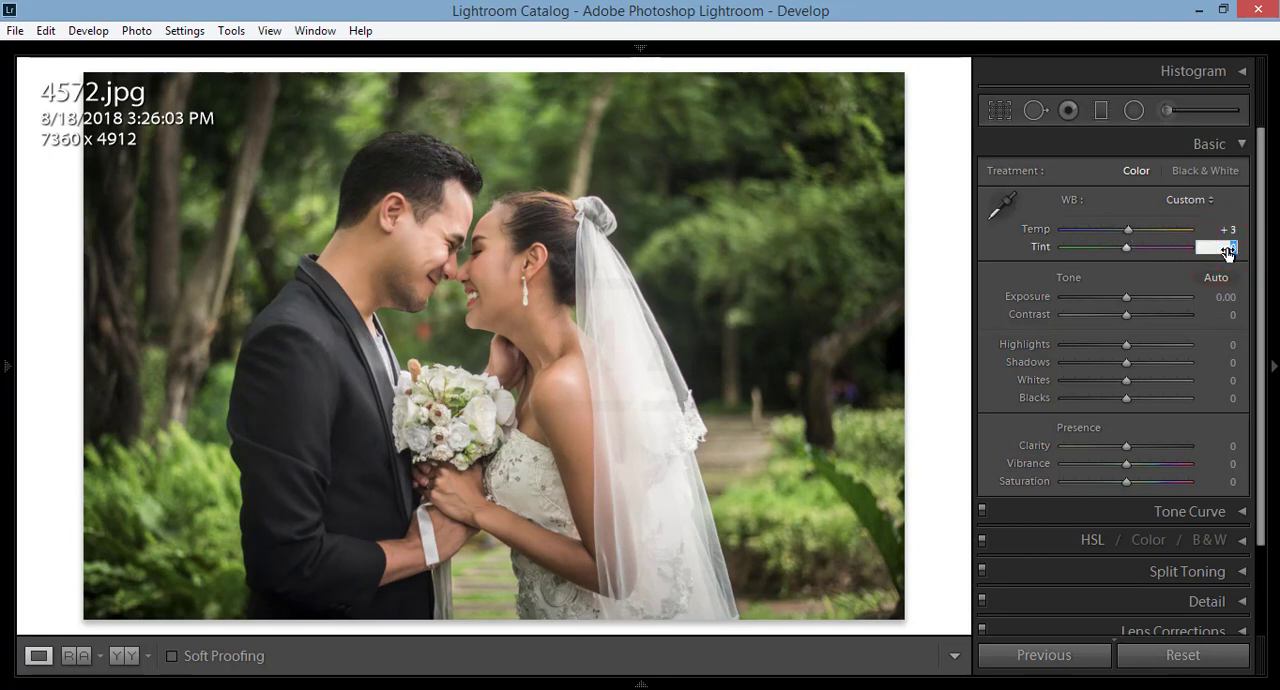
key("Return")
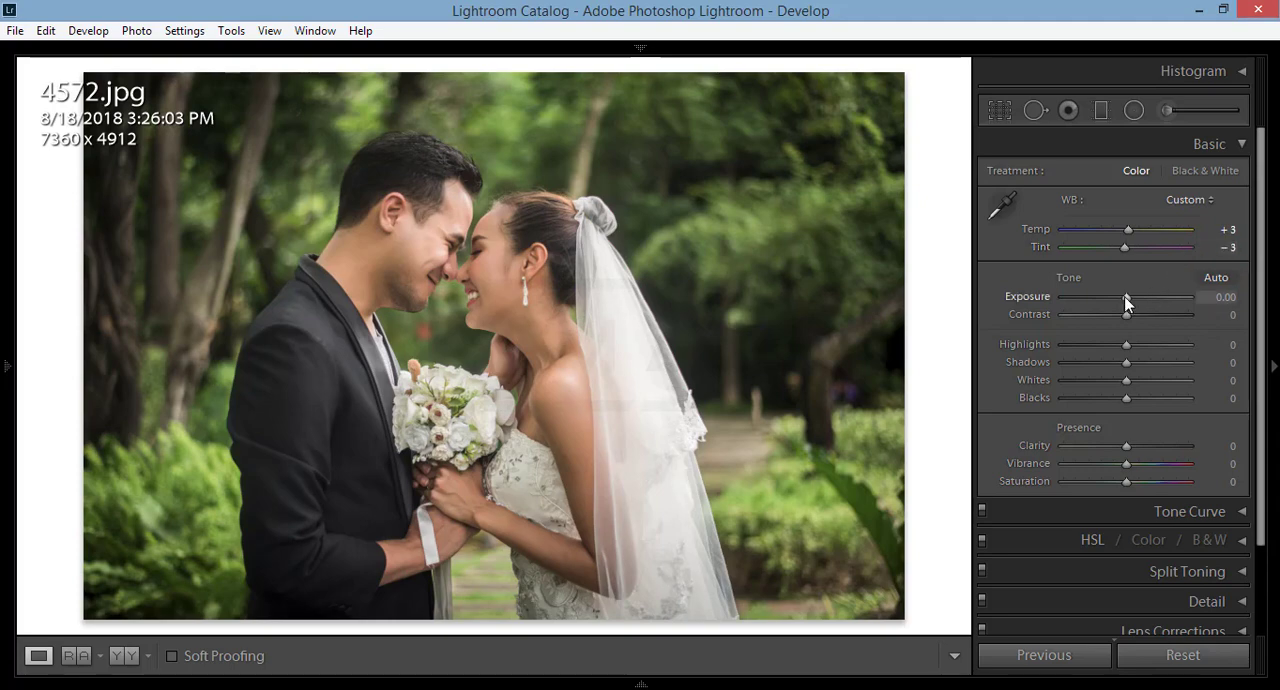
Step: Set the photo's Exposure to +0.15, Highlights to −75 and Contrast to +22
left_click_drag(1127, 297, 1127, 296)
left_click(1074, 345)
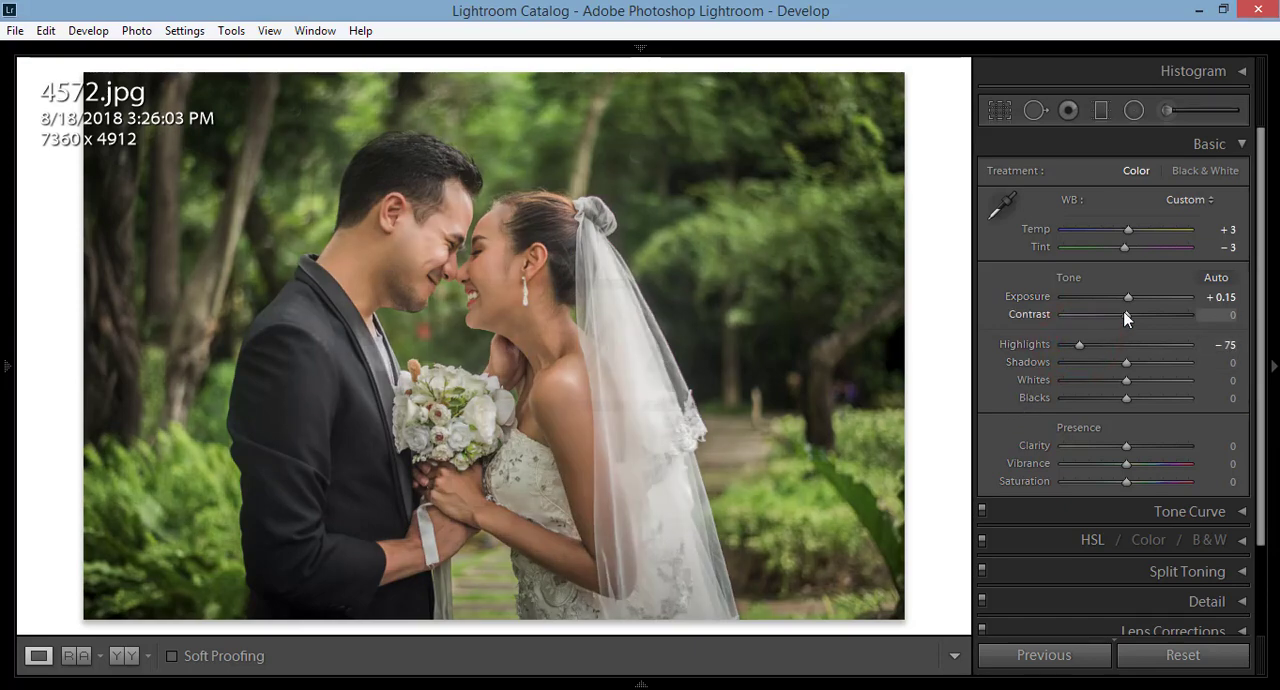
left_click_drag(1136, 314, 1141, 316)
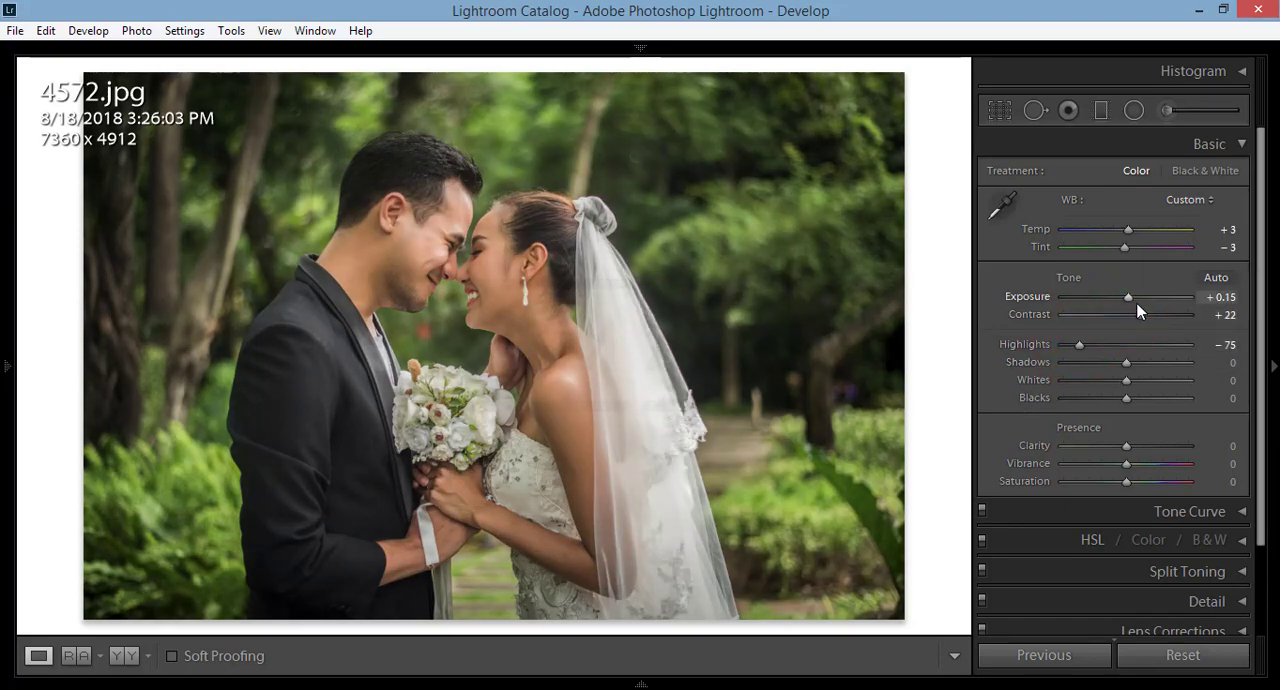
Step: Set the photo's Shadows to +15, Whites to +21, Blacks to −45, Clarity to +7, Vibrance to −19 and Saturation to +7
left_click(1136, 363)
left_click_drag(1126, 381, 1123, 381)
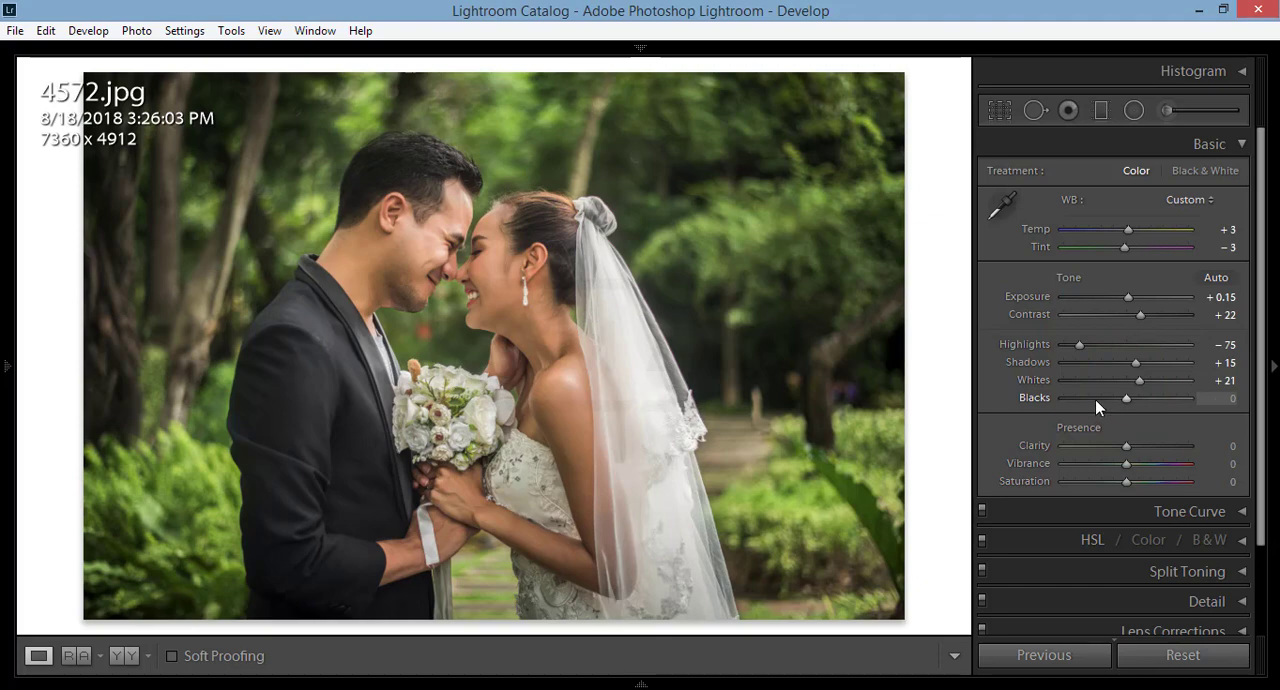
left_click(1095, 399)
left_click_drag(1096, 400, 1136, 452)
scroll(1203, 402, "down", 1)
scroll(1247, 205, "up", 1)
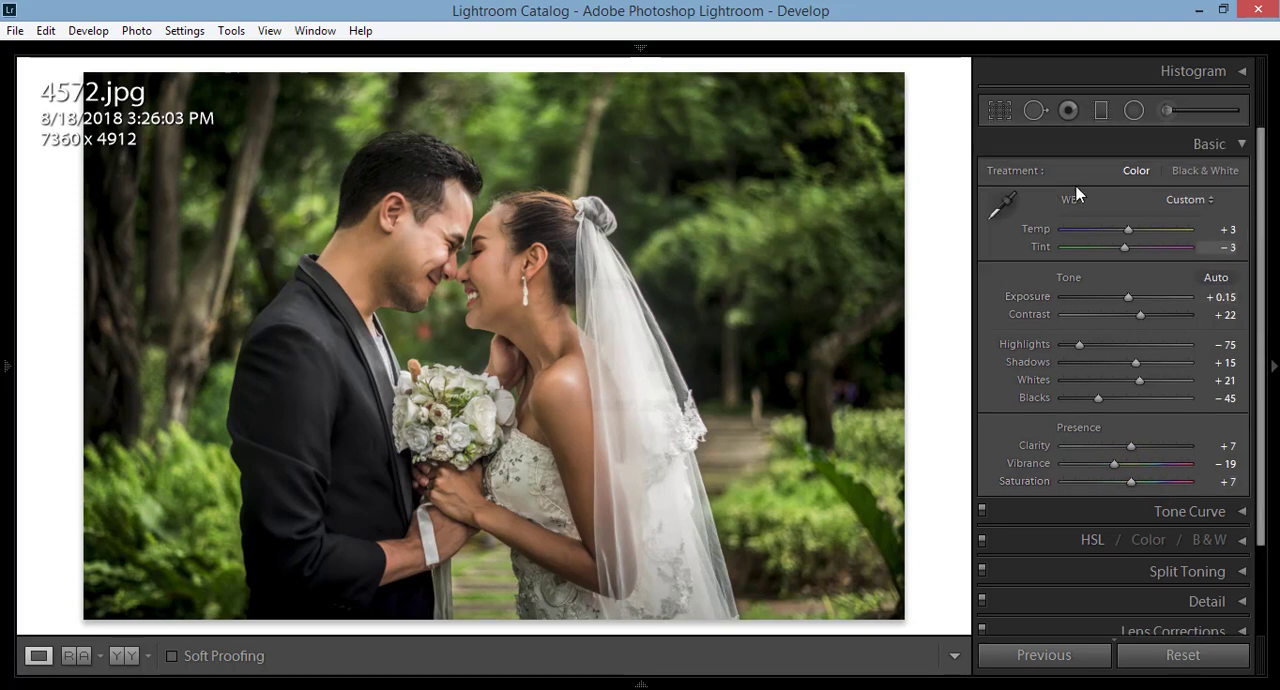
left_click(1243, 144)
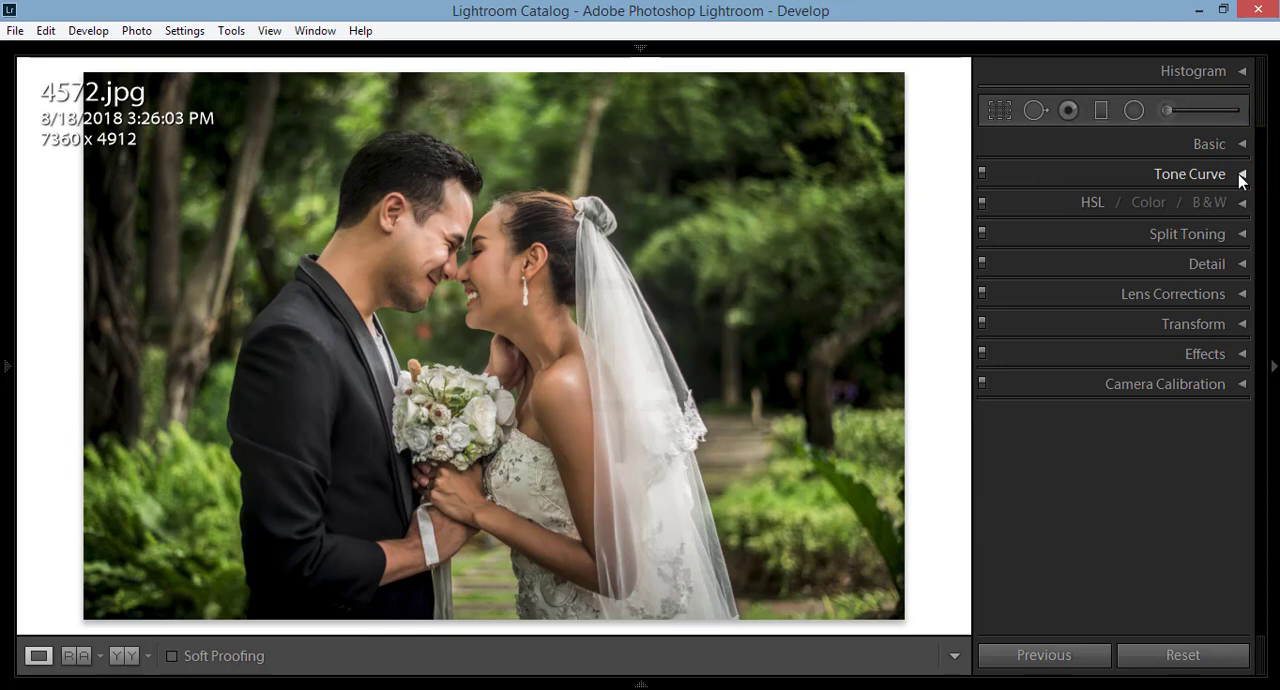
Step: Switch the Tone Curve to the Blue channel, add an upper point and pull the highlight endpoint in to about 92.5 / 93.3 %
left_click(1240, 175)
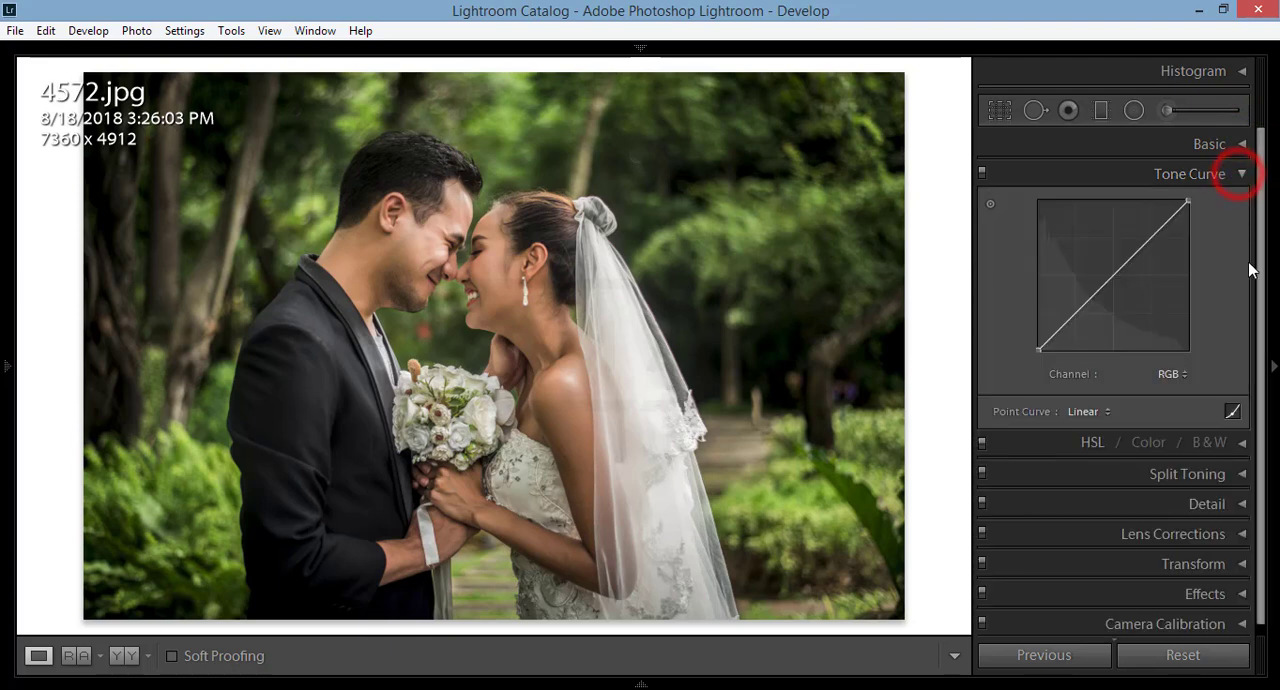
left_click(1172, 372)
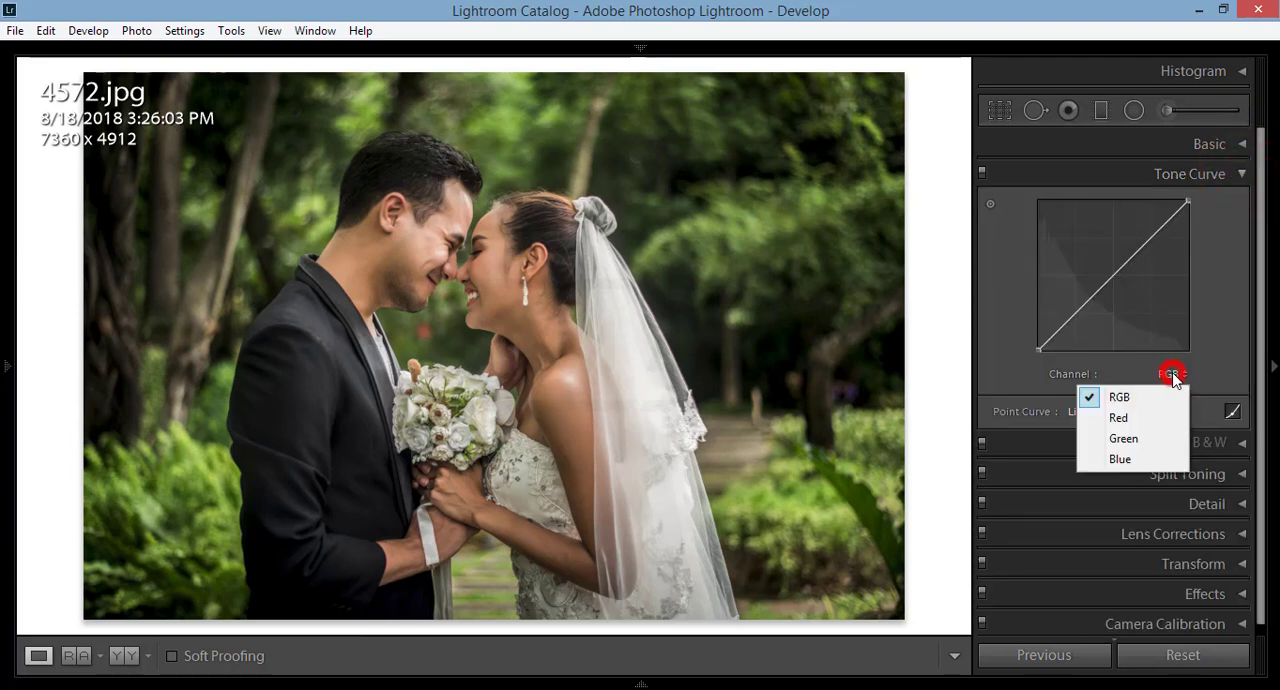
left_click(1143, 458)
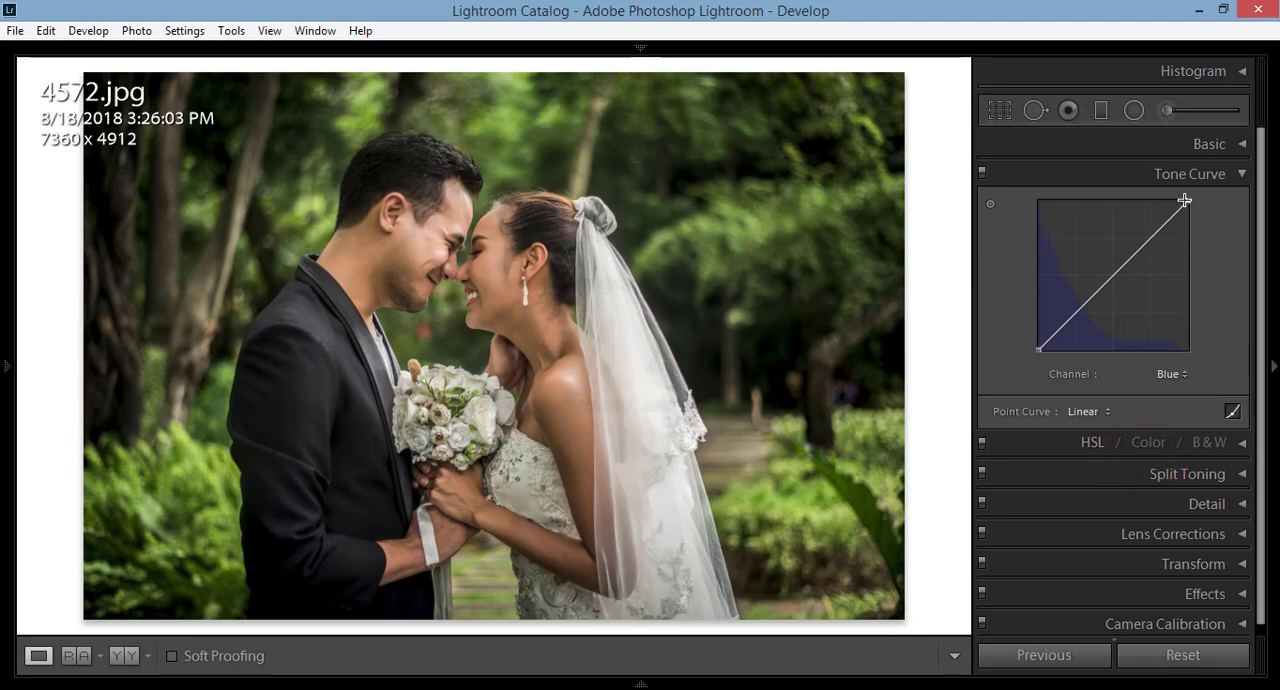
left_click(1151, 235)
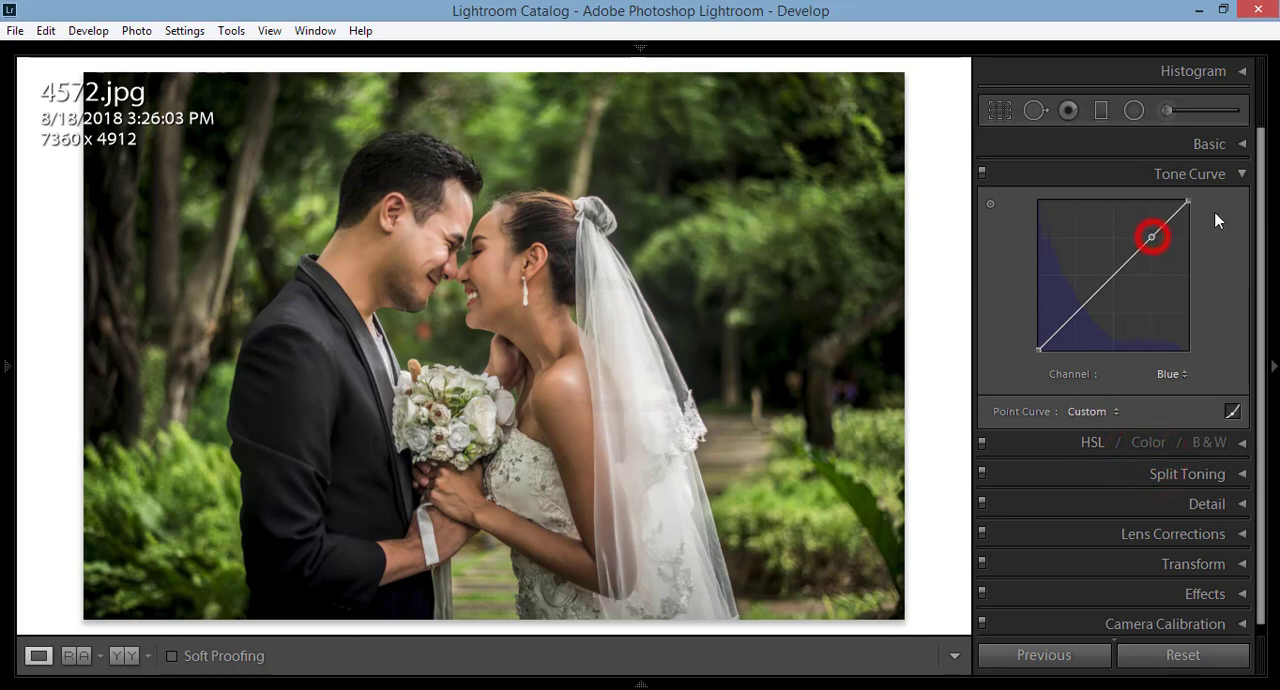
left_click_drag(1189, 200, 1178, 209)
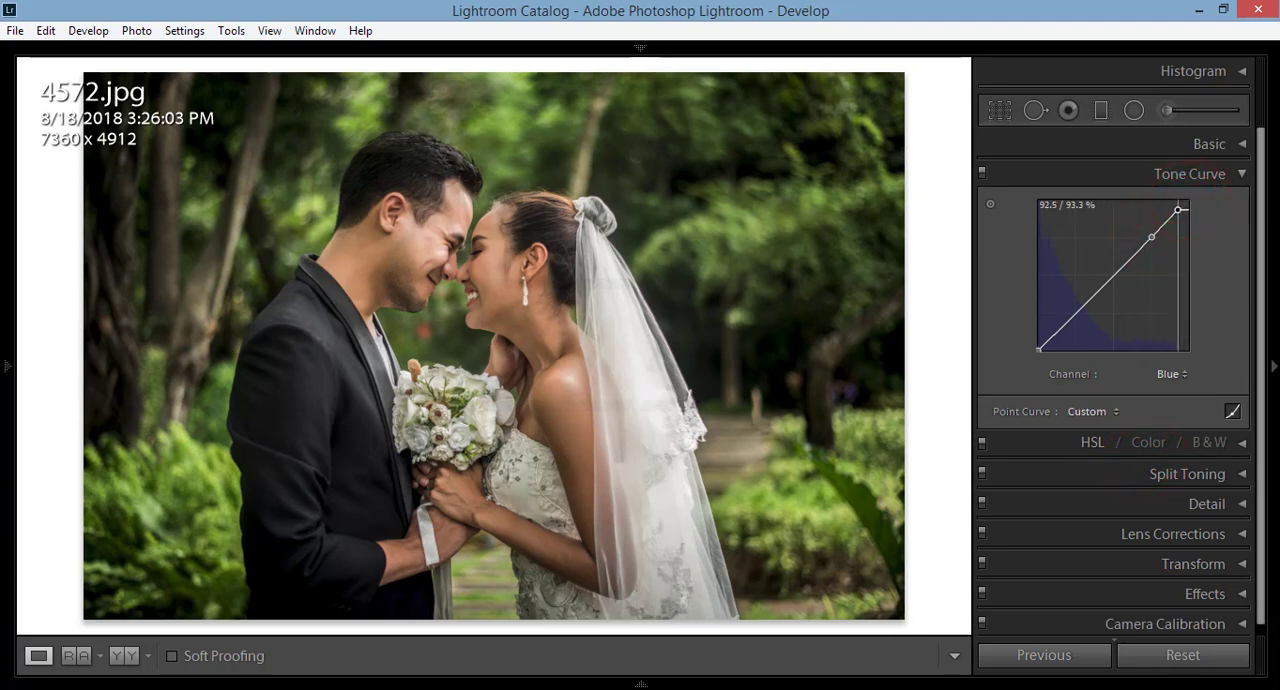
Step: Add a lower point to the Blue curve, raise its black endpoint slightly, and compare the photo before and after
left_click(1078, 311)
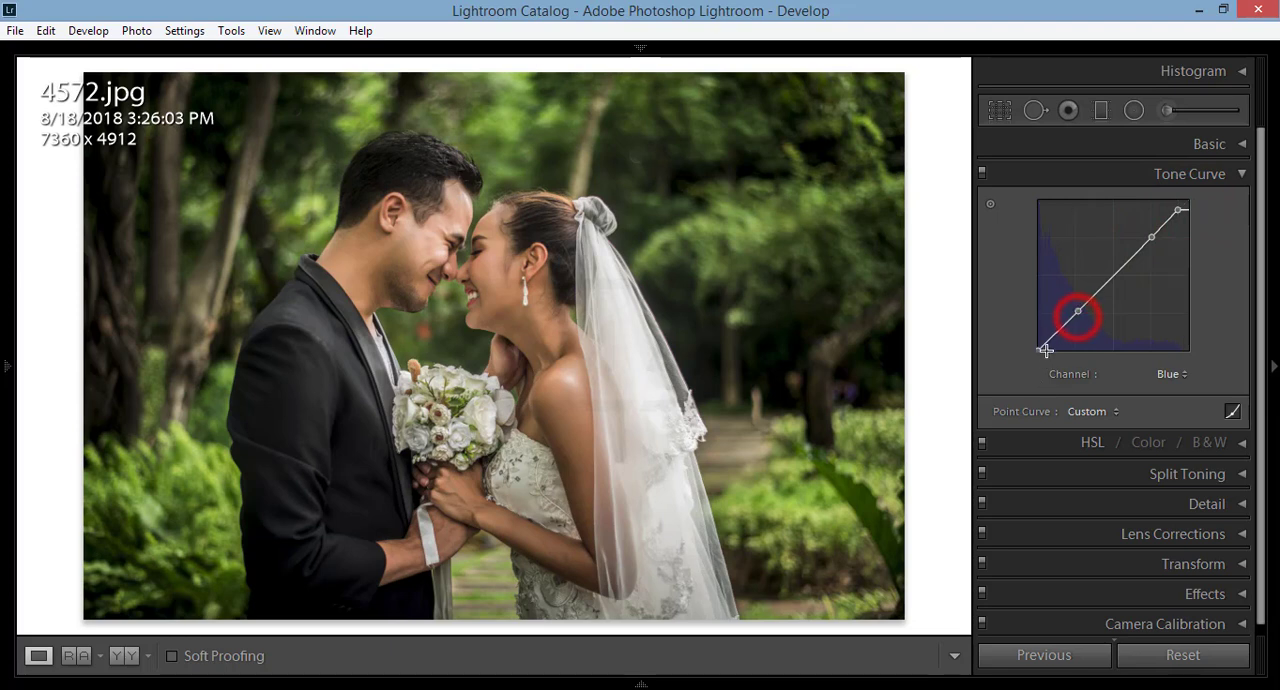
left_click(1038, 347)
left_click_drag(1038, 347, 1038, 340)
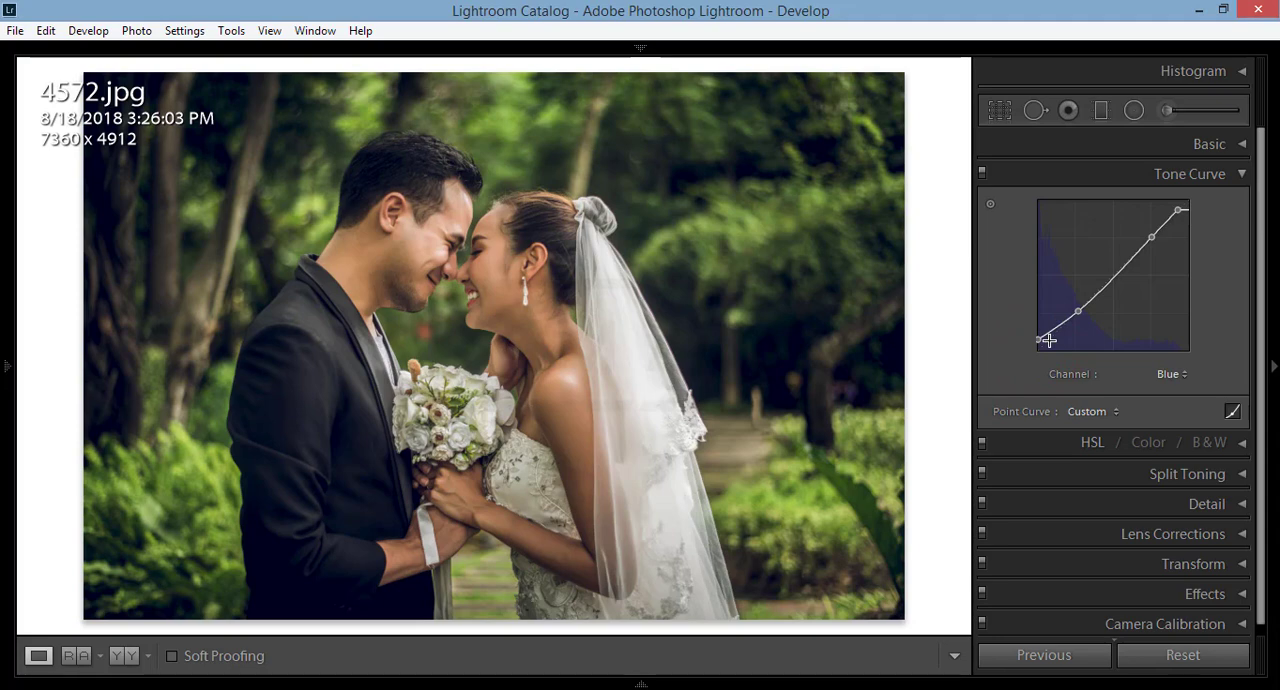
key("y")
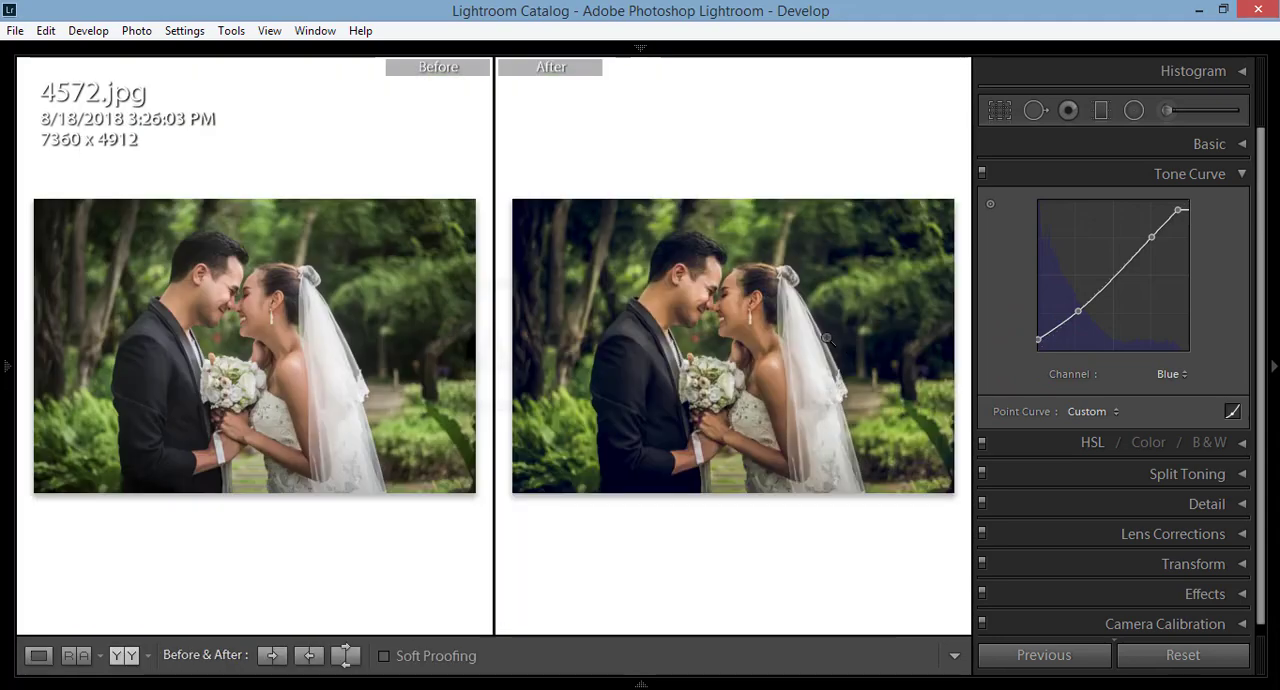
key("y")
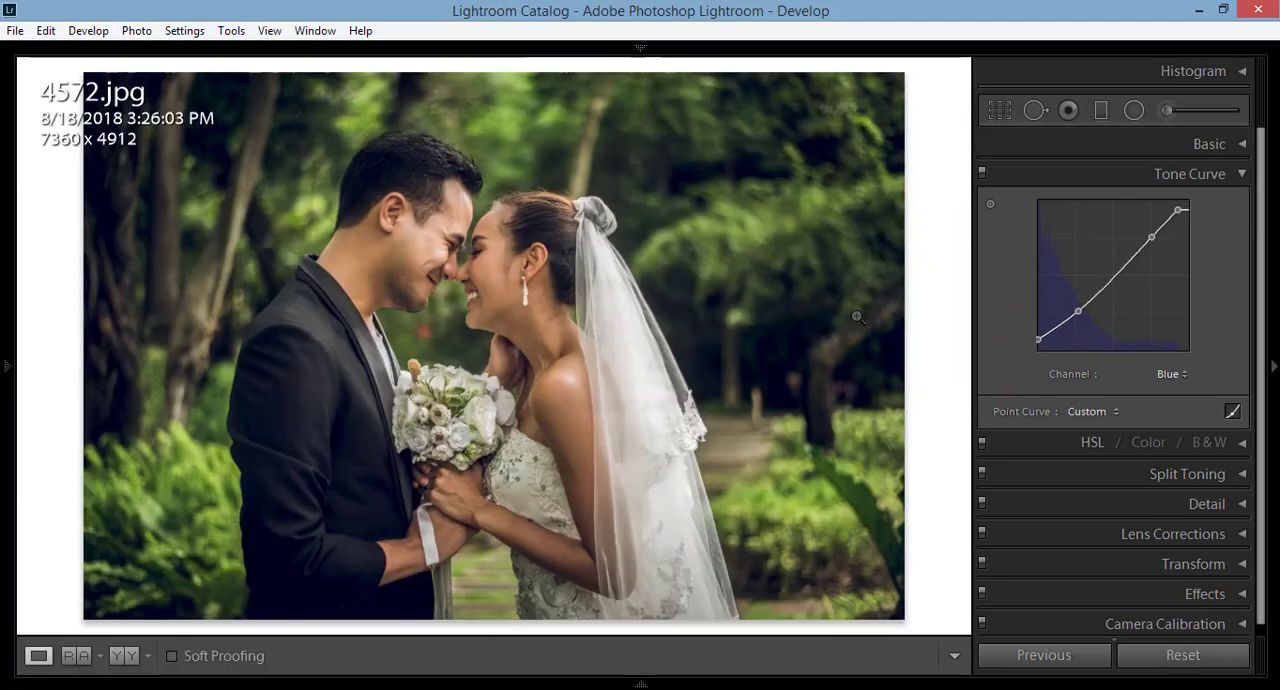
Step: Switch the tone curve to the Green channel, add upper and middle points, and move the highlight endpoint slightly inward
left_click(1180, 374)
left_click(1156, 437)
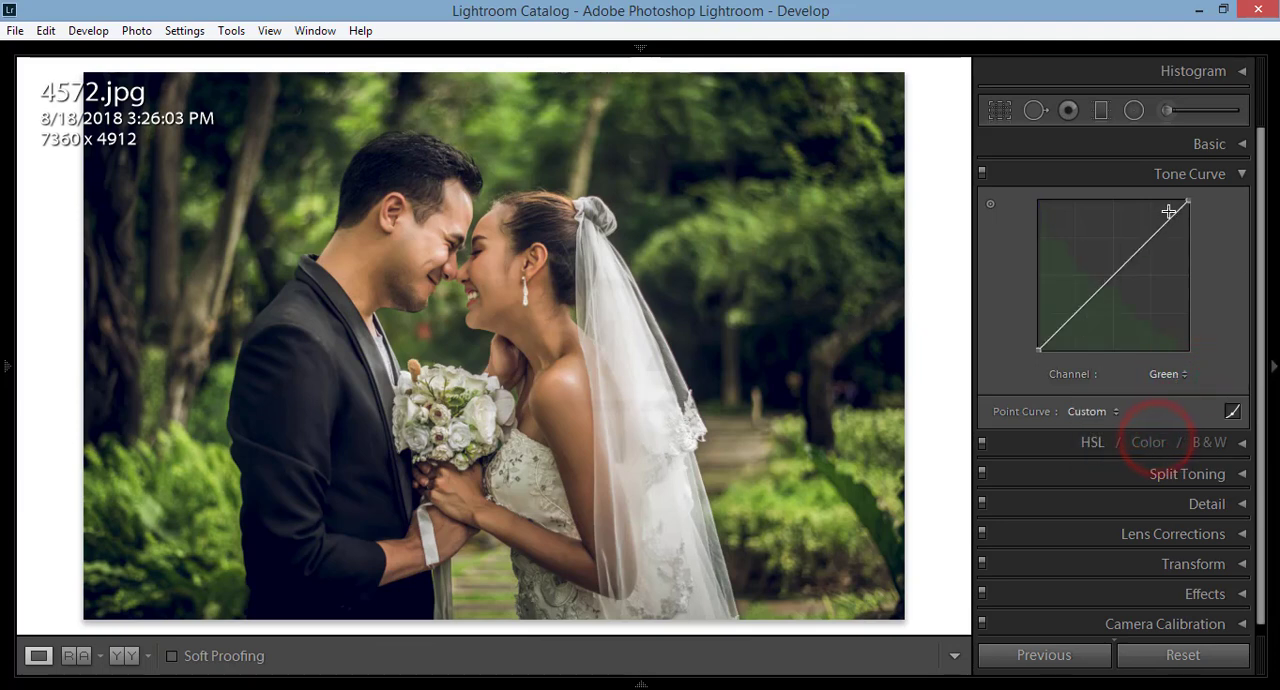
left_click(1151, 238)
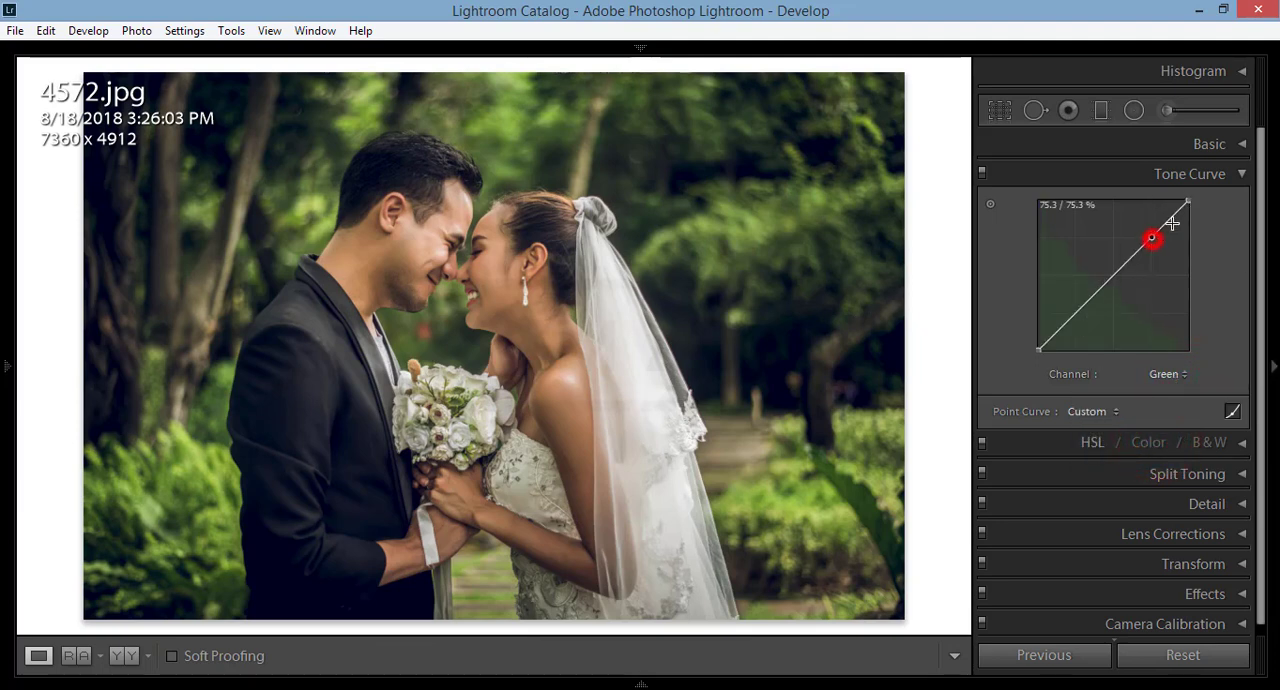
mouse_move(1187, 201)
left_mouse_down()
mouse_move(1167, 203)
mouse_move(1197, 203)
mouse_move(1183, 201)
left_mouse_up()
key("ctrl+z")
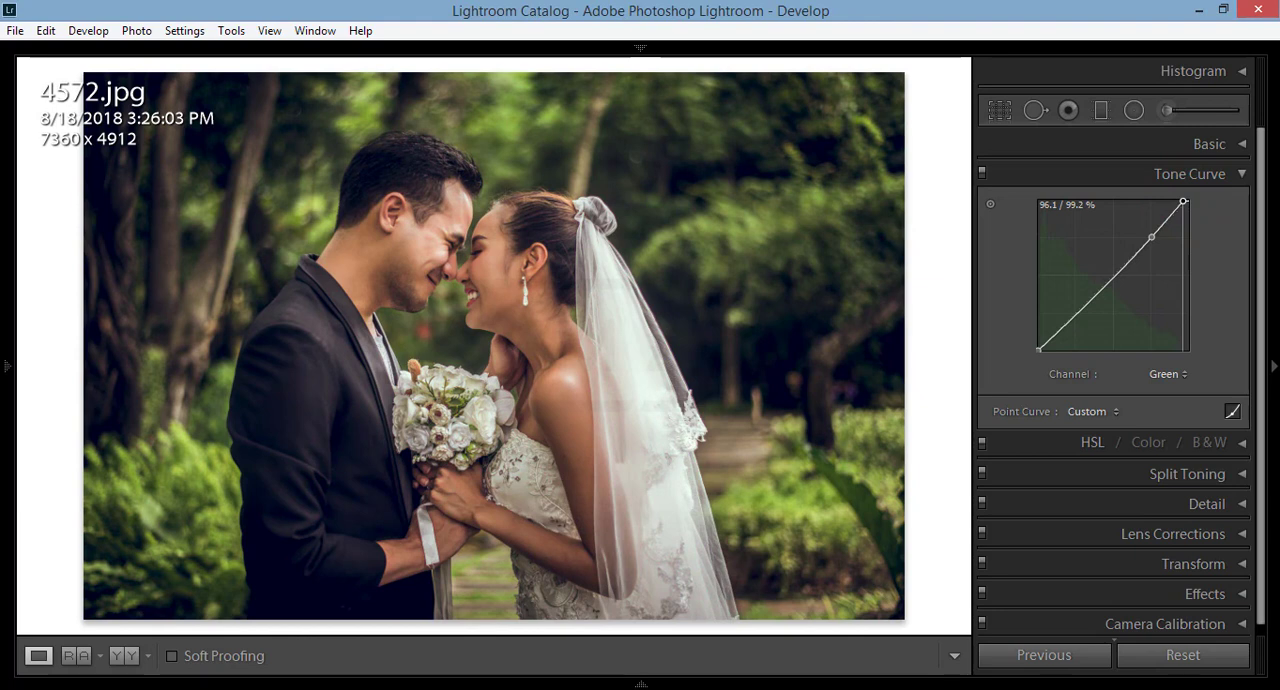
left_click(1114, 271)
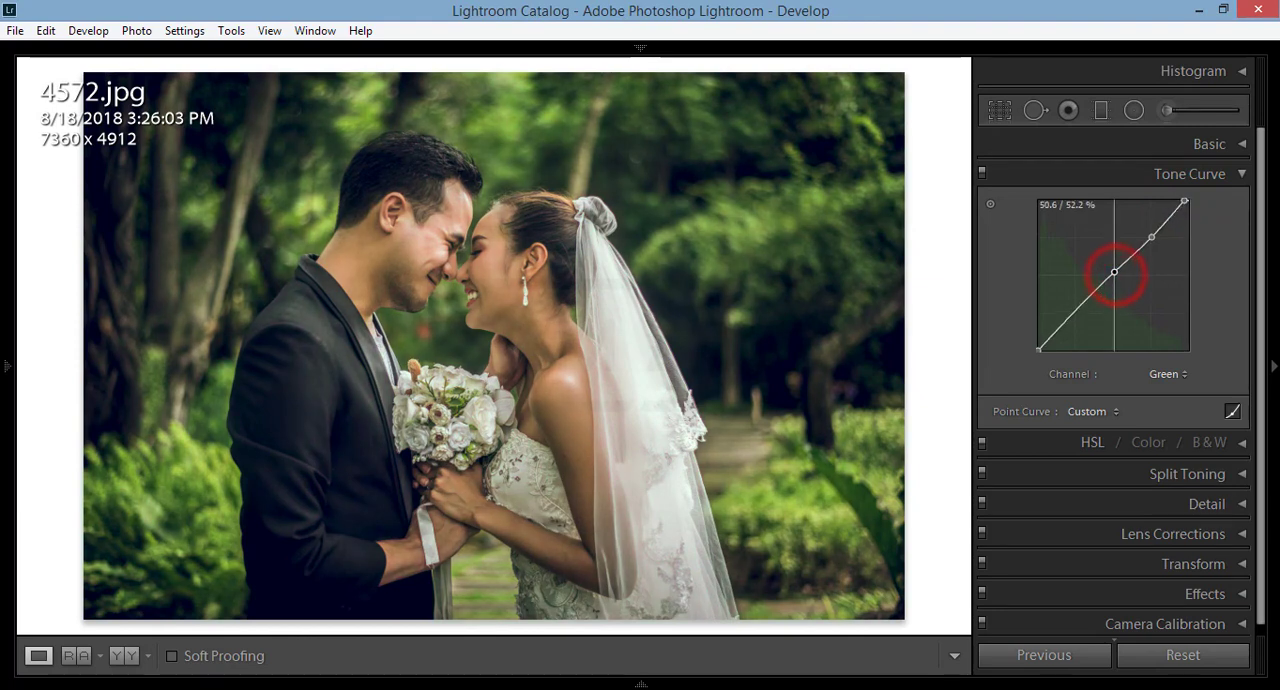
left_click_drag(1114, 271, 1116, 274)
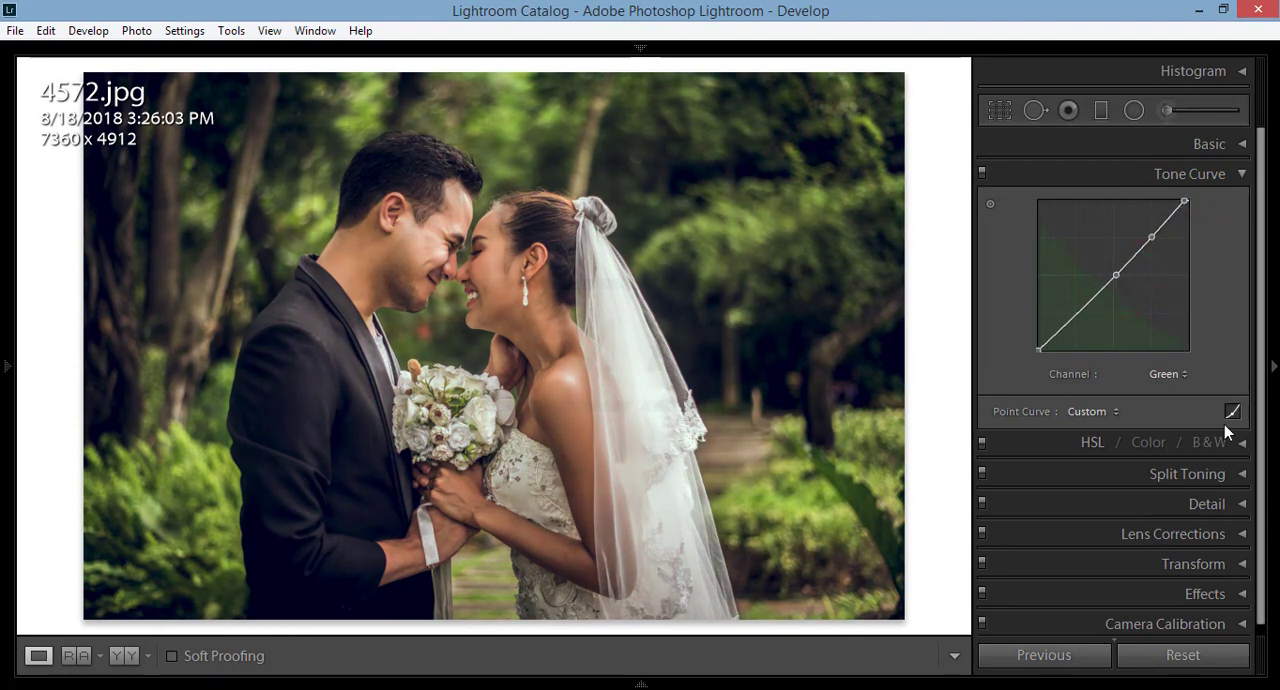
Step: Switch the tone curve to the Red channel and lower its highlight endpoint slightly
left_click(1170, 374)
left_click(1167, 415)
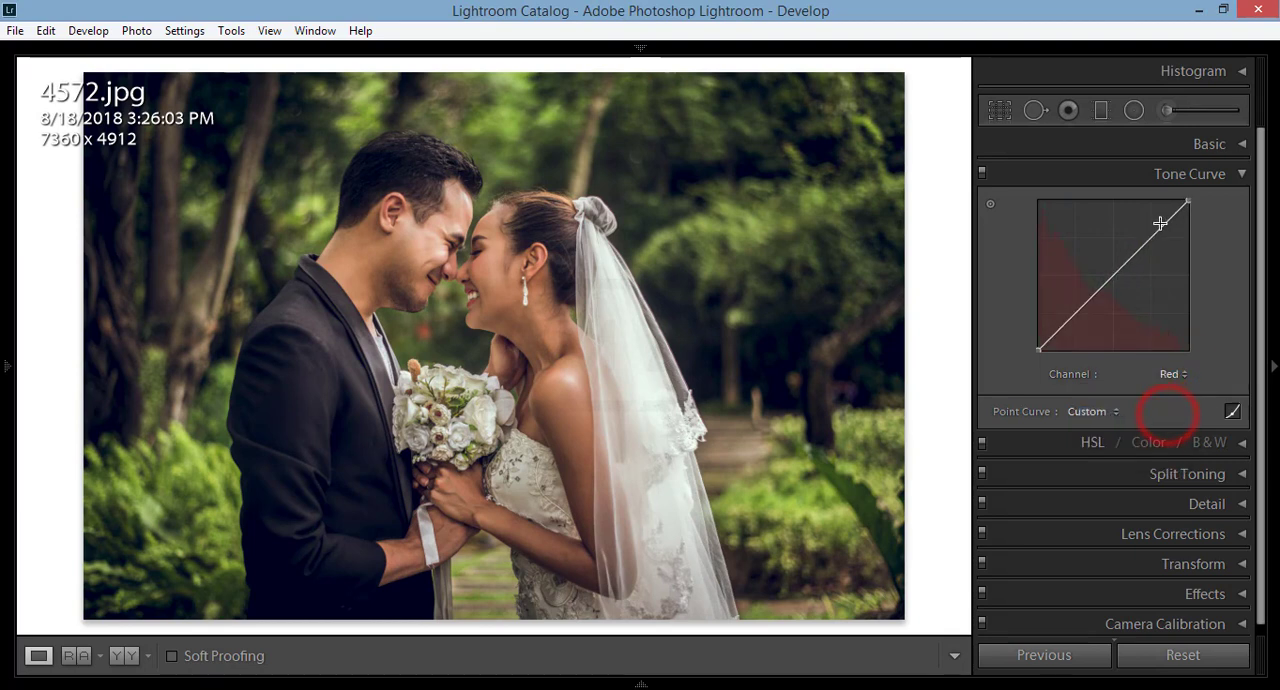
left_click_drag(1188, 201, 1188, 211)
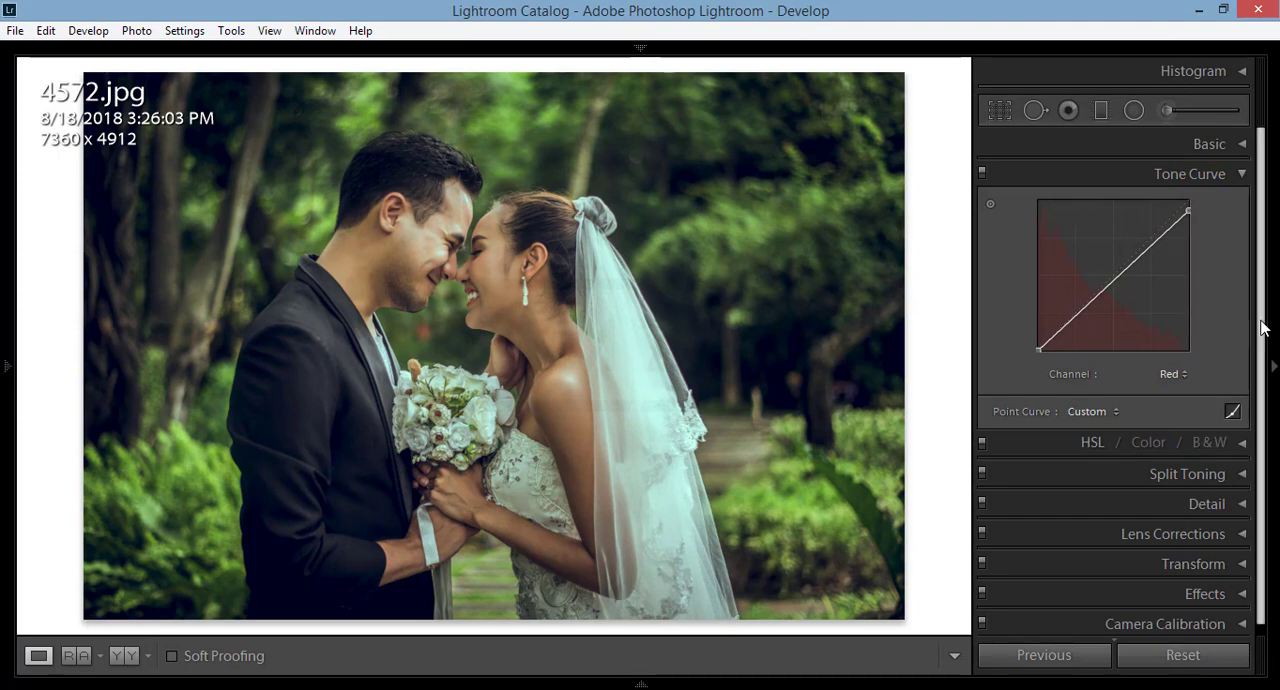
left_click(1165, 173)
Step: Raise the photo's Exposure to +0.52 in the Basic section
left_click(1238, 143)
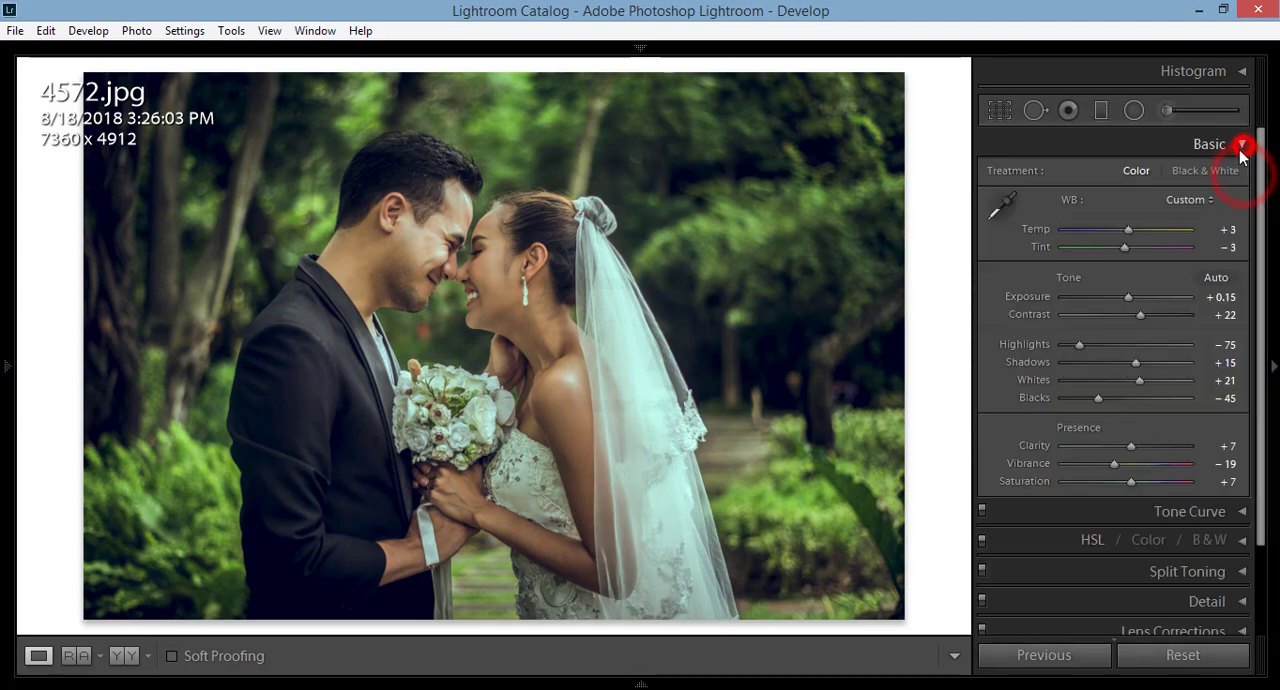
left_click_drag(1126, 294, 1133, 298)
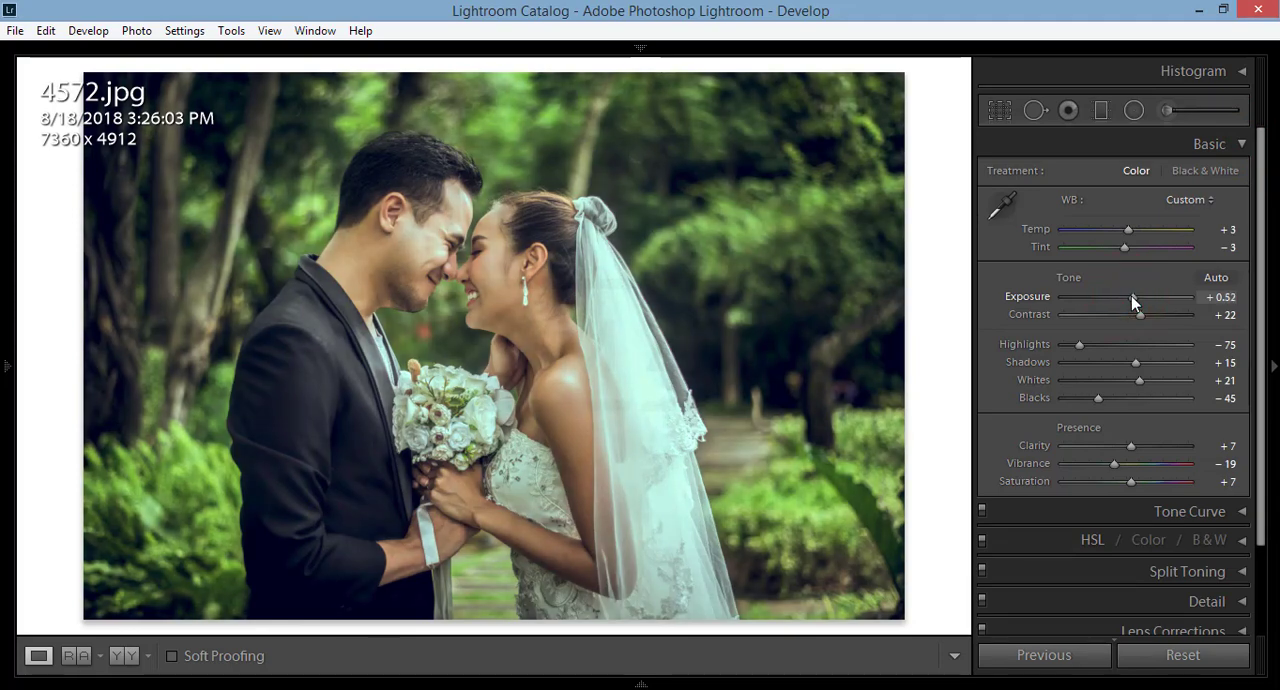
left_click(1240, 143)
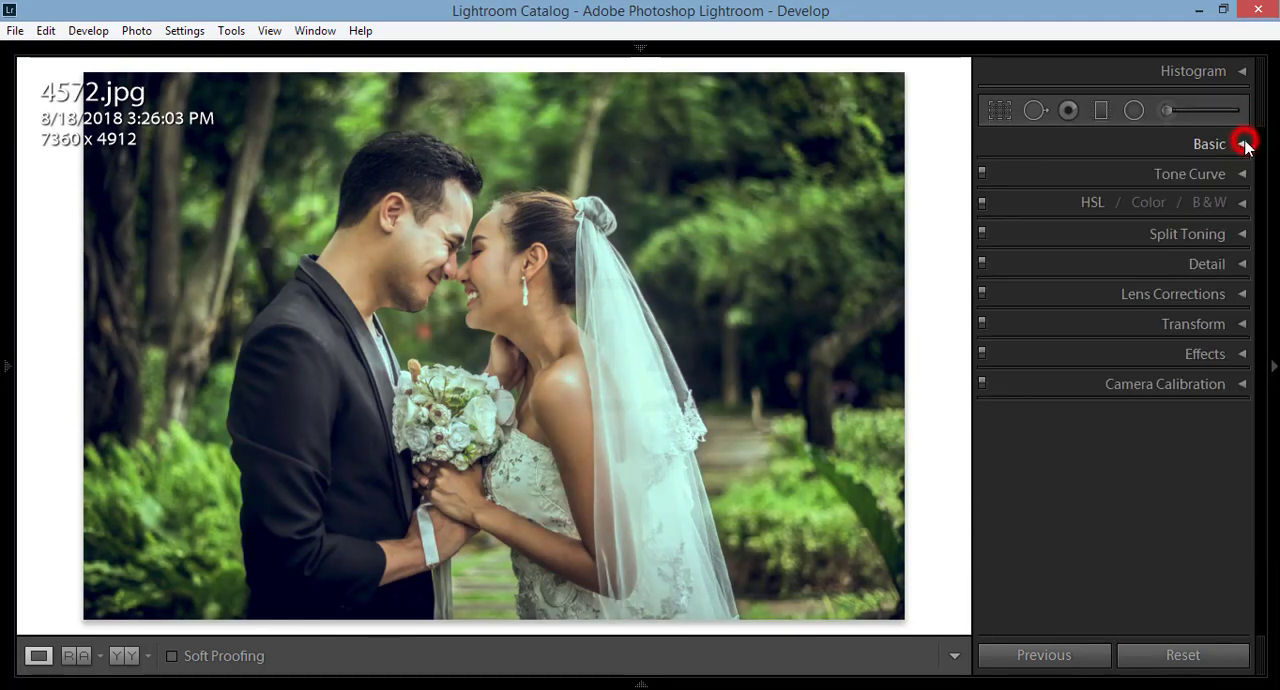
Step: Set the Orange Saturation to −20 and the Orange Luminance to +10 in the HSL section
left_click(1241, 204)
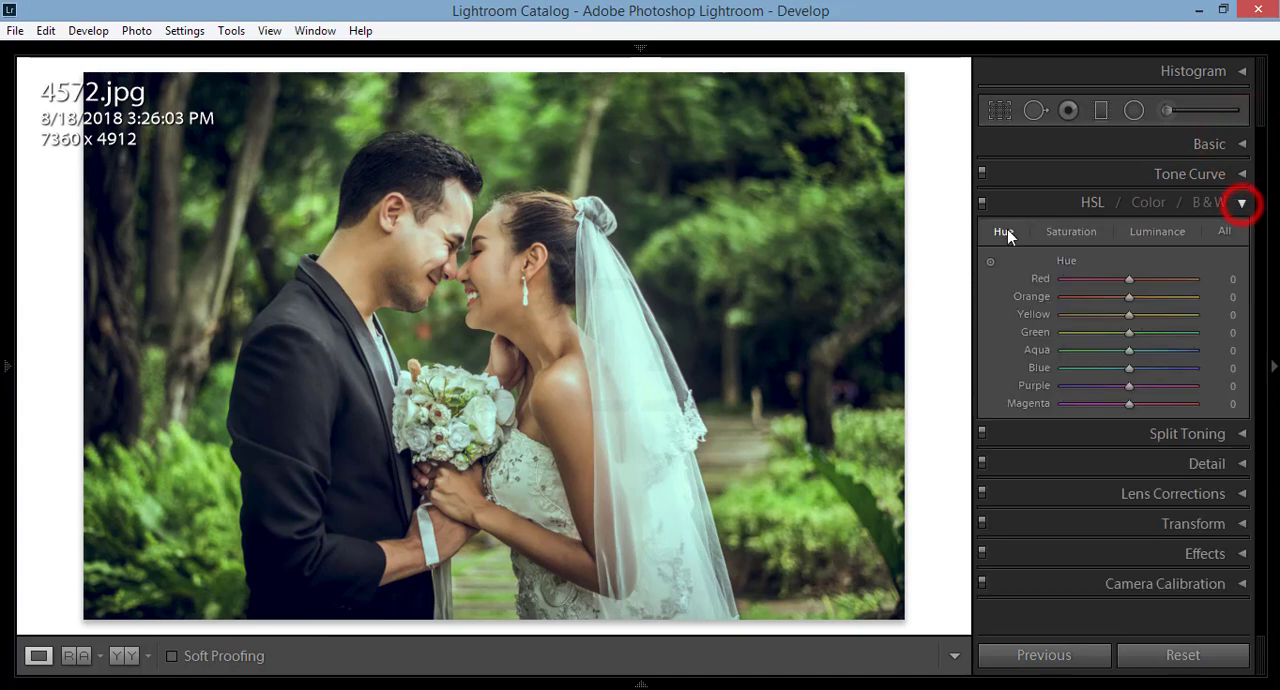
left_click(1060, 232)
left_click(1115, 296)
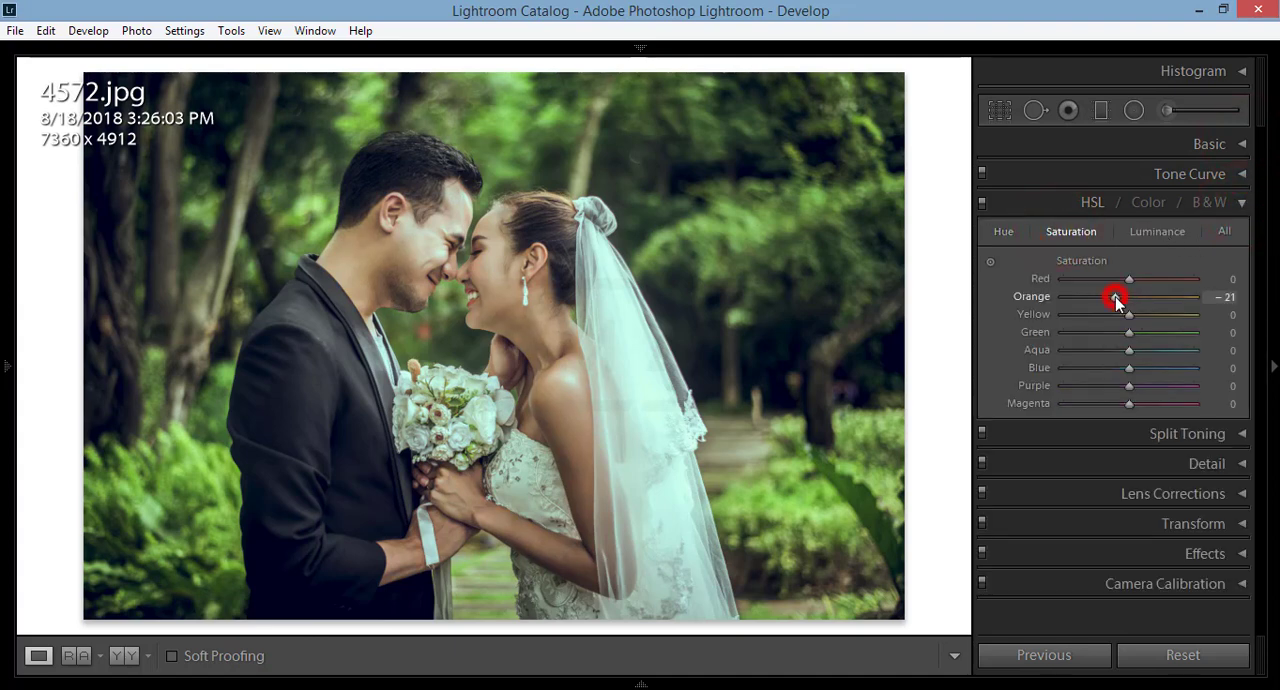
left_click_drag(1115, 296, 1116, 294)
left_click(1184, 238)
left_click(1141, 297)
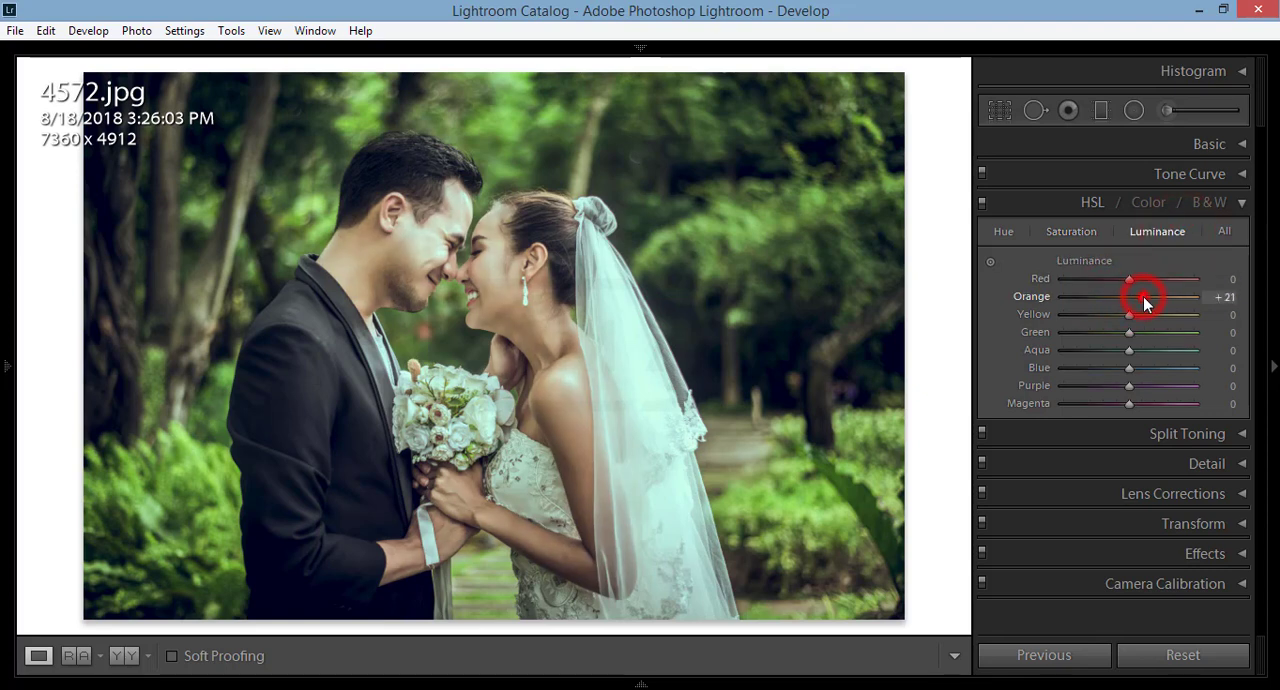
left_click_drag(1141, 300, 1135, 297)
Step: Set the Green Saturation to −79 and the Green Luminance to −44, and collapse the HSL section
left_click(1066, 231)
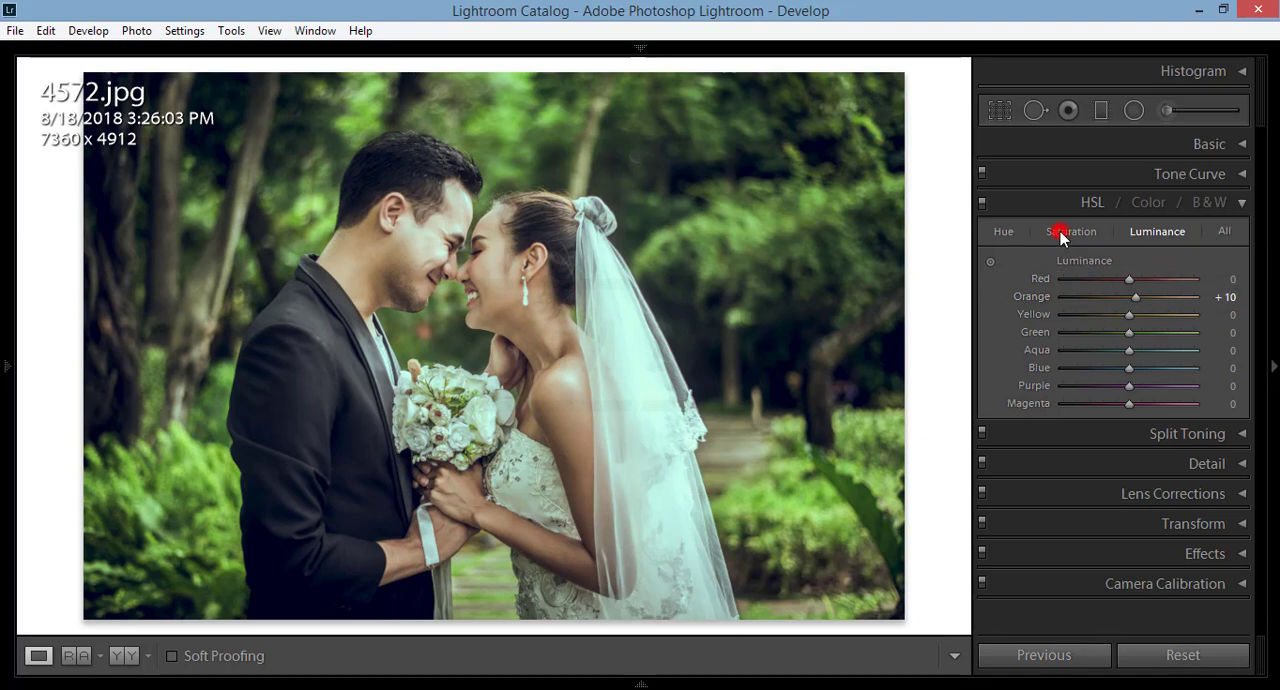
left_click(1078, 332)
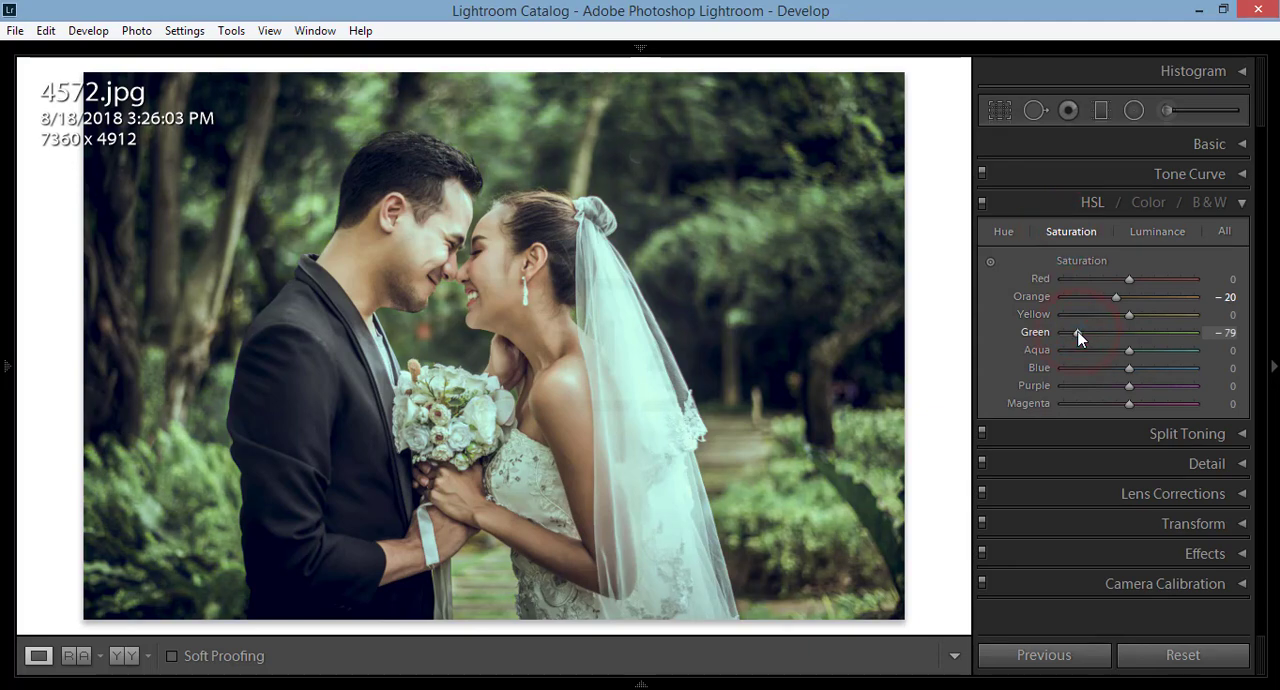
left_click(1163, 231)
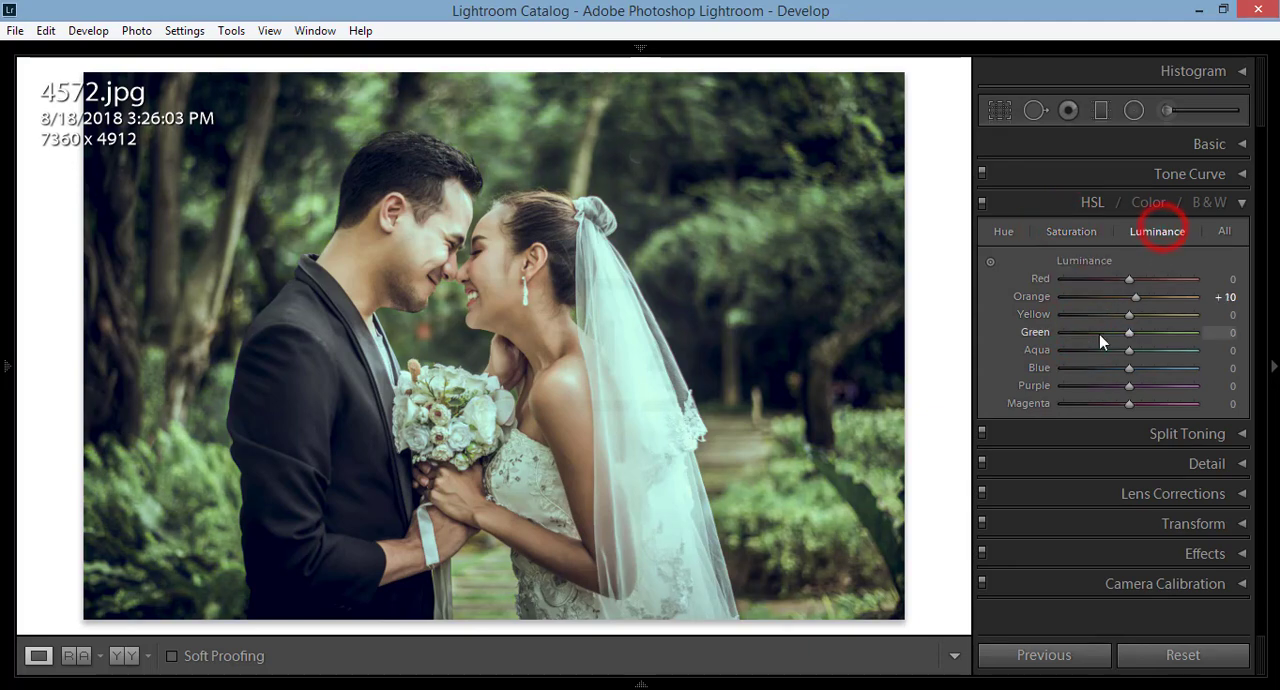
left_click(1100, 334)
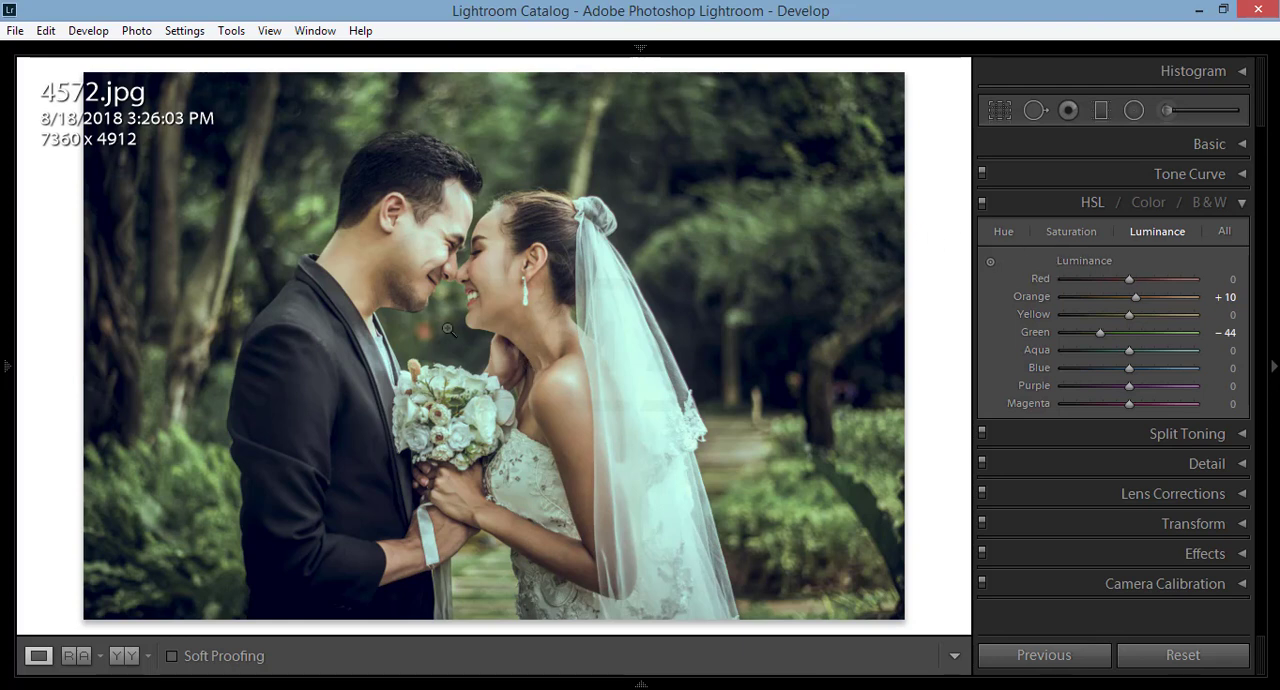
left_click(1245, 204)
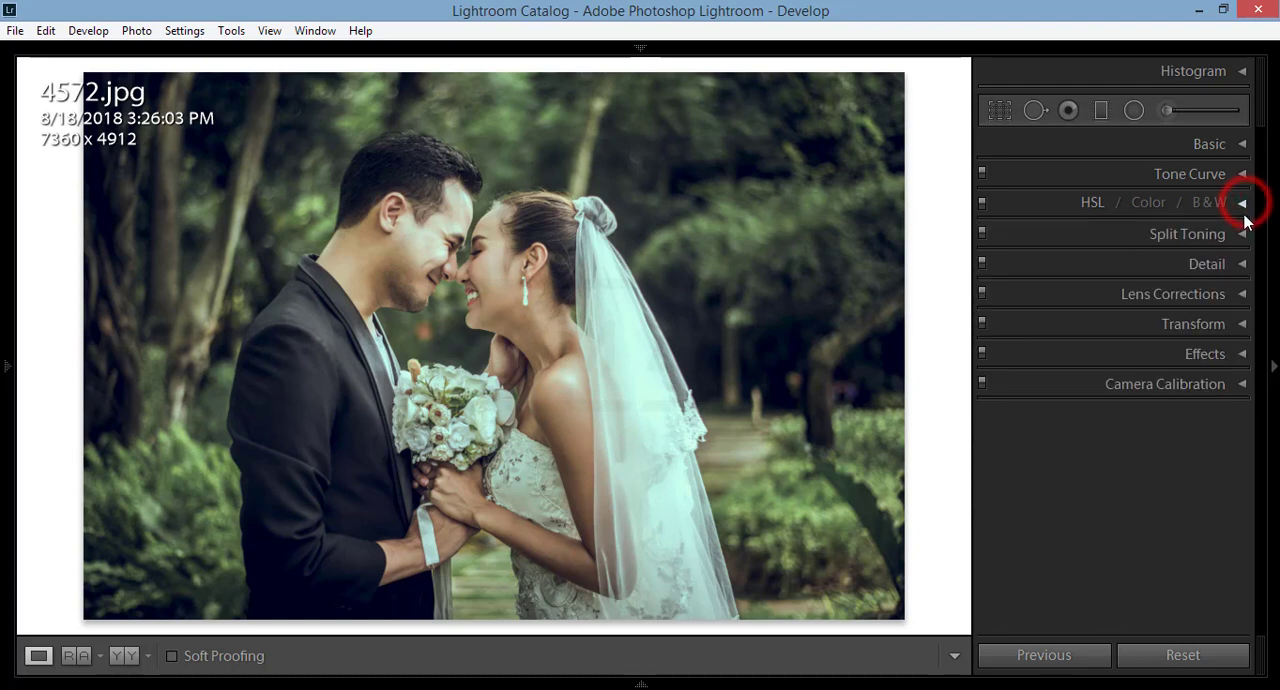
Step: Tint the highlights in Split Toning with Hue 174 and Saturation 11
left_click(1242, 233)
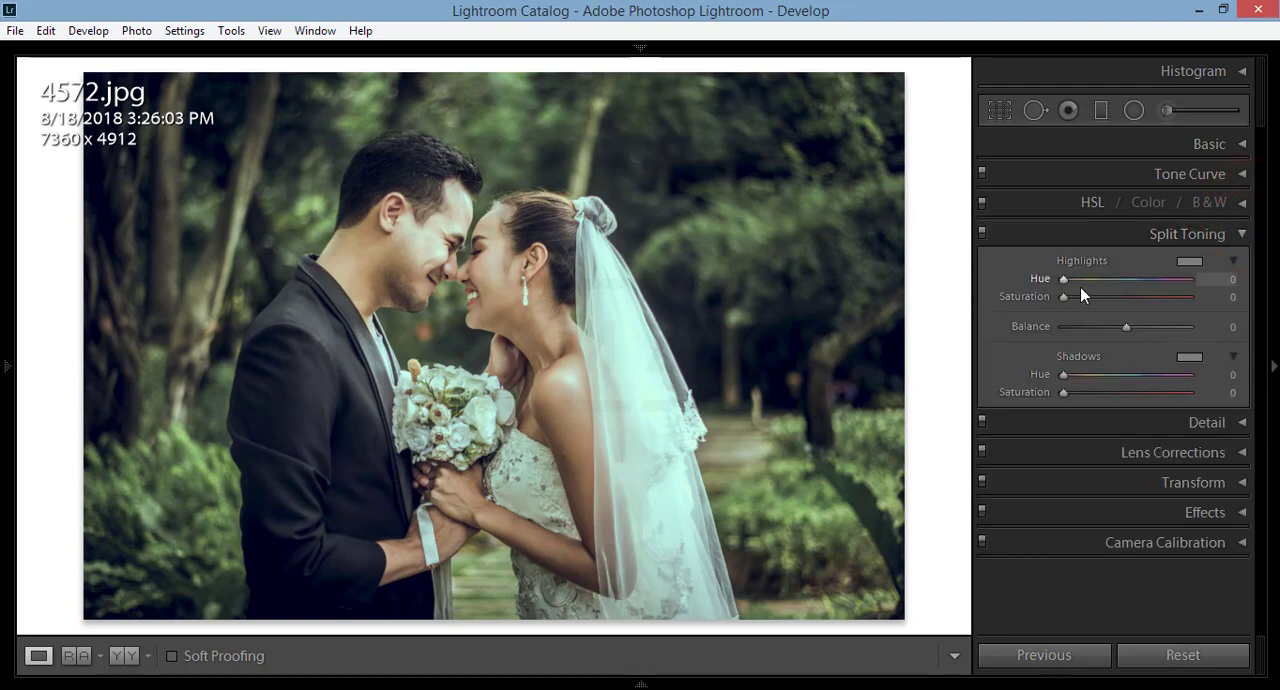
left_click(1085, 297)
left_click(1186, 263)
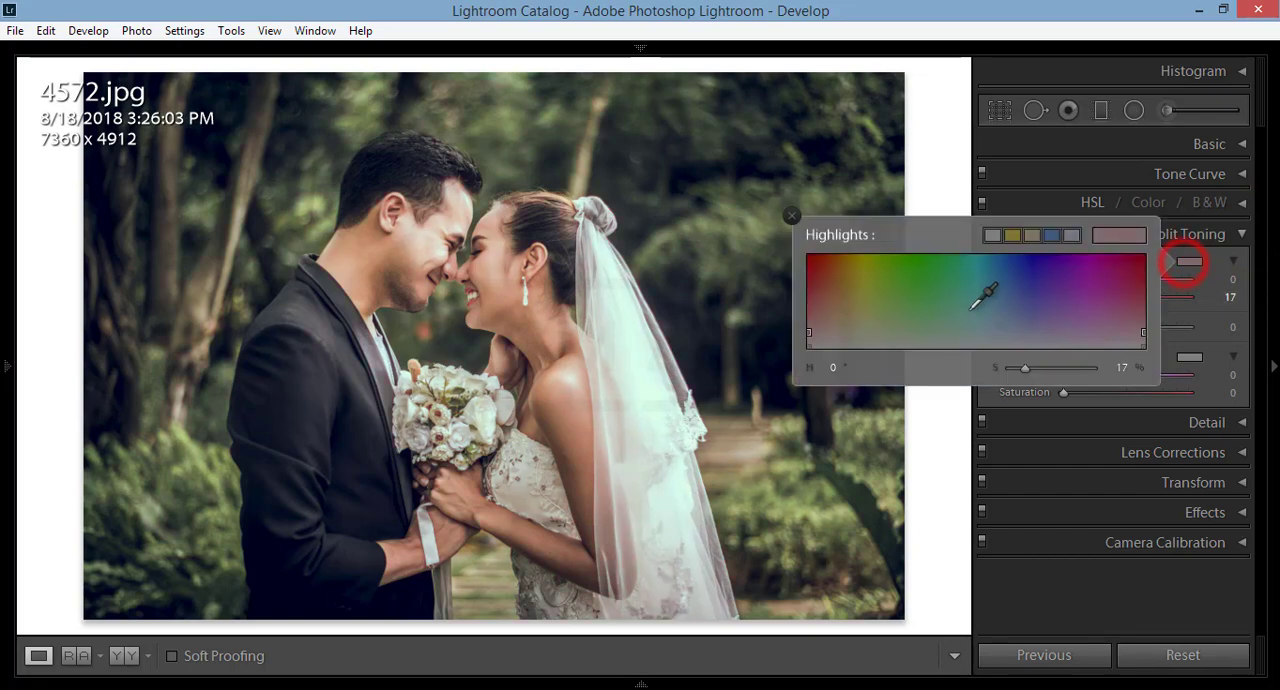
left_click(959, 316)
left_click_drag(993, 315, 1058, 309)
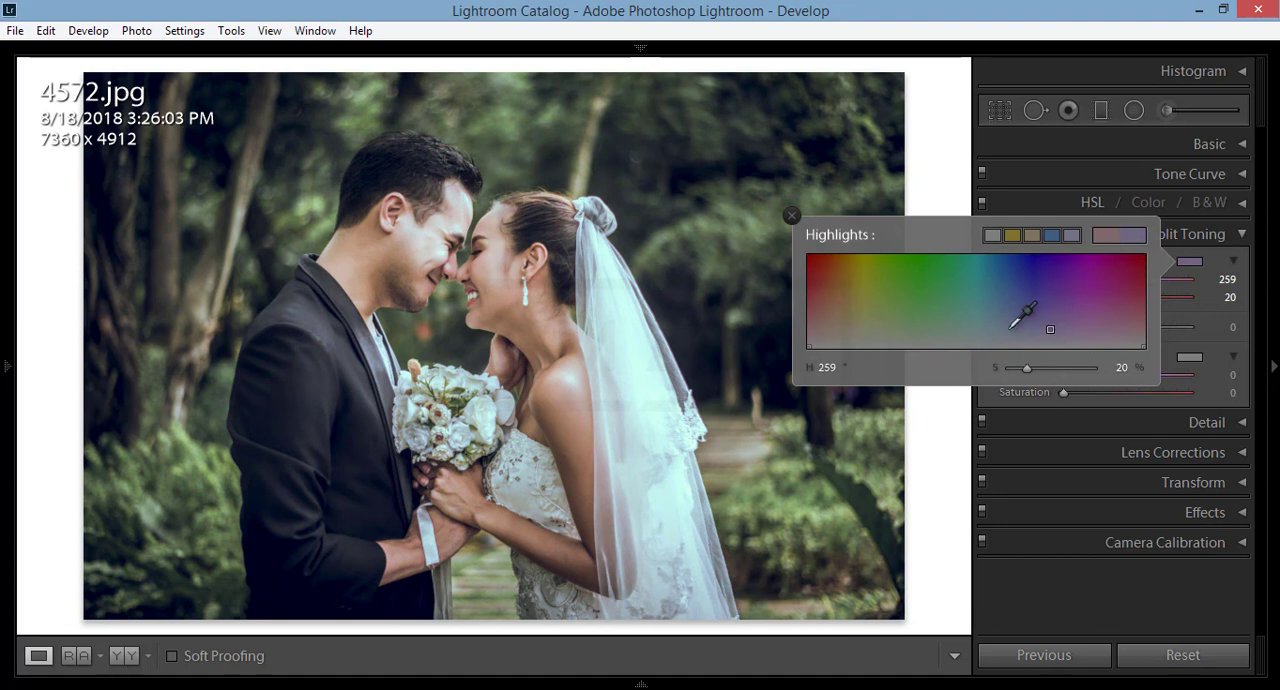
left_click_drag(1006, 326, 970, 337)
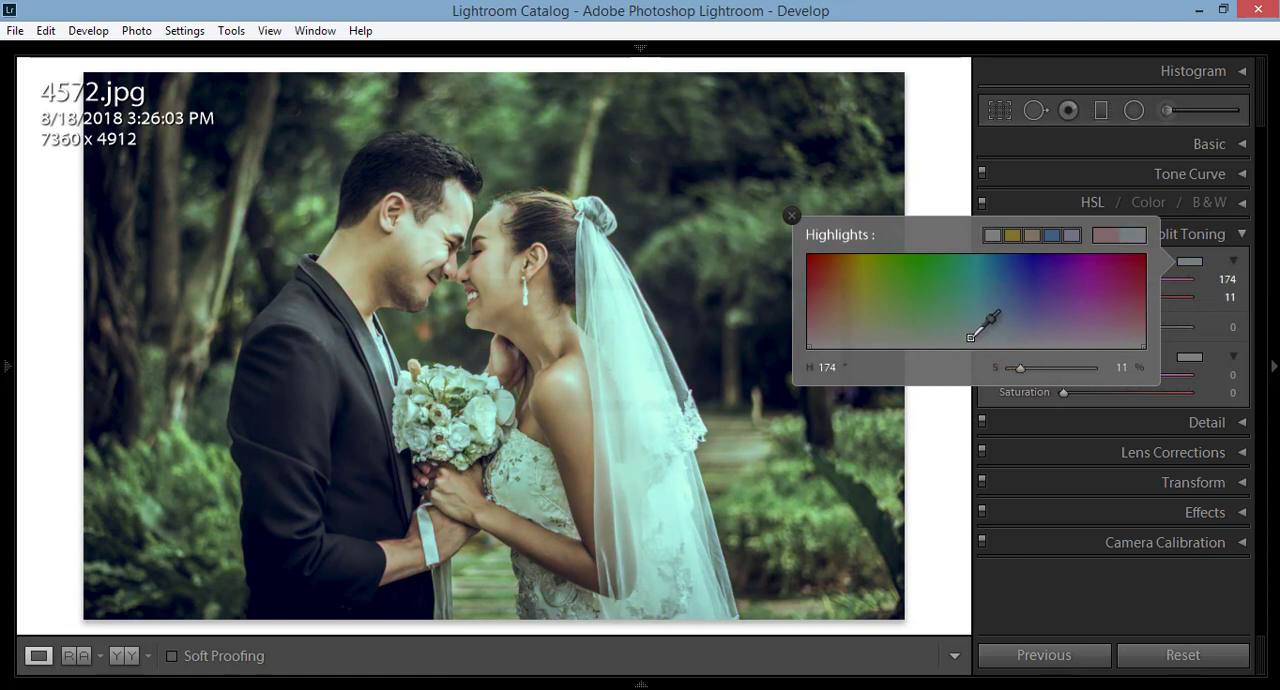
left_click(1242, 234)
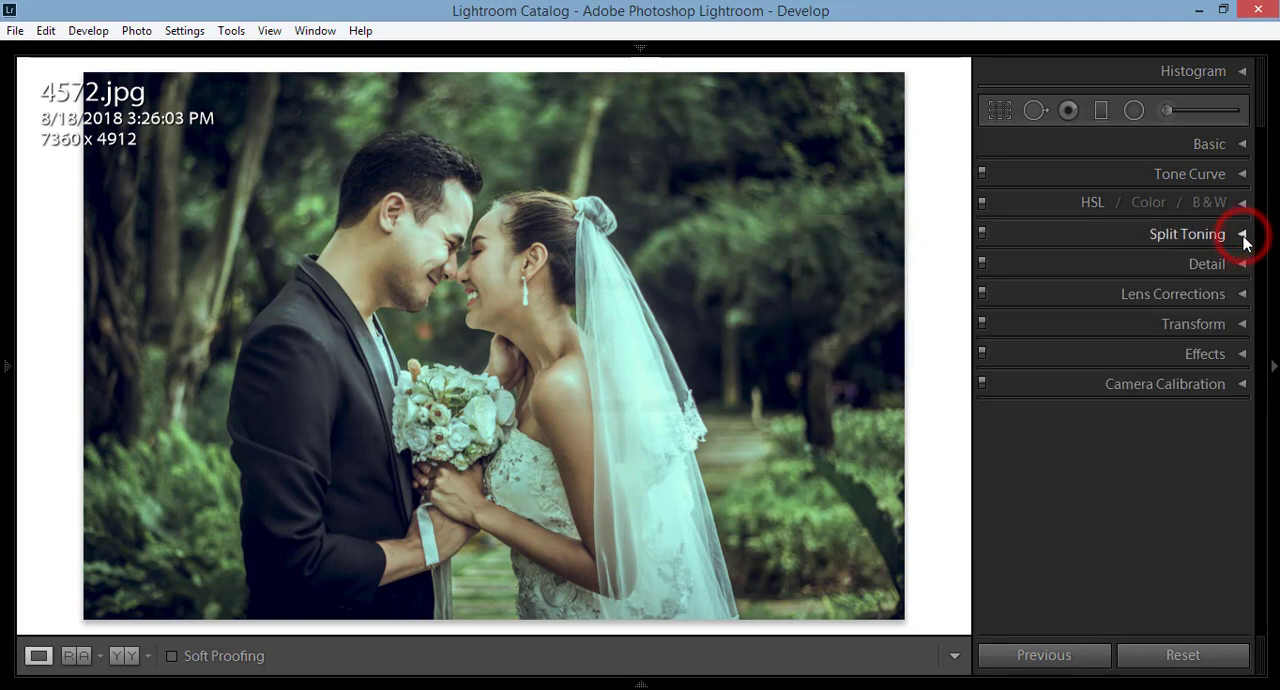
Step: Set the Split Toning shadows Saturation to 20 and open the shadows colour picker
left_click(1242, 234)
left_click(1091, 392)
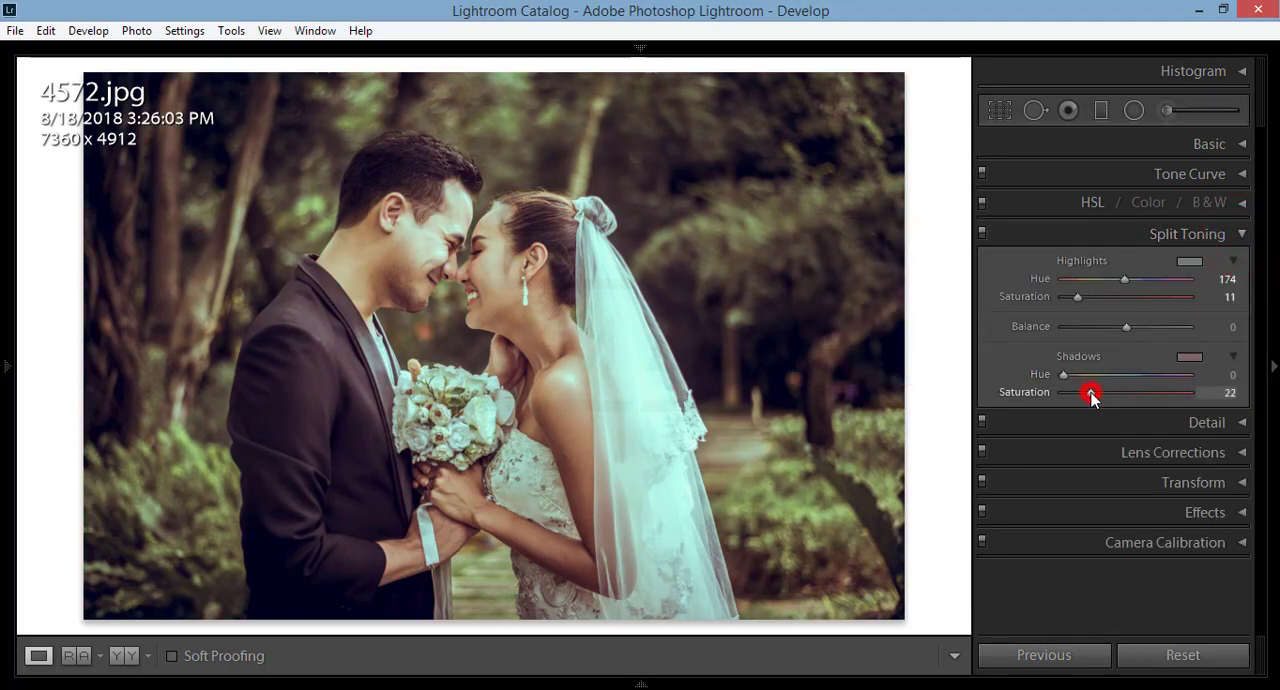
left_click_drag(1091, 396, 1087, 393)
left_click(1190, 357)
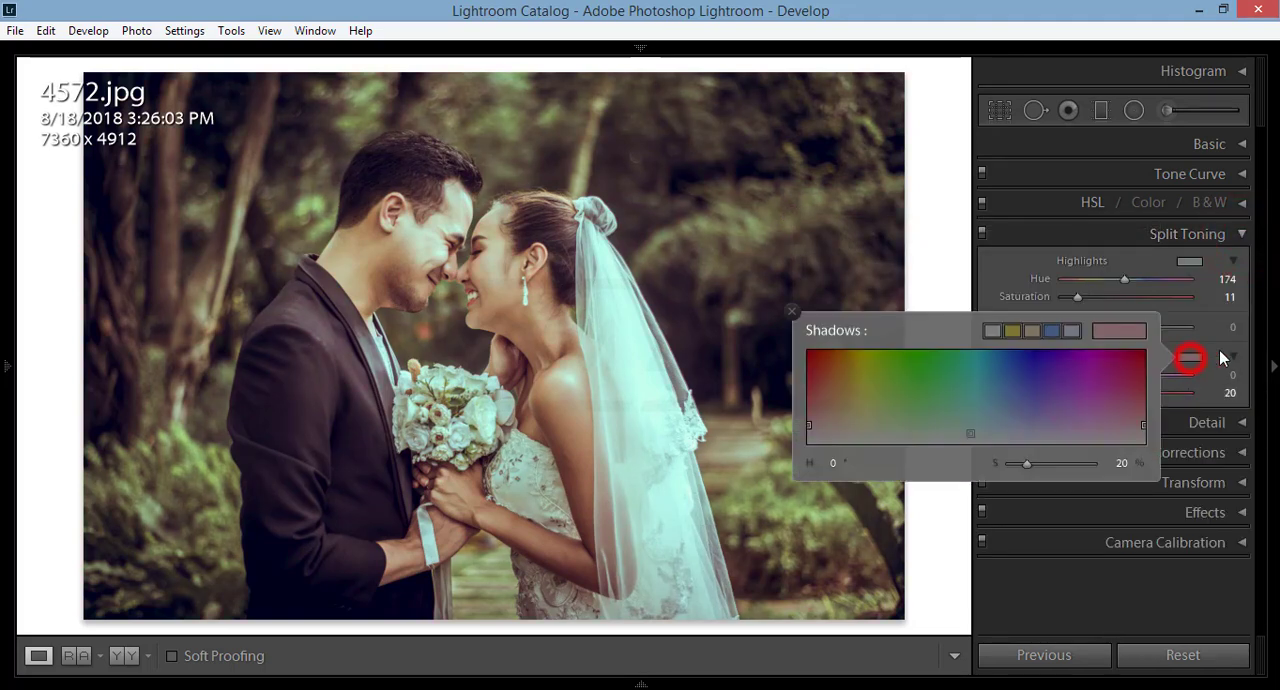
Step: Try shadow tints in the colour picker, including Hue 219 with Saturation 32, Hue 12 with Saturation 20, and Hue 46 with Saturation 15
left_click(908, 420)
left_click(1011, 413)
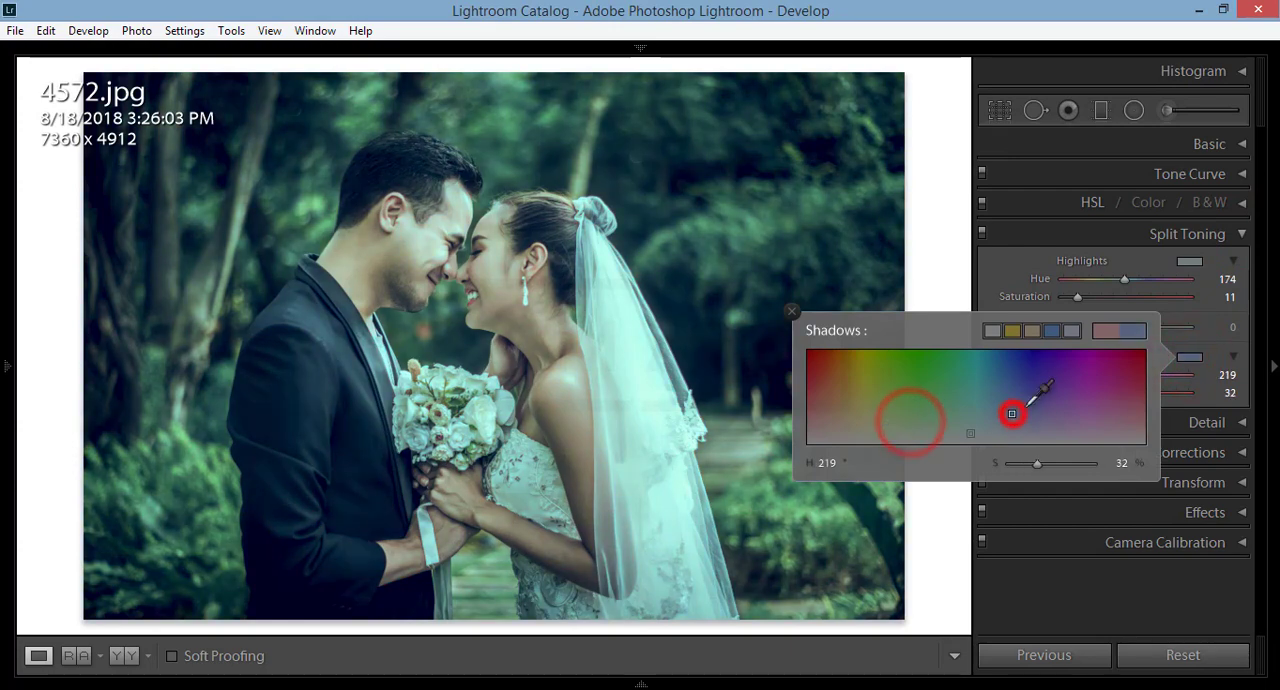
left_click(943, 413)
left_click(817, 424)
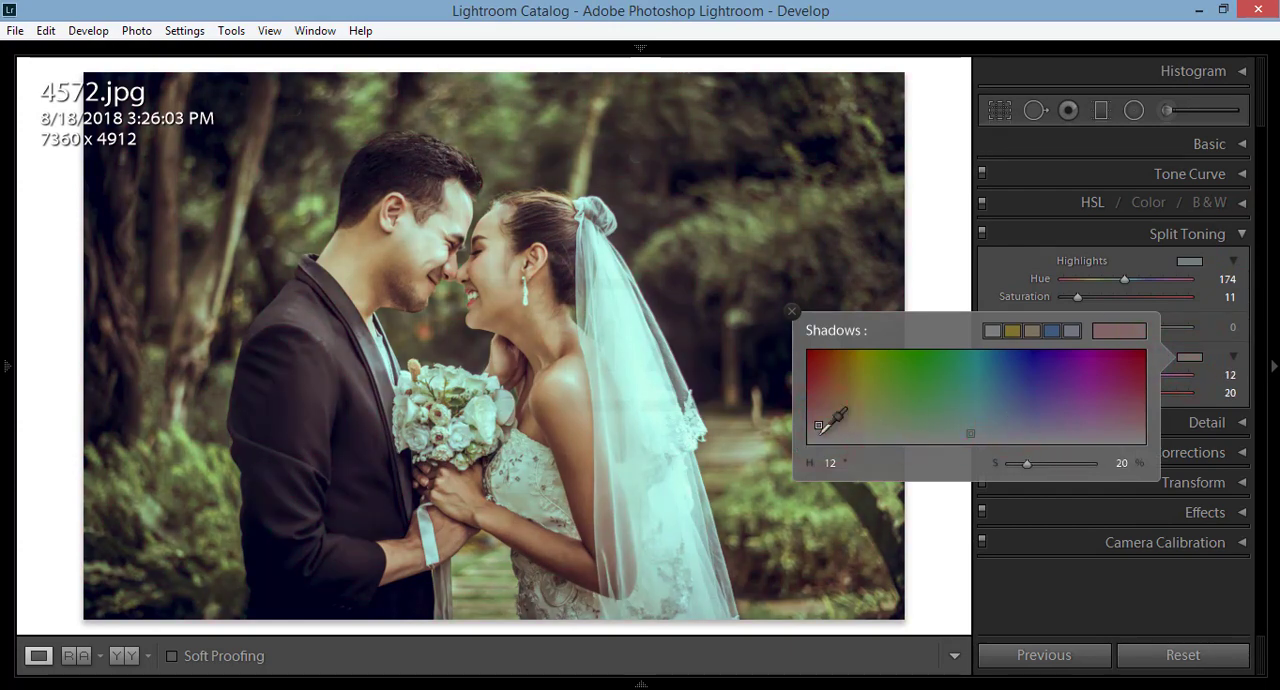
left_click(820, 431)
mouse_move(868, 432)
left_mouse_down()
mouse_move(915, 431)
mouse_move(850, 431)
left_mouse_up()
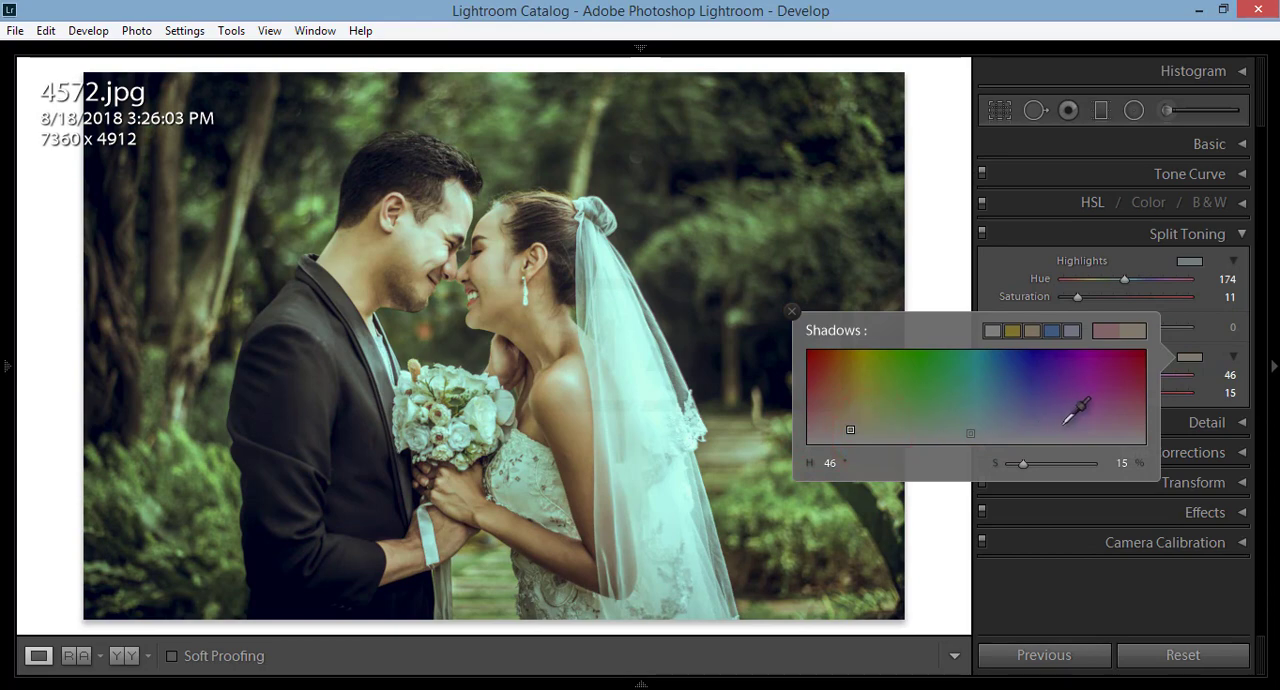
Step: Try the yellow and blue preset shadow colours and a teal tint with Hue 185 and Saturation 25
left_click(1032, 330)
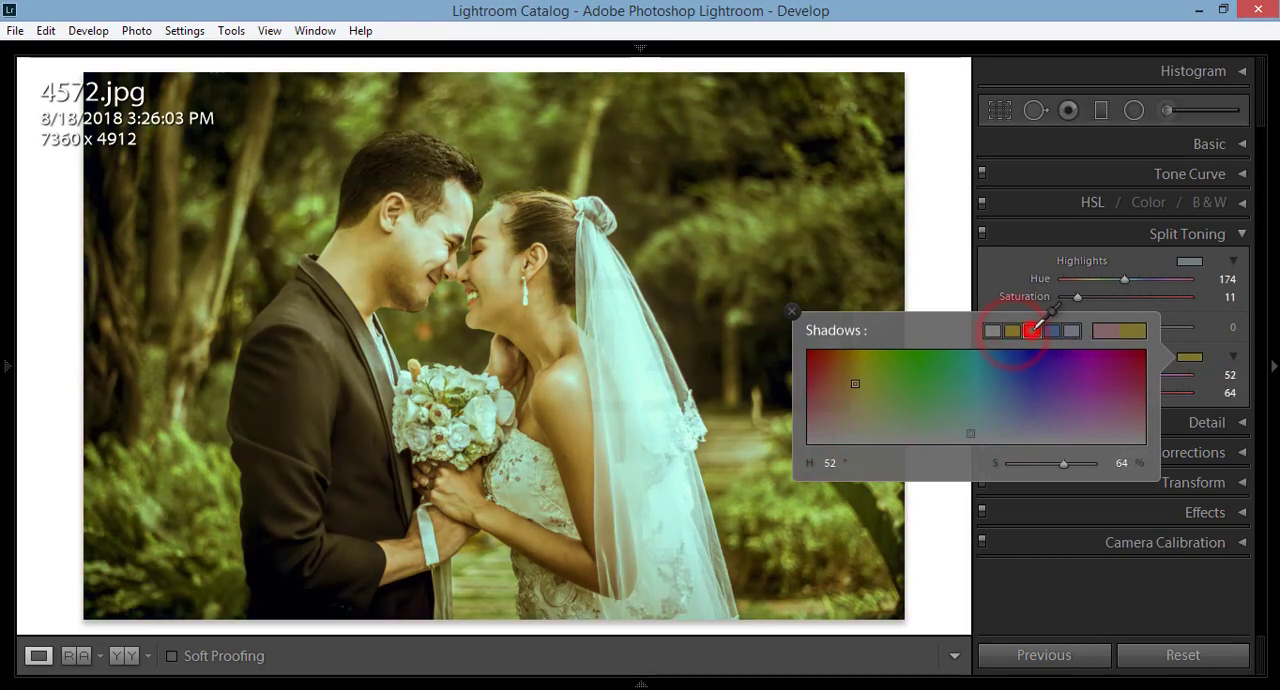
left_click(1071, 329)
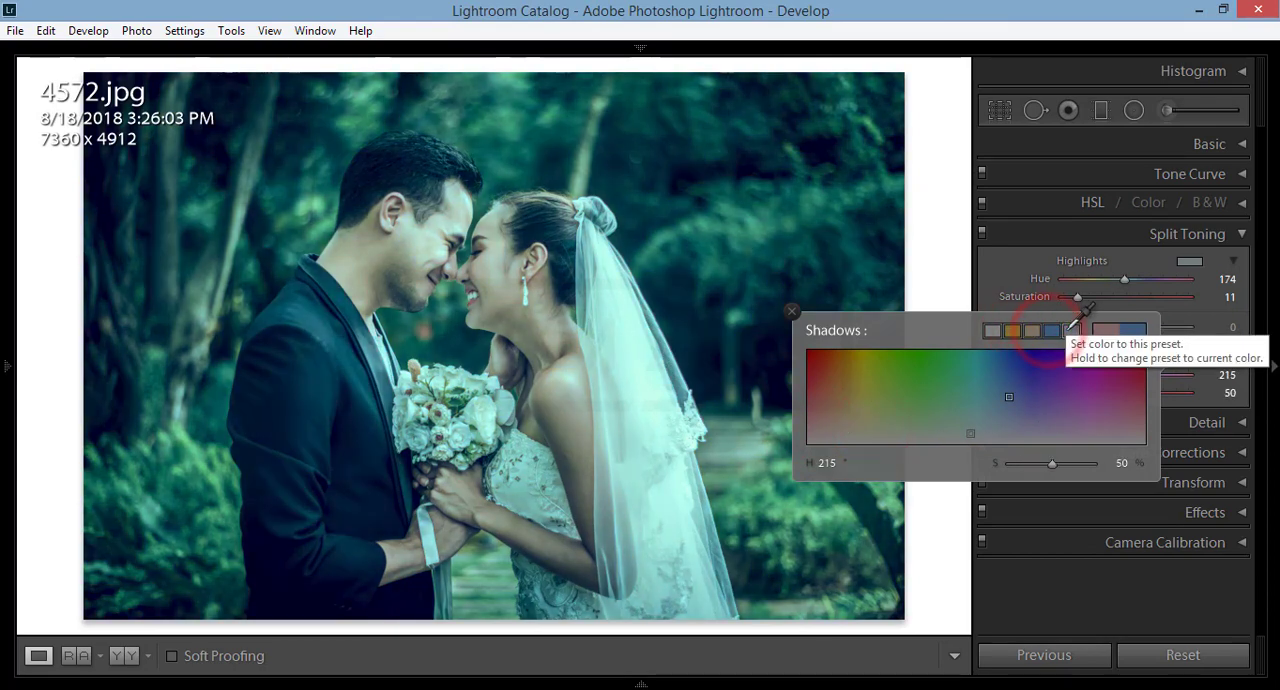
left_click(981, 420)
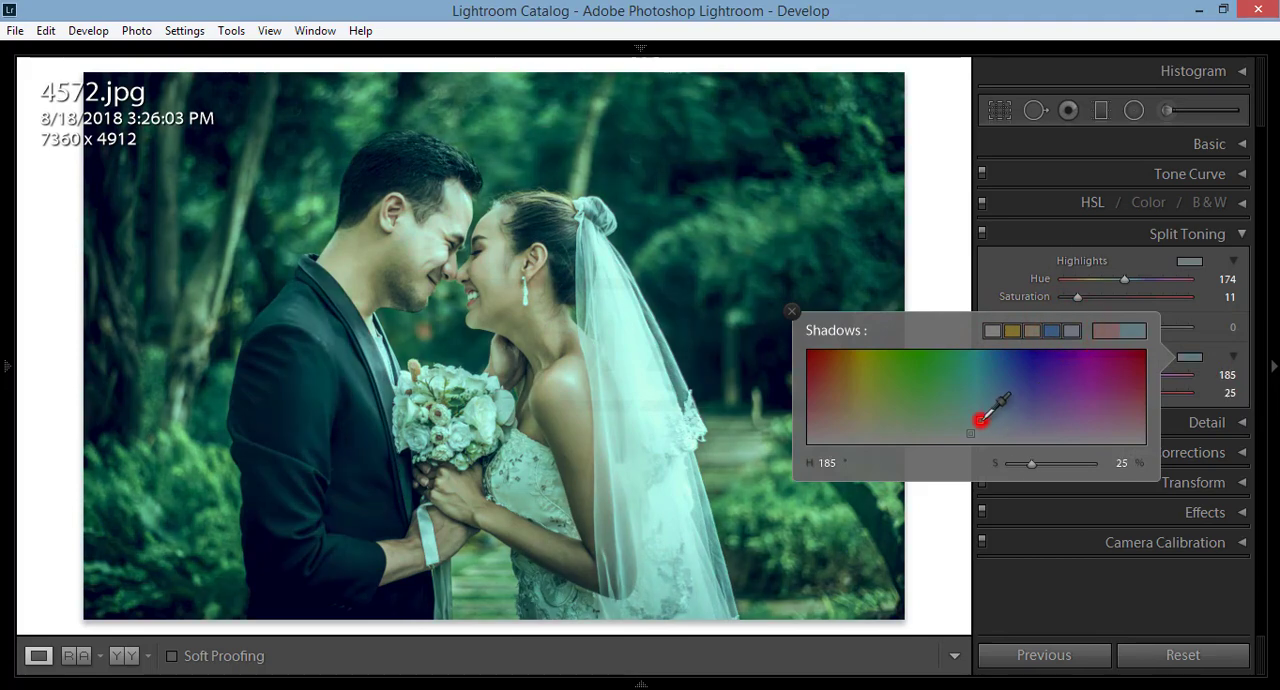
Step: Try faint purple, pink and orange shadow tints, ending on Hue 20 with Saturation 17
left_click(1058, 426)
left_click(1094, 435)
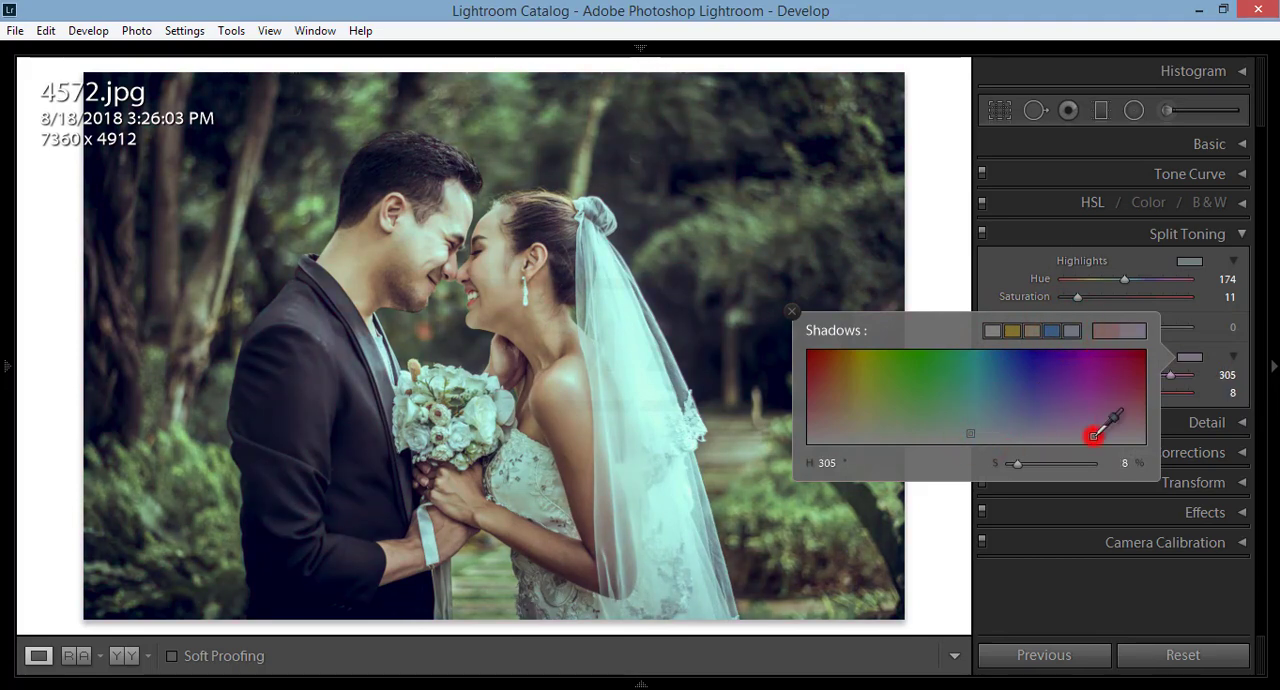
left_click(1028, 419)
left_click(1112, 434)
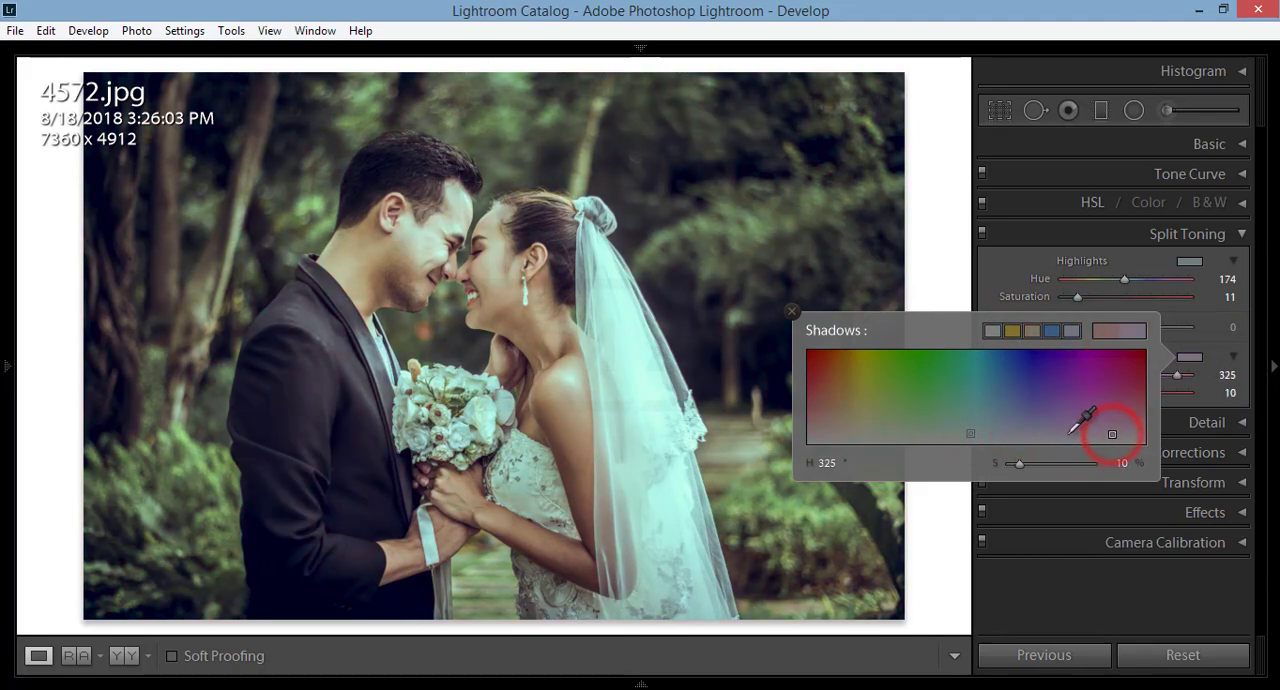
left_click(1066, 434)
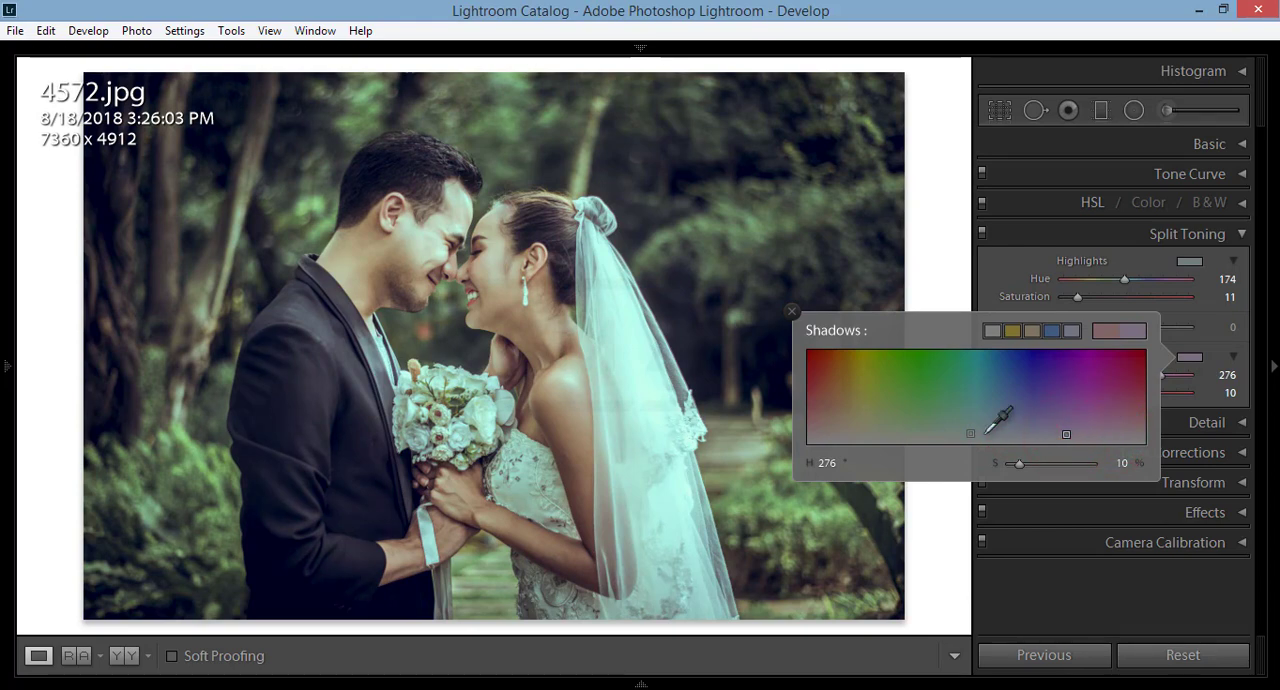
left_click(865, 432)
left_click(826, 428)
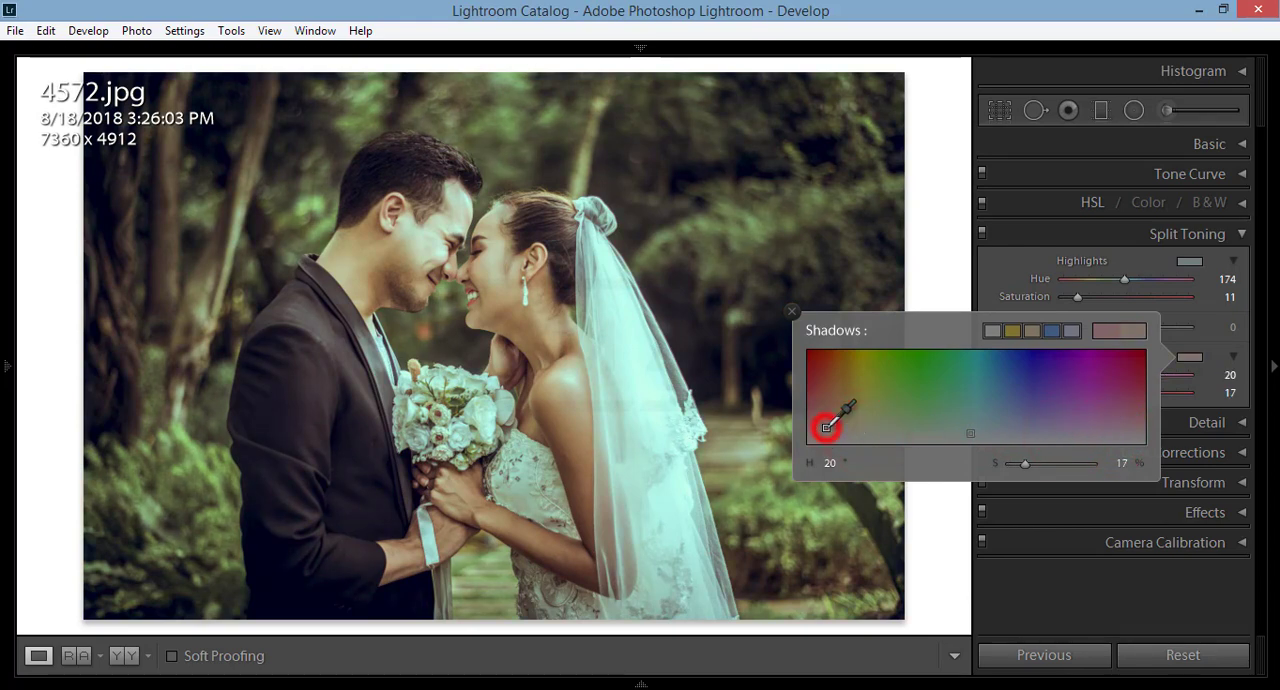
Step: Tint the shadows with Hue 286 and Saturation 10, close the colour picker and collapse the Split Toning section
left_click_drag(898, 428, 1077, 392)
left_click(1212, 330)
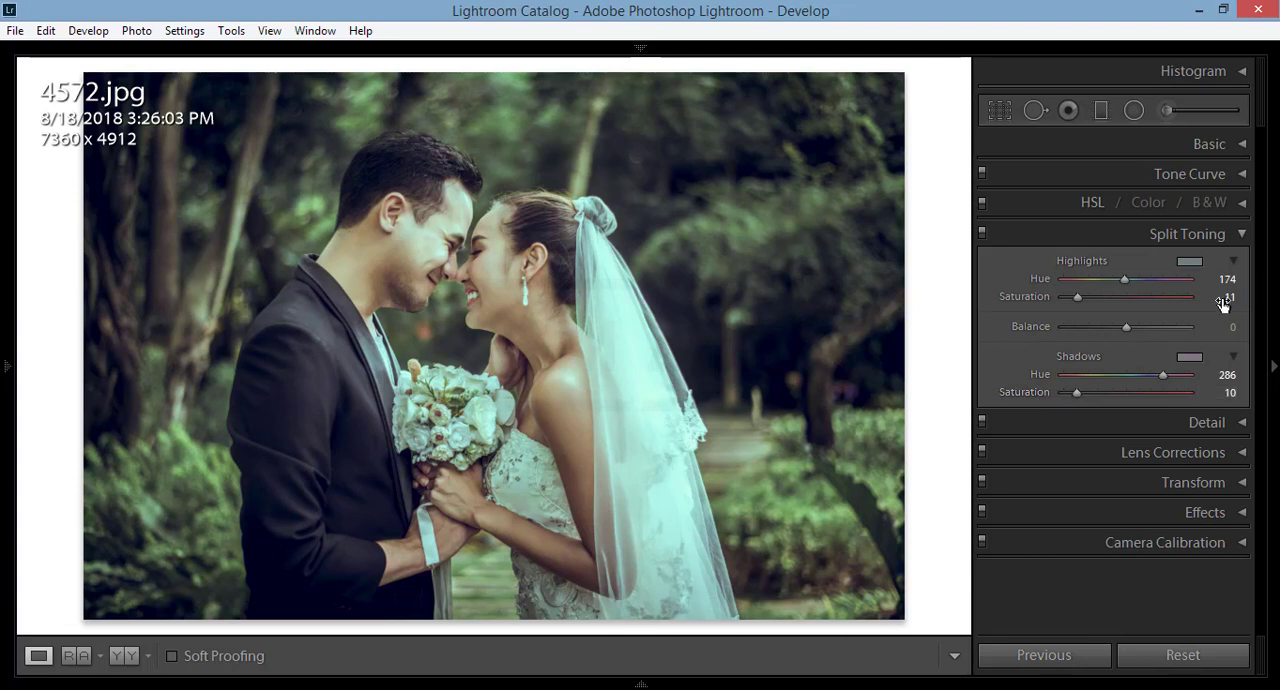
left_click(1245, 236)
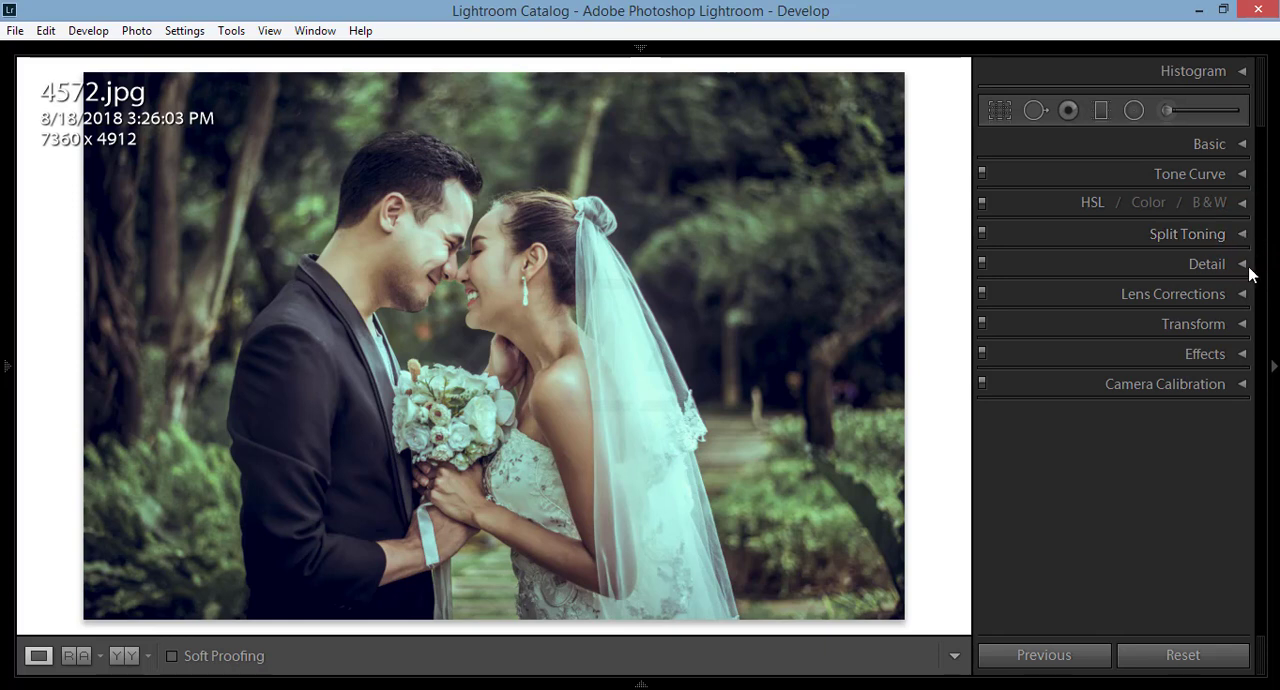
Step: Set the Sharpening Amount to 21 and the Noise Reduction Luminance to 23 in the Detail section
left_click(1245, 265)
left_click_drag(1066, 420, 1080, 421)
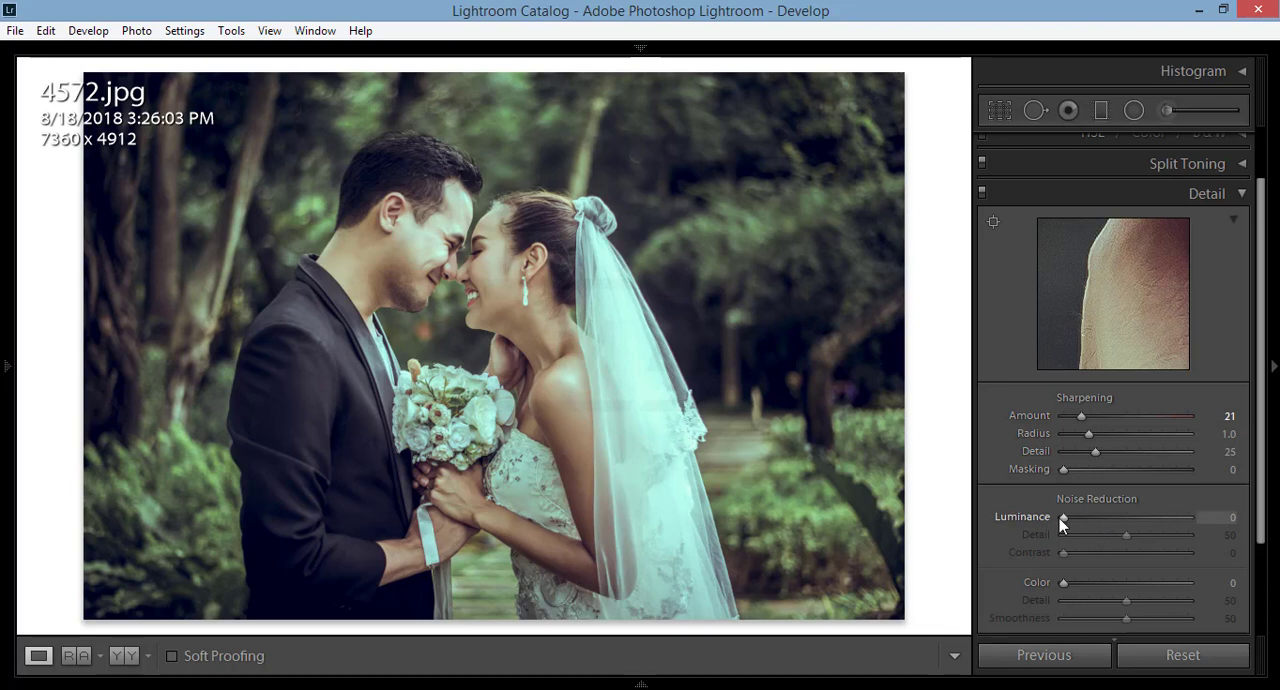
left_click_drag(1063, 517, 1092, 519)
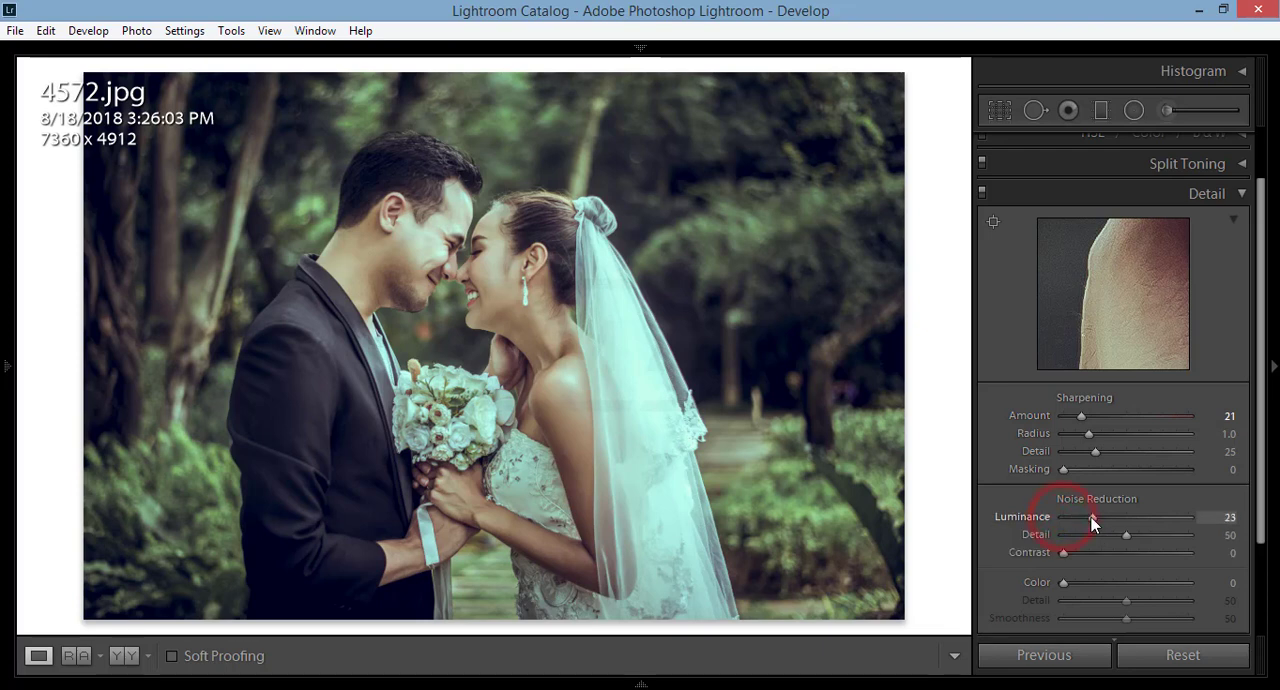
Step: Set the Noise Reduction Luminance to 22 and Color to 11, and collapse the Detail section
left_click_drag(1120, 280, 1115, 287)
left_click(1115, 287)
left_click(1106, 260)
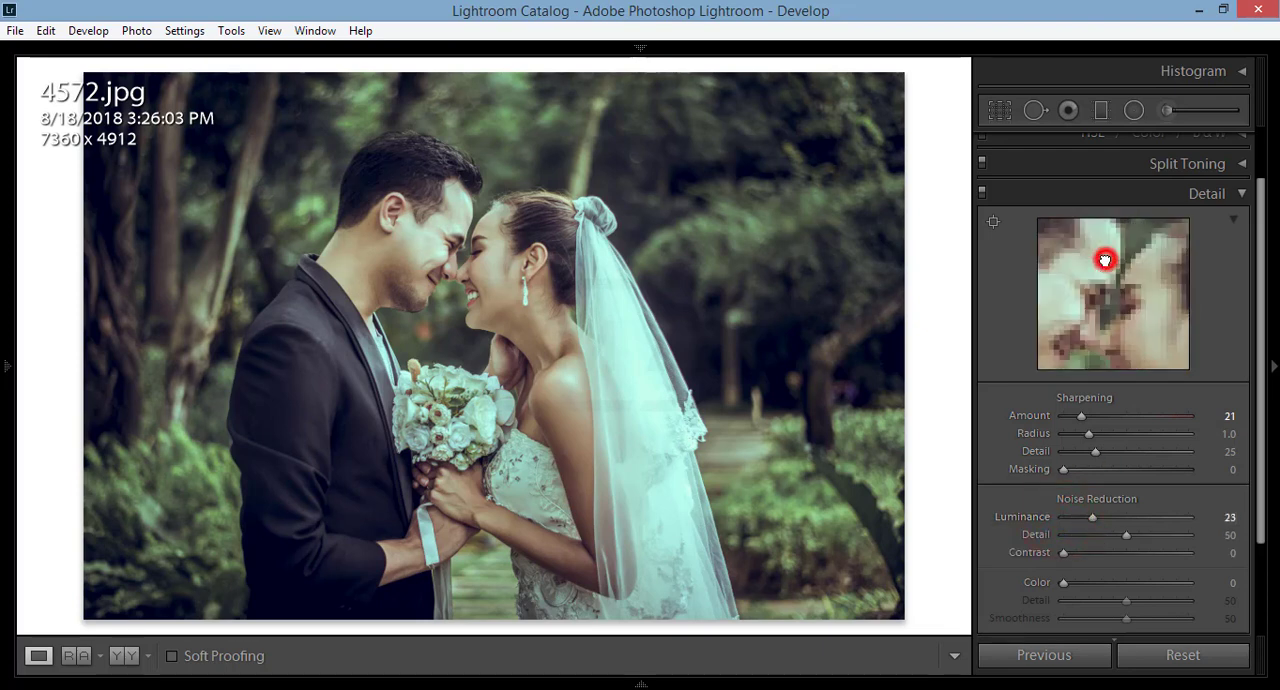
left_click(1134, 296)
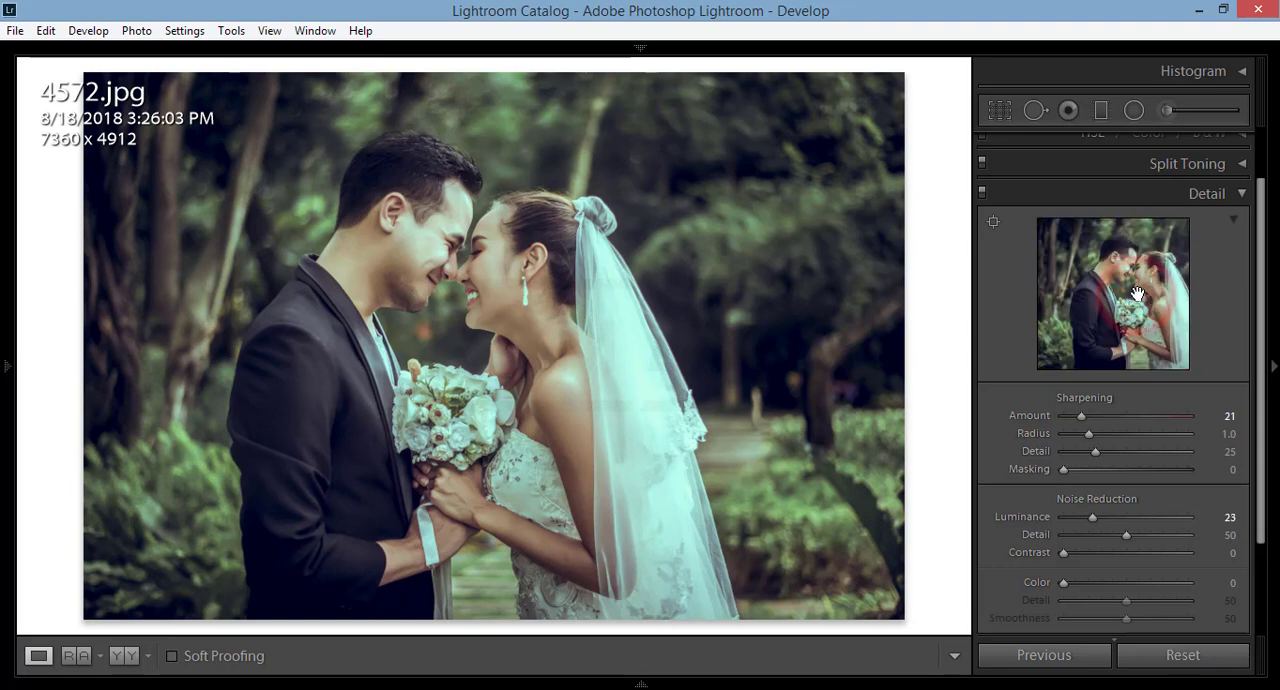
left_click(1141, 293)
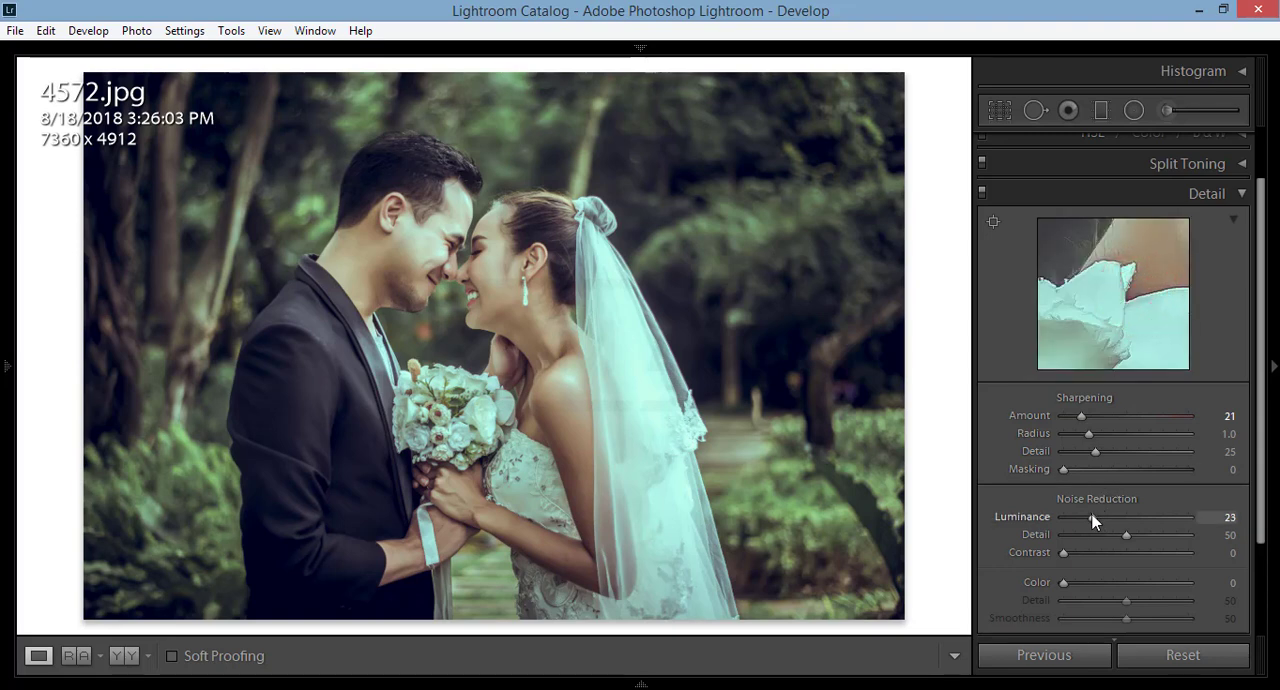
left_click_drag(1084, 516, 1076, 518)
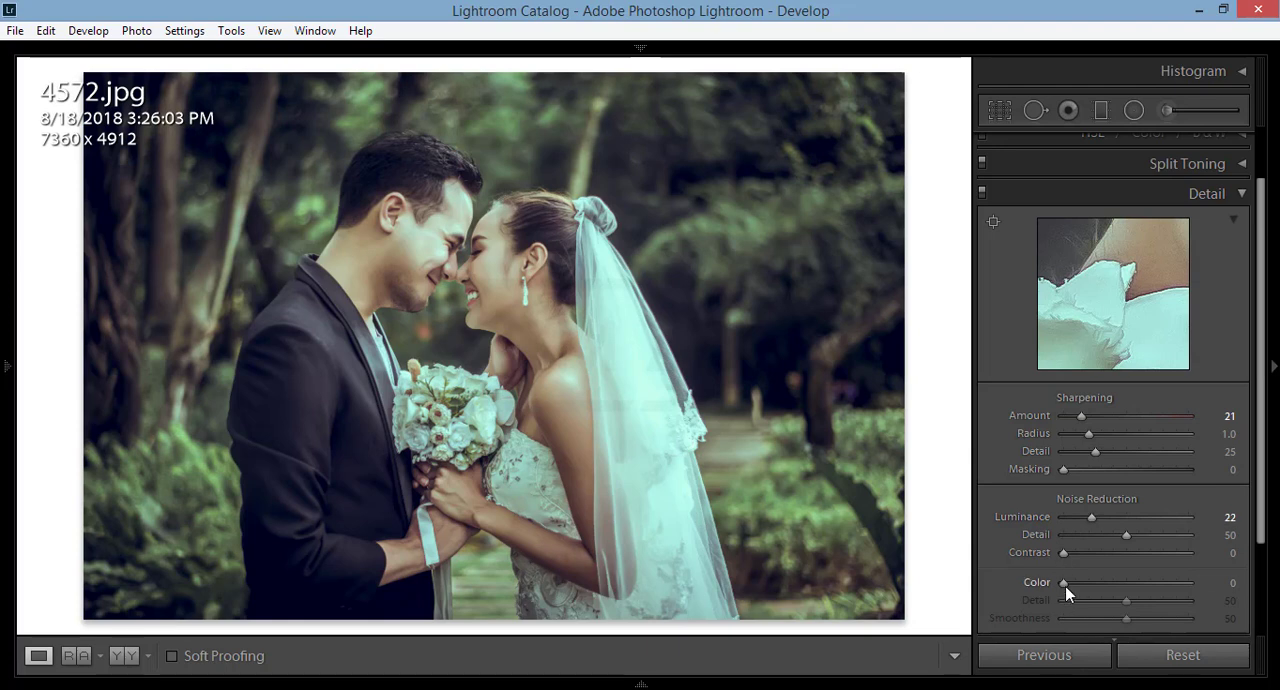
left_click_drag(1065, 586, 1079, 585)
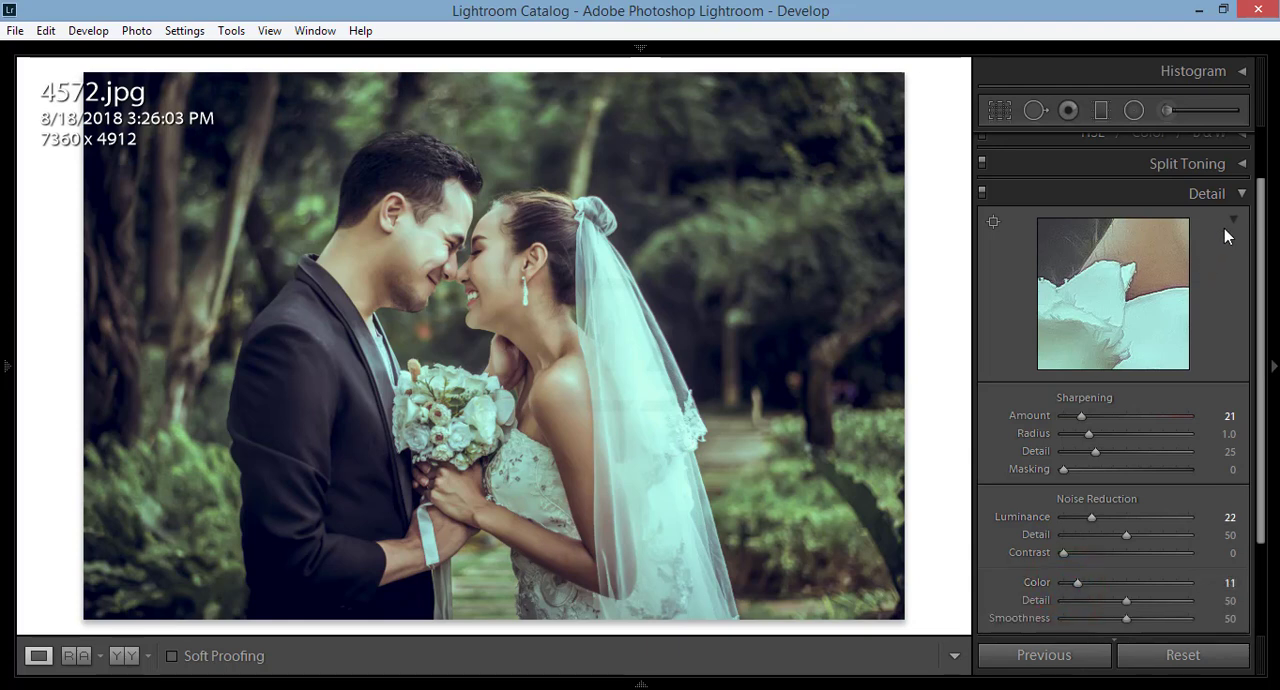
left_click(1242, 193)
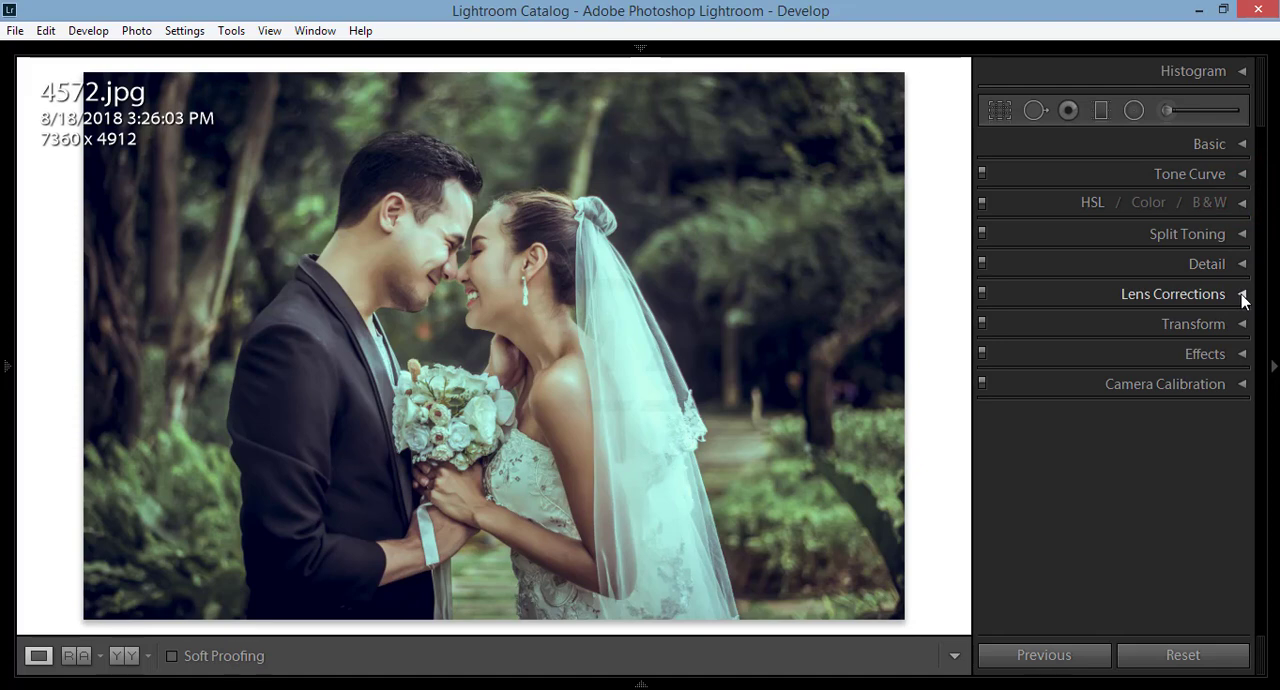
Step: Set Dehaze to +4 and the Post-Crop Vignetting Amount to −7 in the Effects section, and collapse it
left_click(1244, 356)
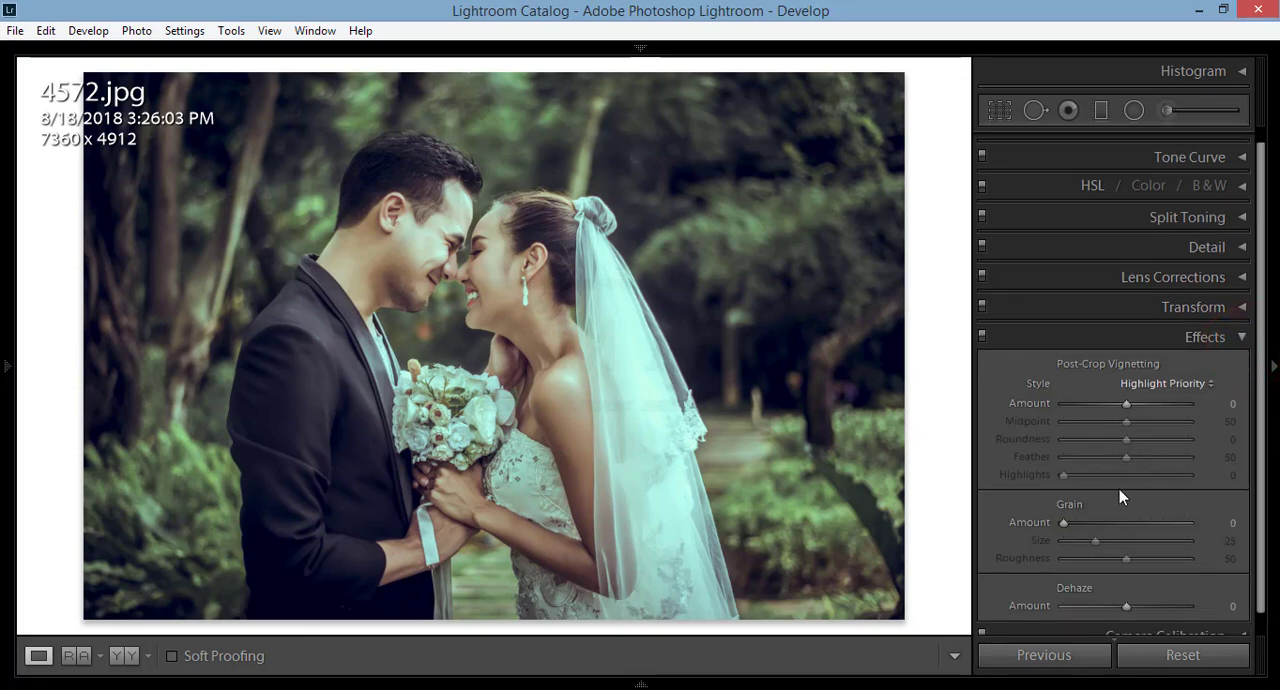
mouse_move(1127, 605)
left_mouse_down()
mouse_move(1161, 606)
mouse_move(1110, 606)
left_mouse_up()
mouse_move(1126, 403)
left_mouse_down()
mouse_move(1115, 404)
mouse_move(1159, 399)
mouse_move(1097, 411)
mouse_move(1122, 411)
left_mouse_up()
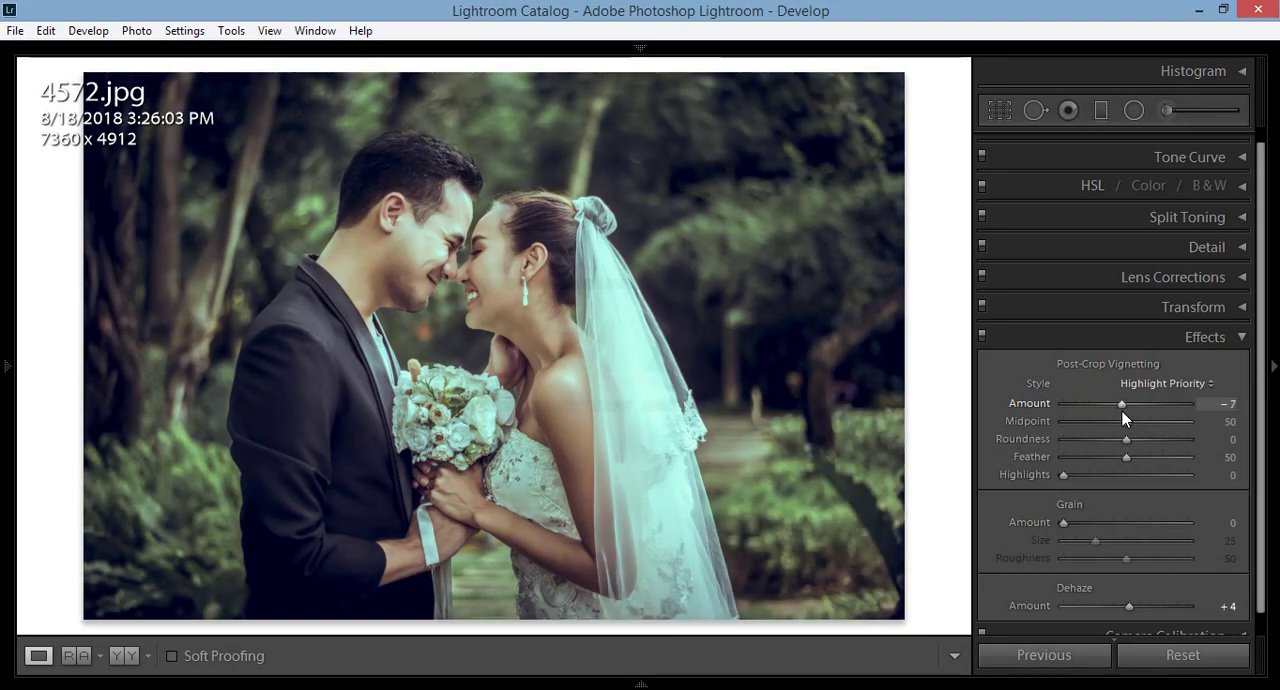
left_click(1243, 337)
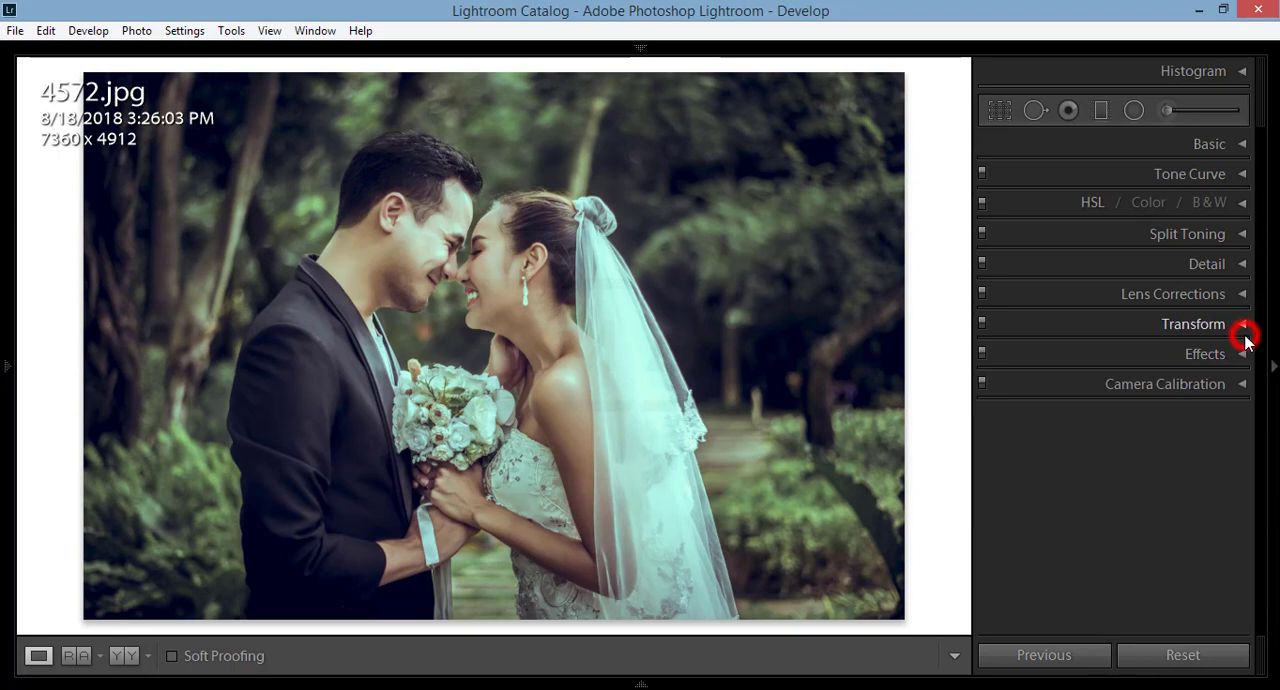
Step: Set the Blue Primary Hue to −57 and Saturation to −45 in the Camera Calibration section
left_click(1242, 385)
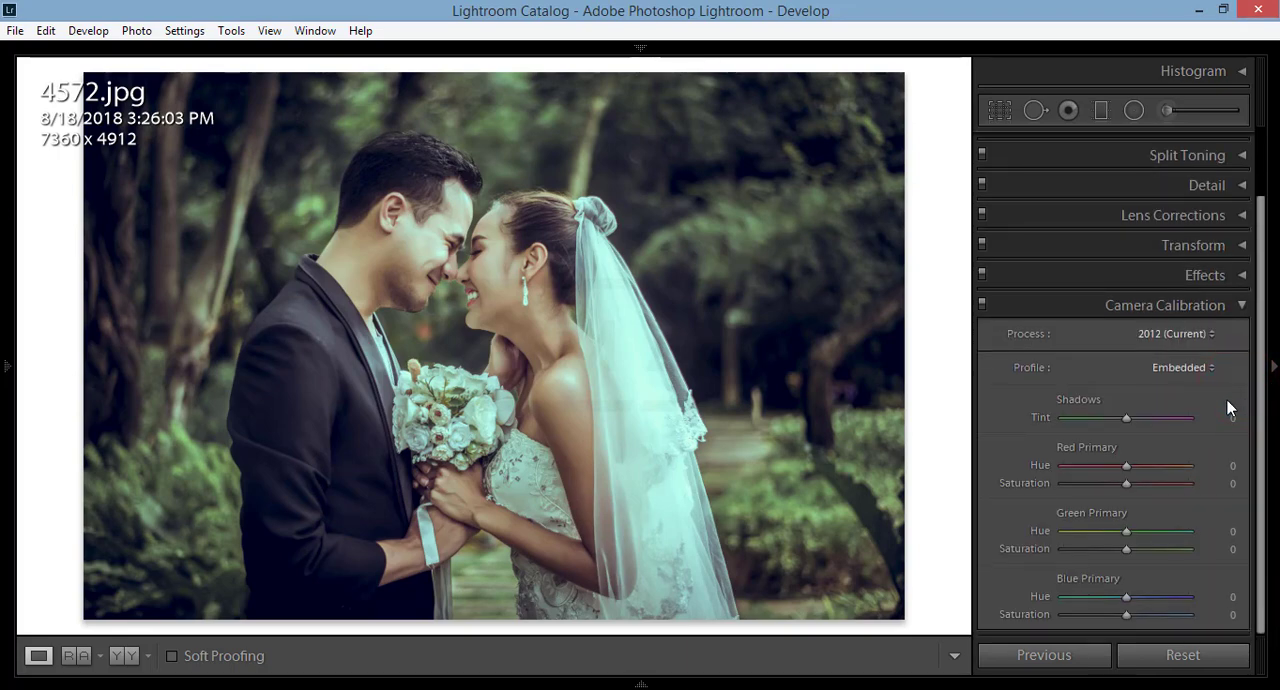
left_click(1079, 596)
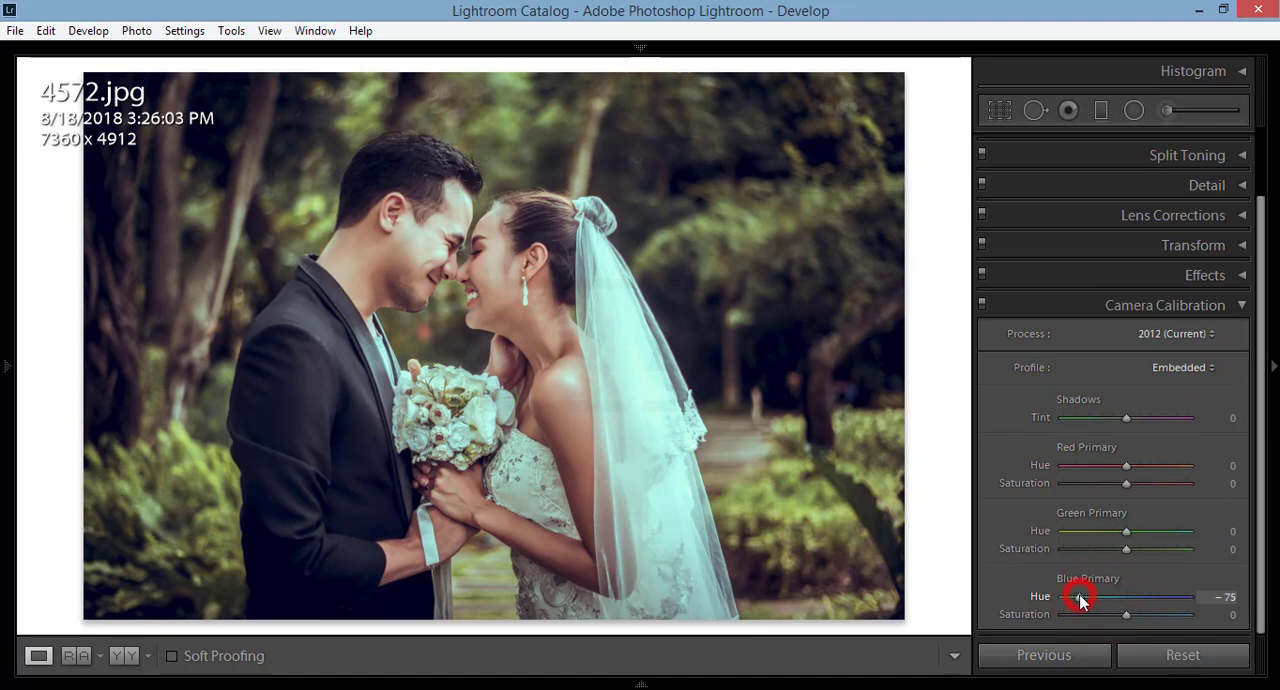
mouse_move(1079, 597)
left_mouse_down()
mouse_move(1055, 596)
mouse_move(1105, 599)
mouse_move(1091, 600)
mouse_move(1112, 615)
mouse_move(1098, 616)
left_mouse_up()
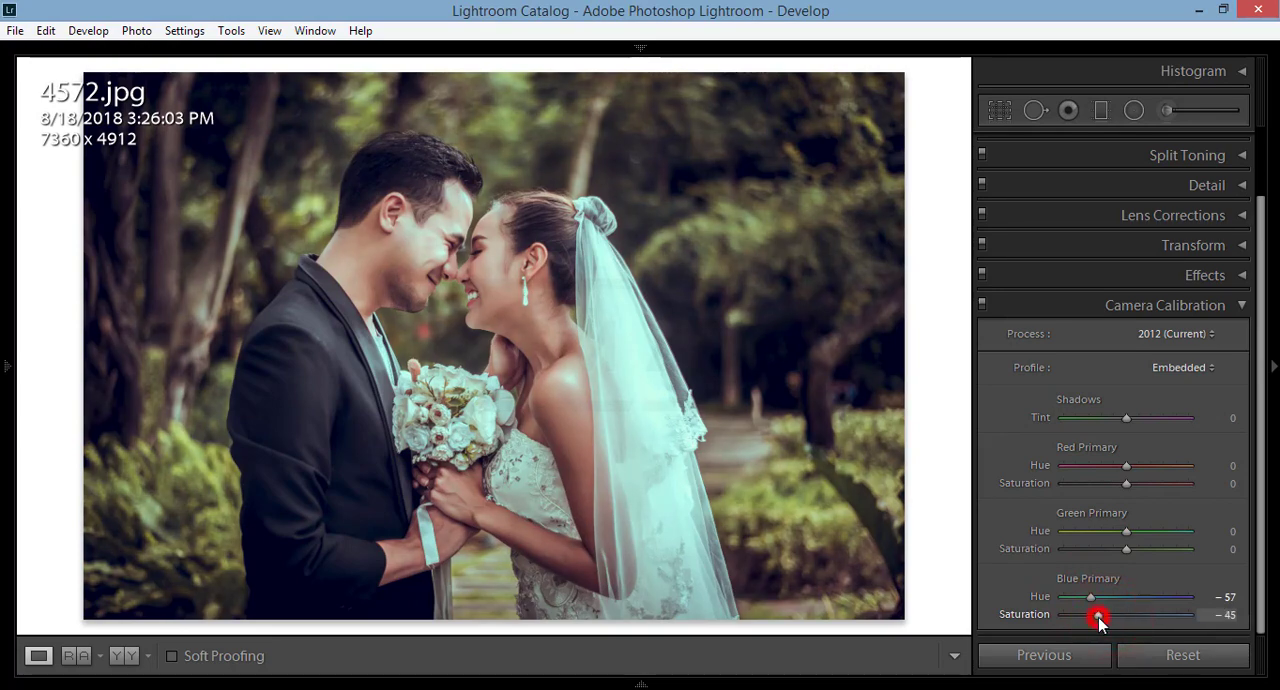
Step: Set the Green Primary Hue to +16 in Camera Calibration
left_click_drag(1127, 531, 1157, 537)
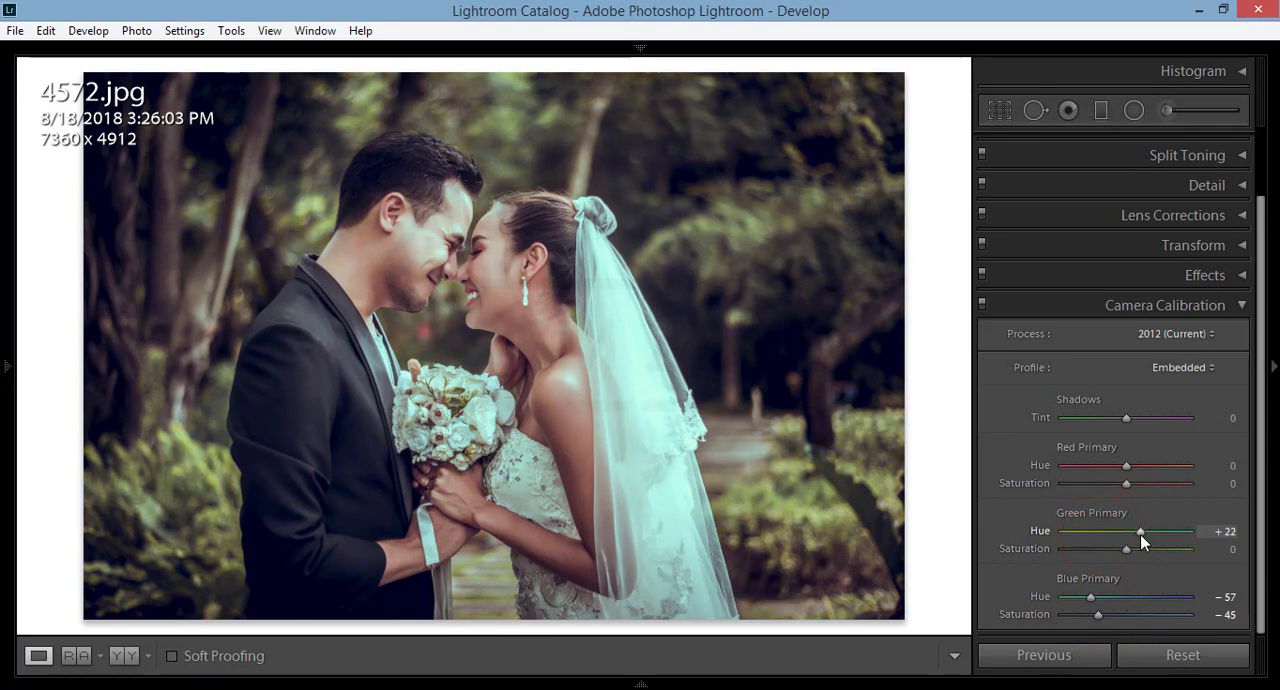
left_click_drag(1140, 534, 1101, 536)
left_click(1137, 533)
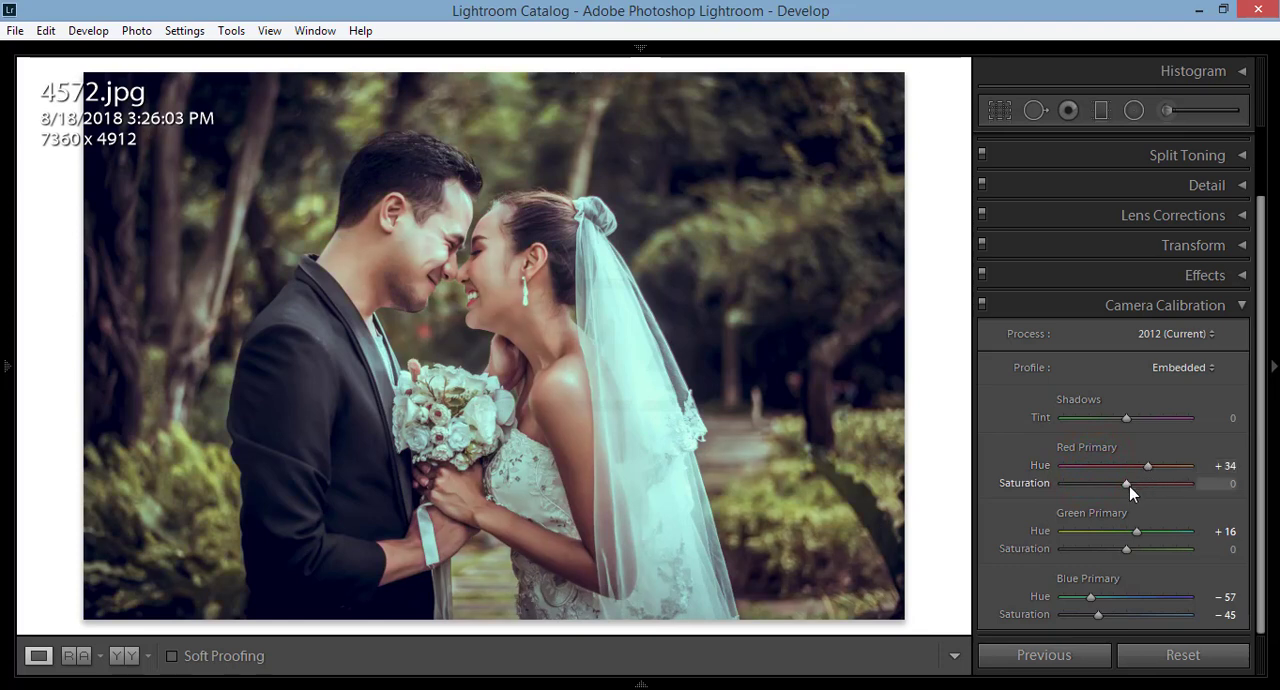
Step: Set the Red Primary Hue to +34 and Saturation to −19, and collapse the Camera Calibration section
left_click_drag(1103, 485, 1113, 484)
scroll(1233, 418, "up", 2)
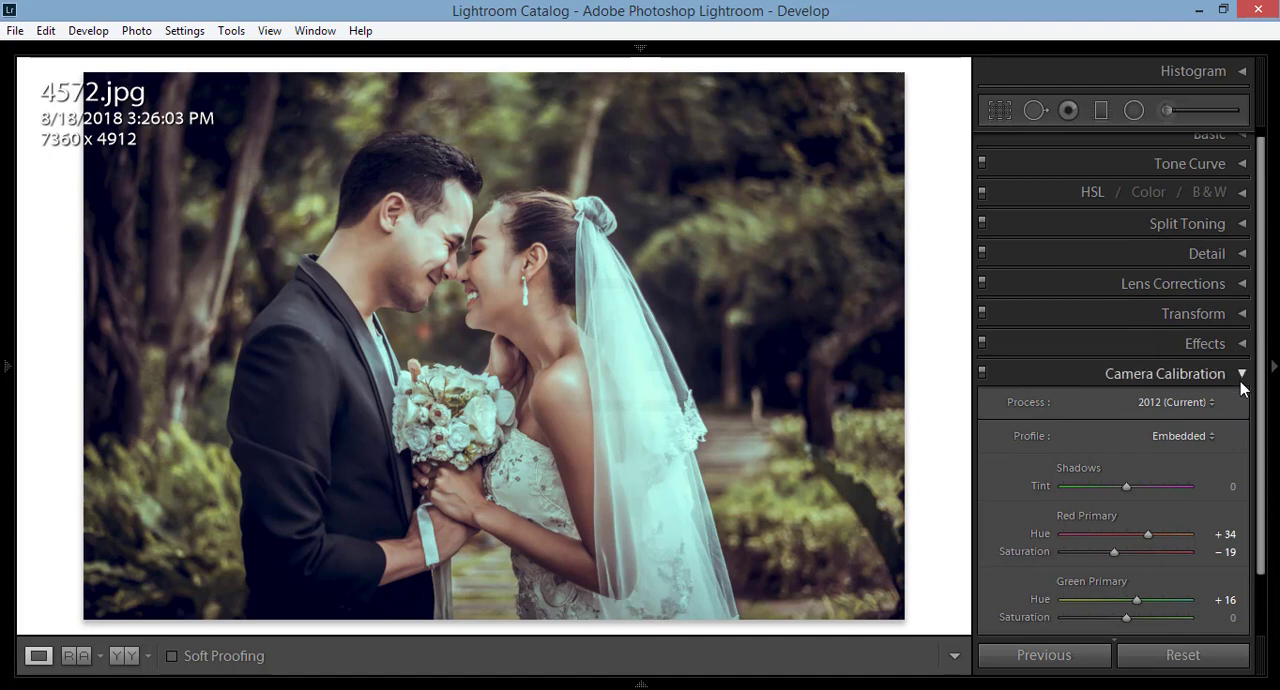
left_click(1240, 375)
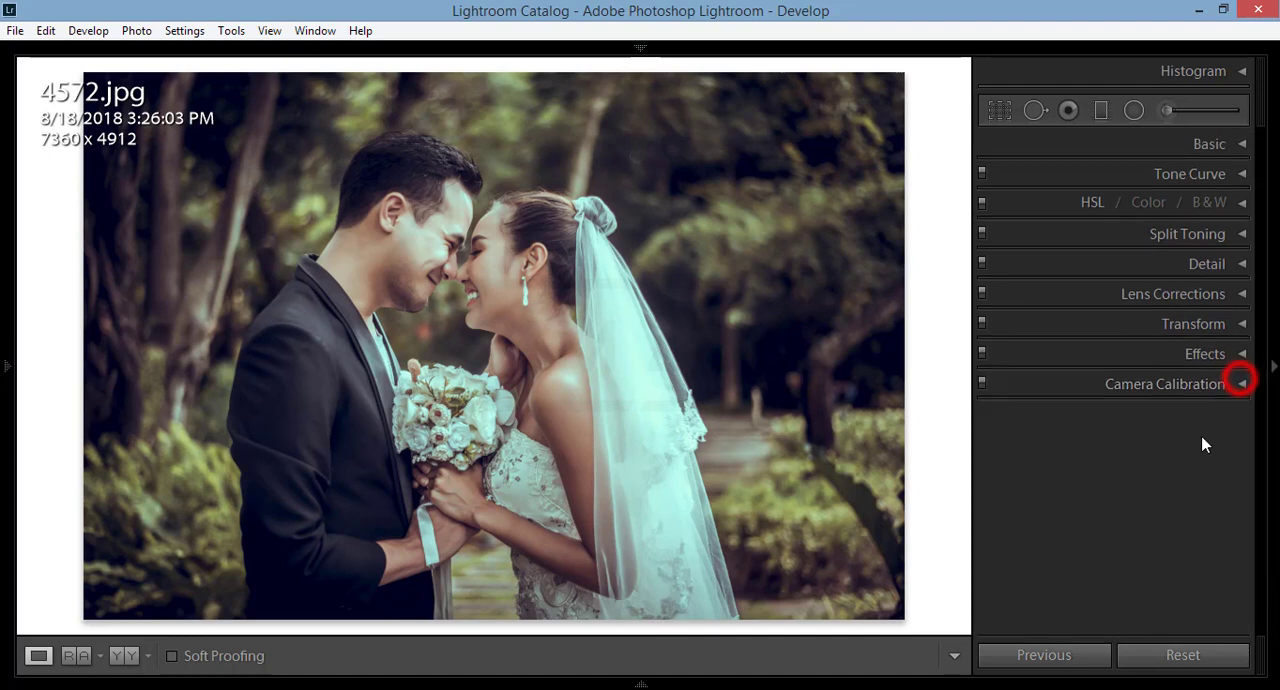
Step: Shape the RGB tone curve with shadow, midtone and highlight points, shifting the black point slightly inward and lifting the highlights a little
left_click(1242, 175)
left_click(1175, 374)
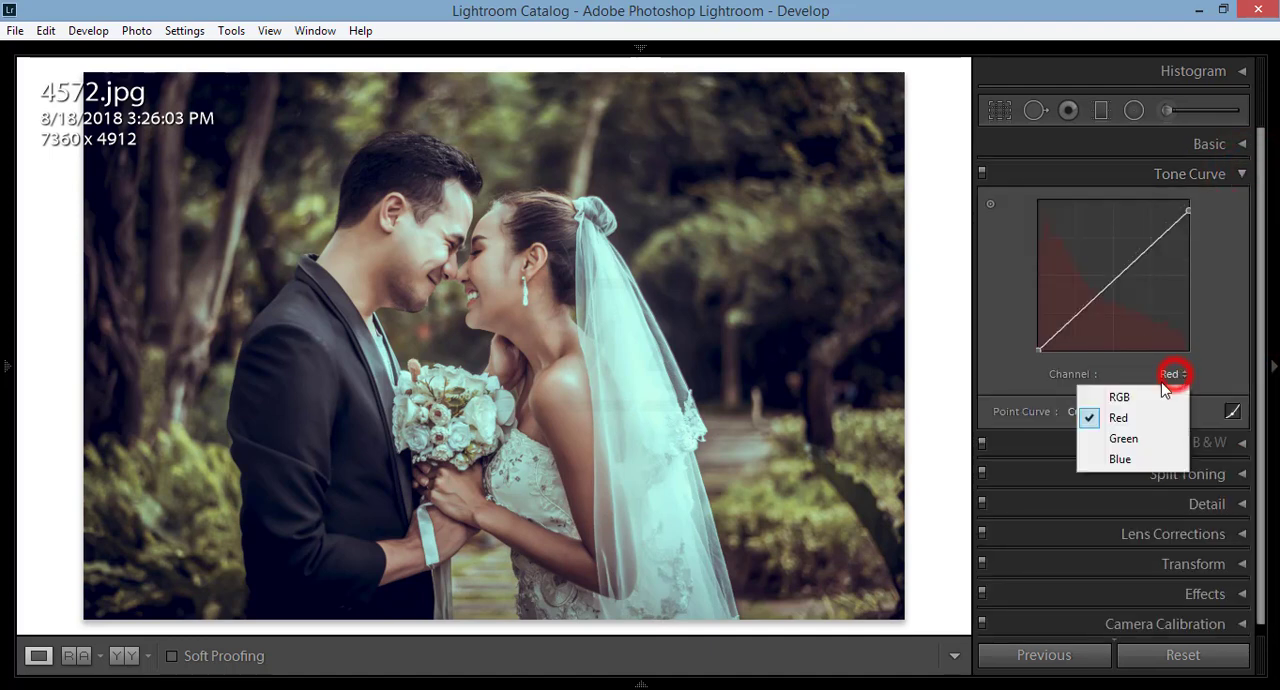
left_click(1148, 392)
left_click(1093, 297)
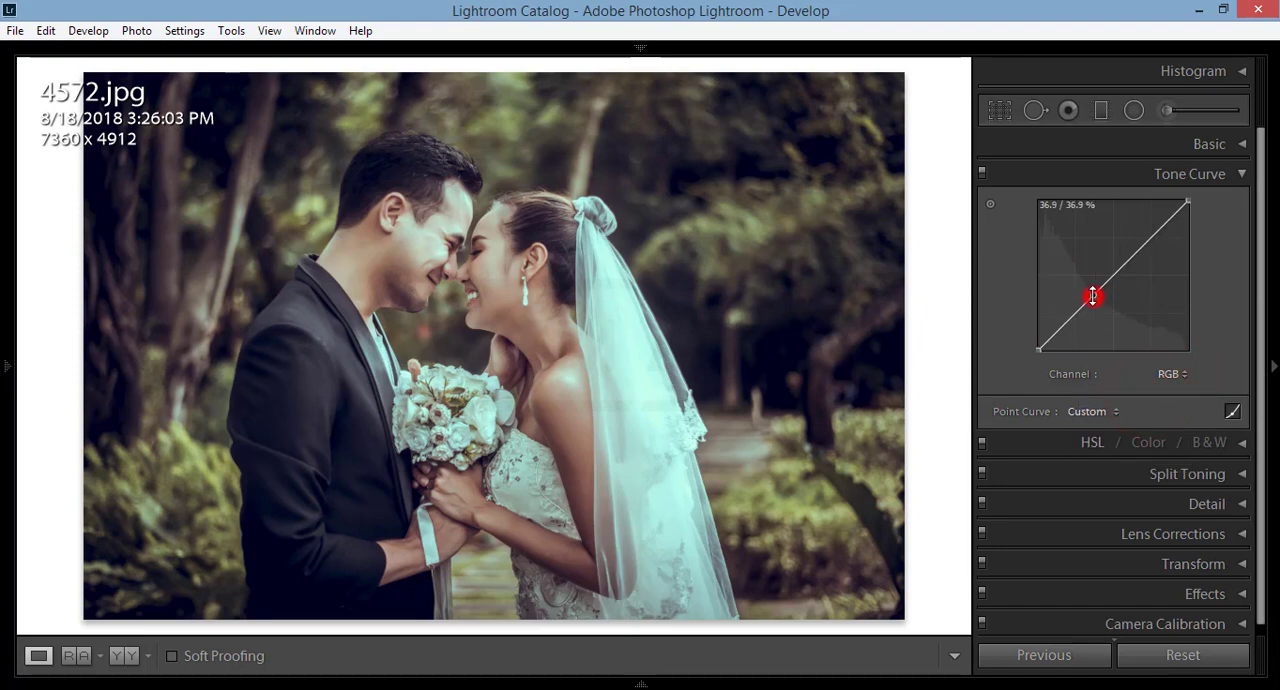
mouse_move(1038, 350)
left_mouse_down()
mouse_move(1061, 330)
mouse_move(1041, 350)
left_mouse_up()
left_click_drag(1159, 236, 1156, 230)
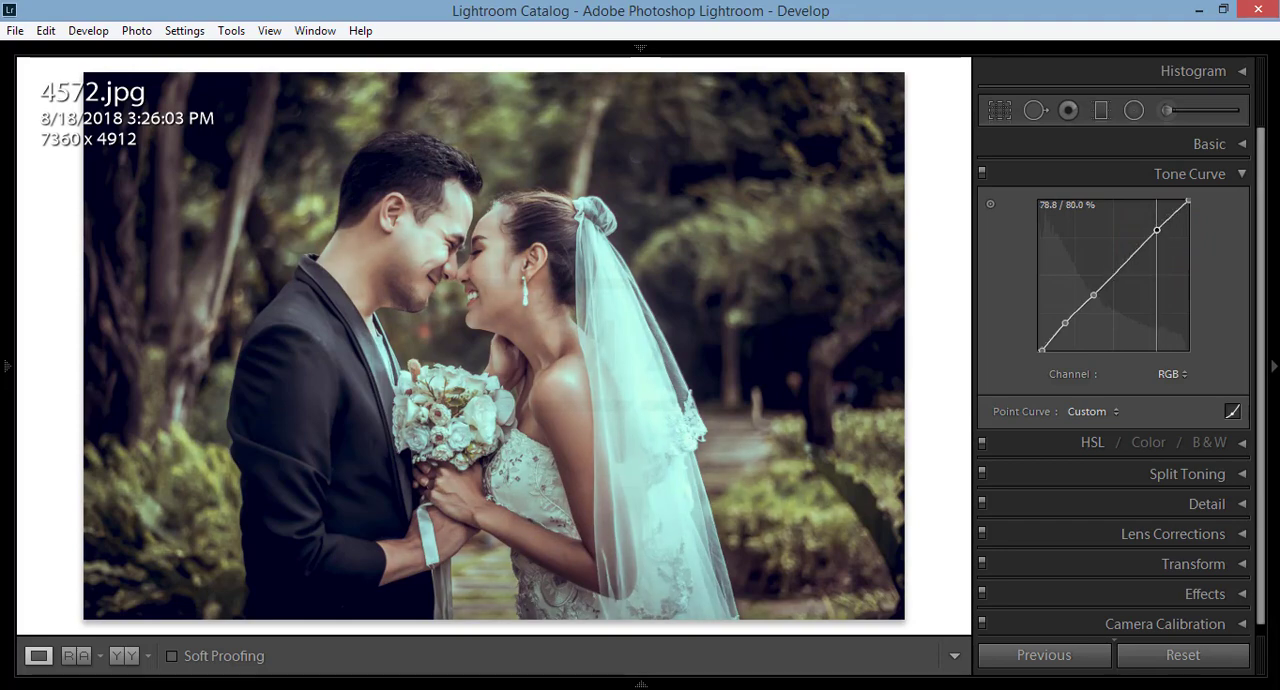
Step: Try a different Green Primary Saturation in Camera Calibration and return it to 0
left_click(1241, 174)
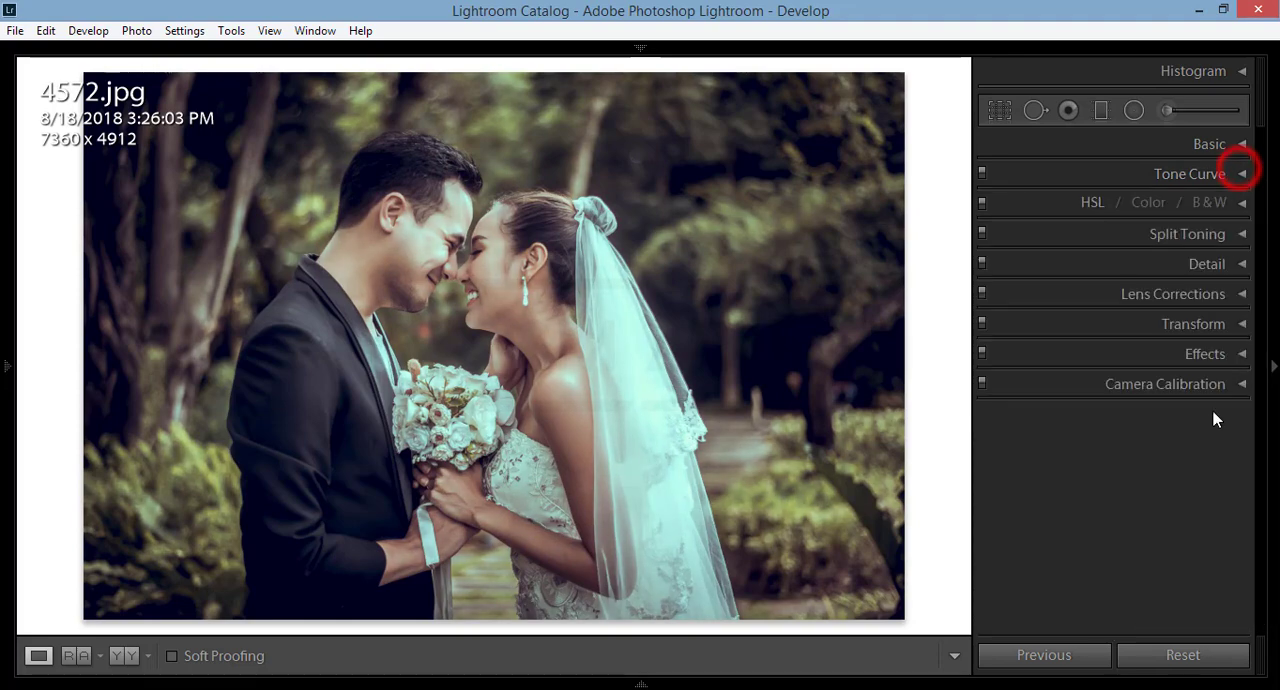
left_click(1241, 380)
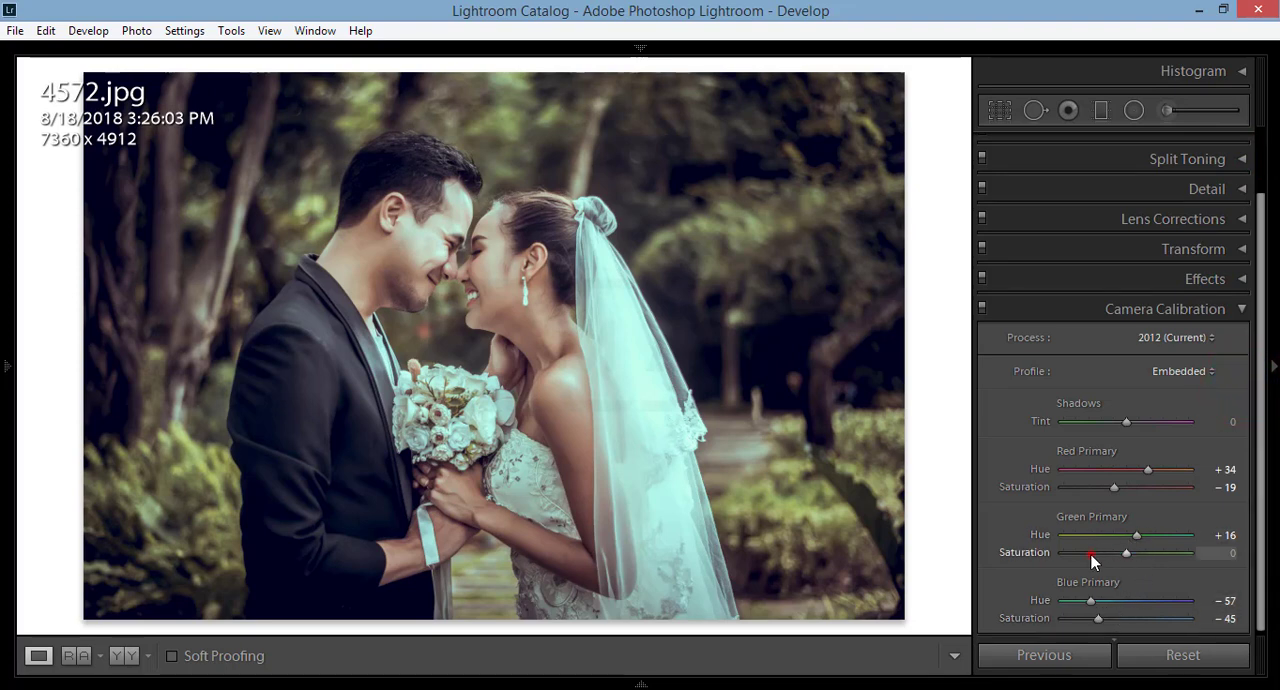
left_click_drag(1090, 552, 1125, 560)
left_click_drag(1132, 554, 1130, 556)
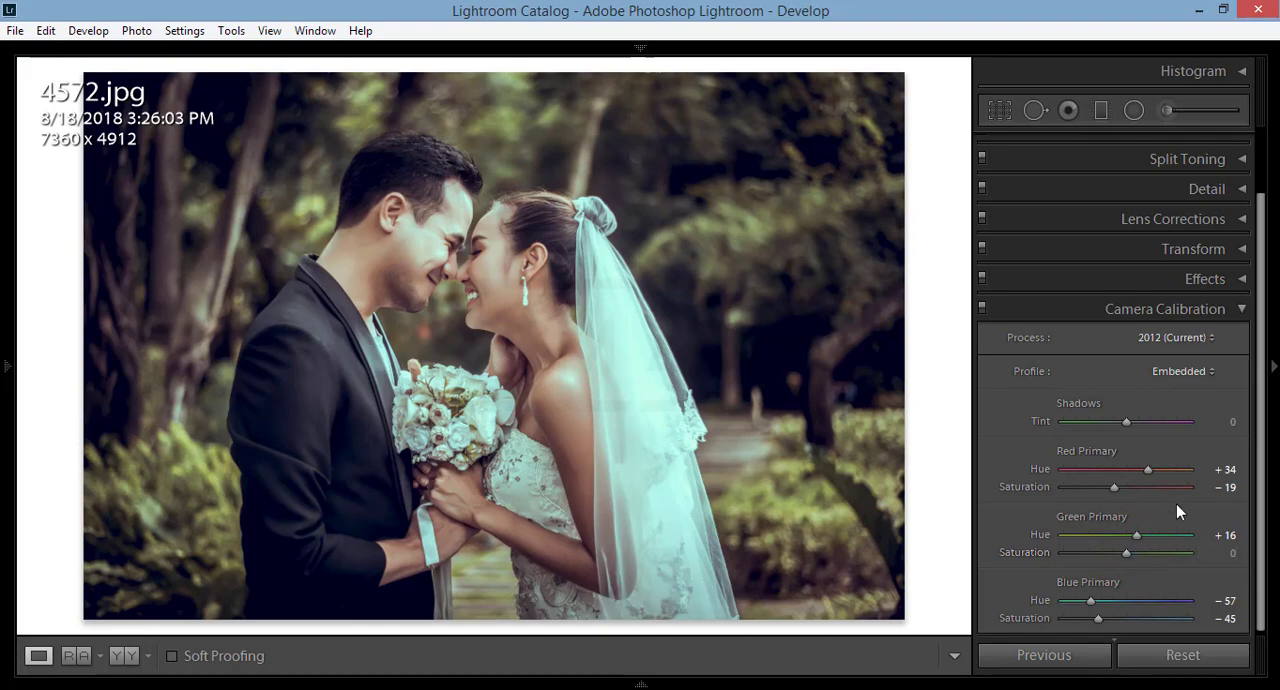
left_click(1241, 310)
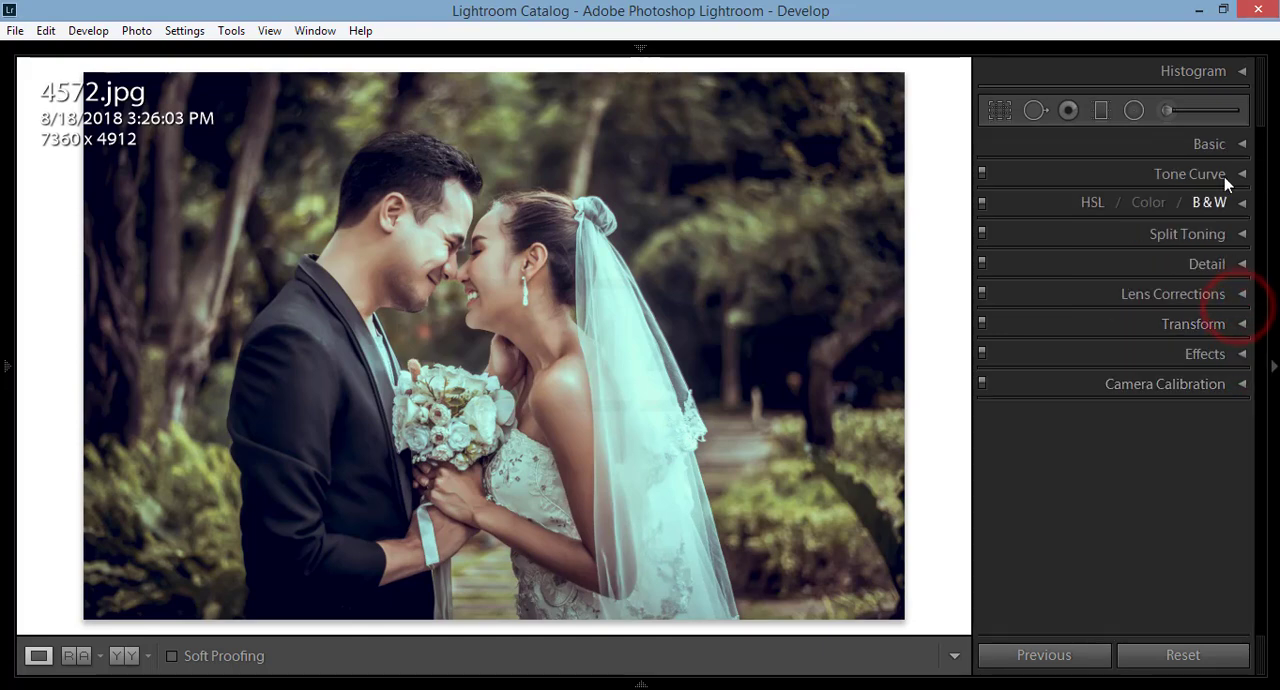
Step: Lower the Highlights to −84 in the Basic adjustments and collapse that section
left_click(1241, 144)
left_click(1078, 345)
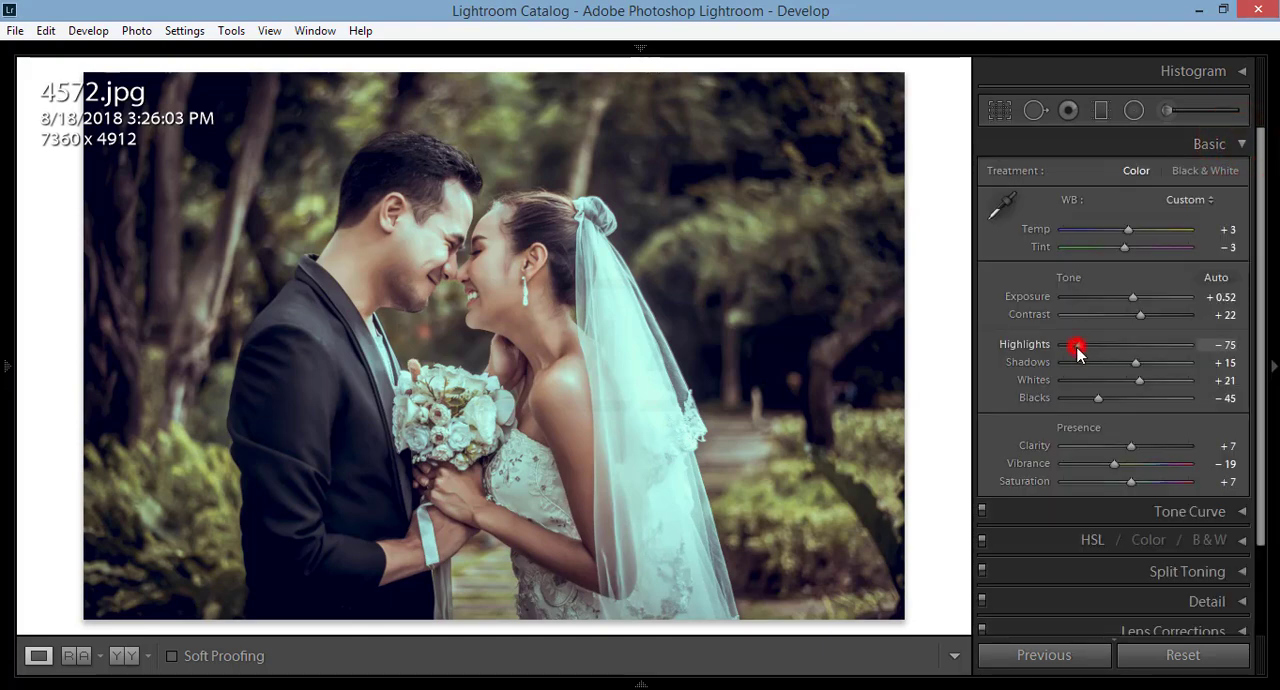
left_click_drag(1069, 350, 1071, 350)
left_click(1130, 230)
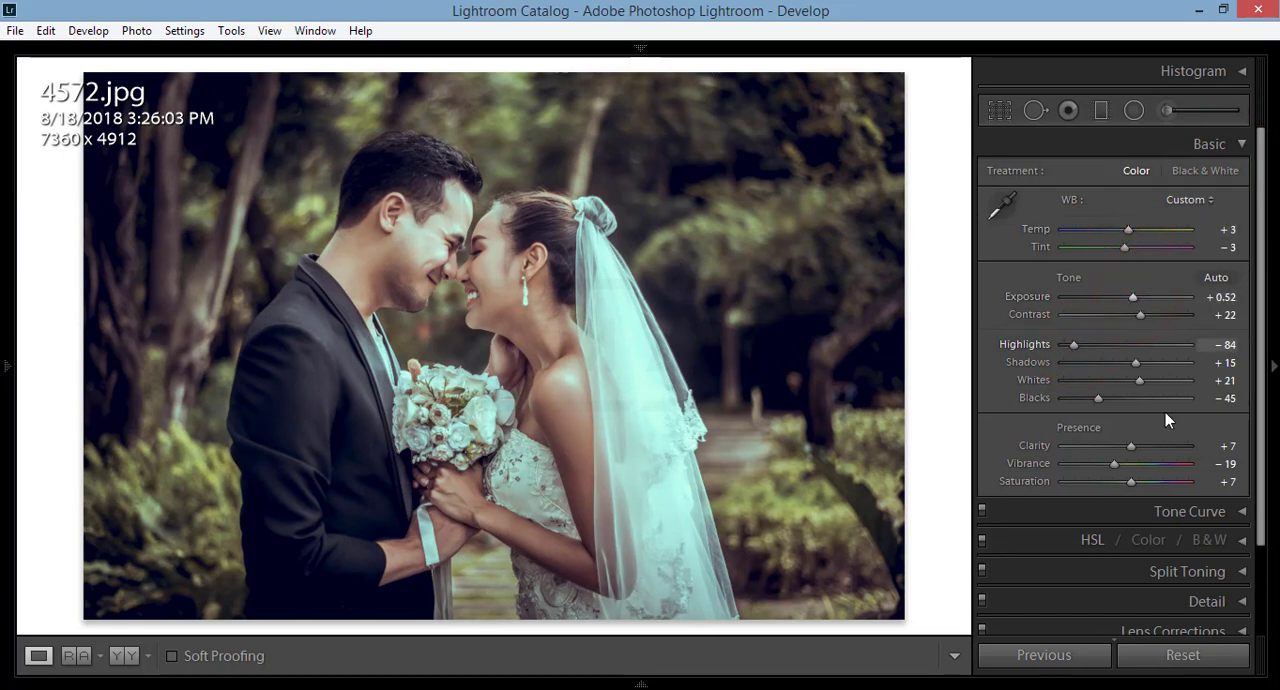
left_click(1240, 144)
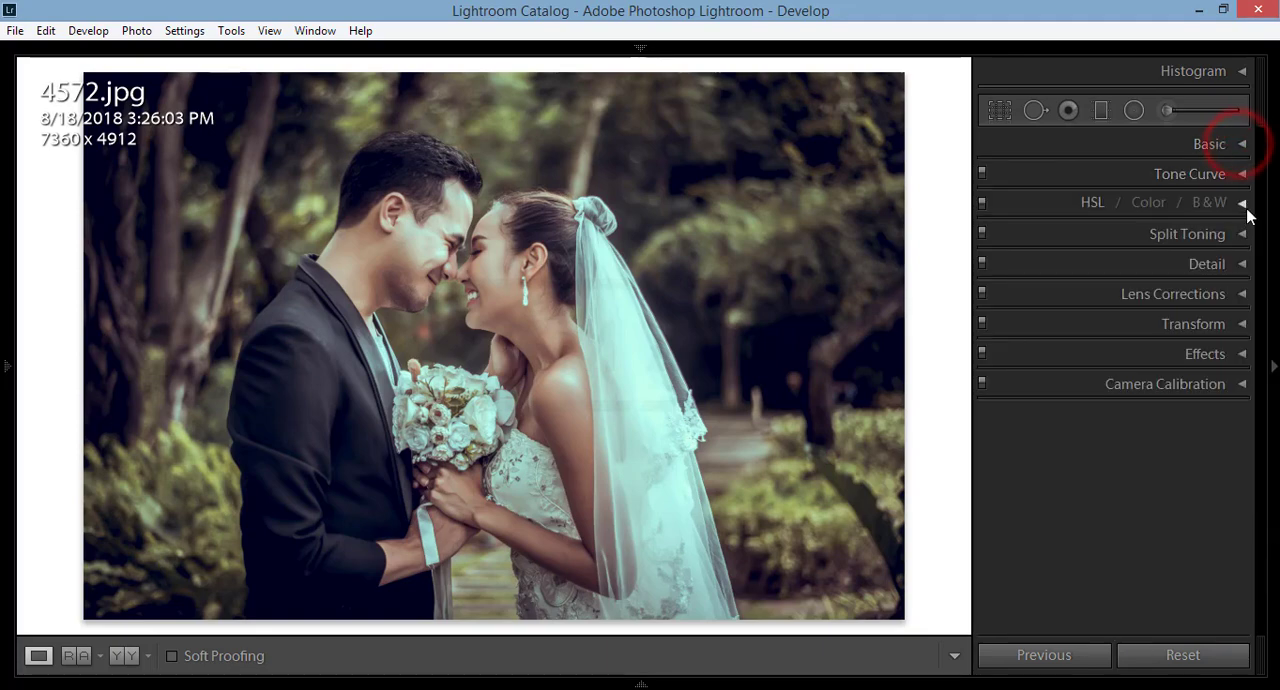
Step: Set the HSL Red Saturation to +64 and the Red Luminance to −10
left_click(1243, 203)
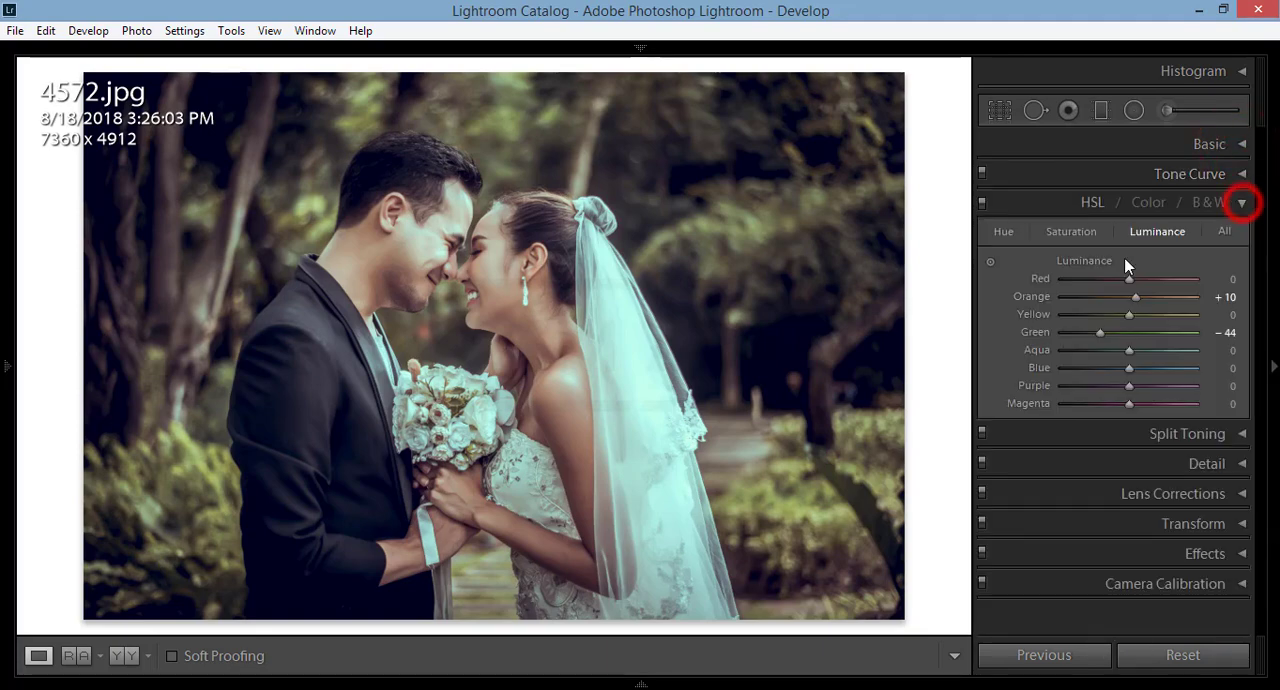
left_click(1085, 230)
left_click(1166, 280)
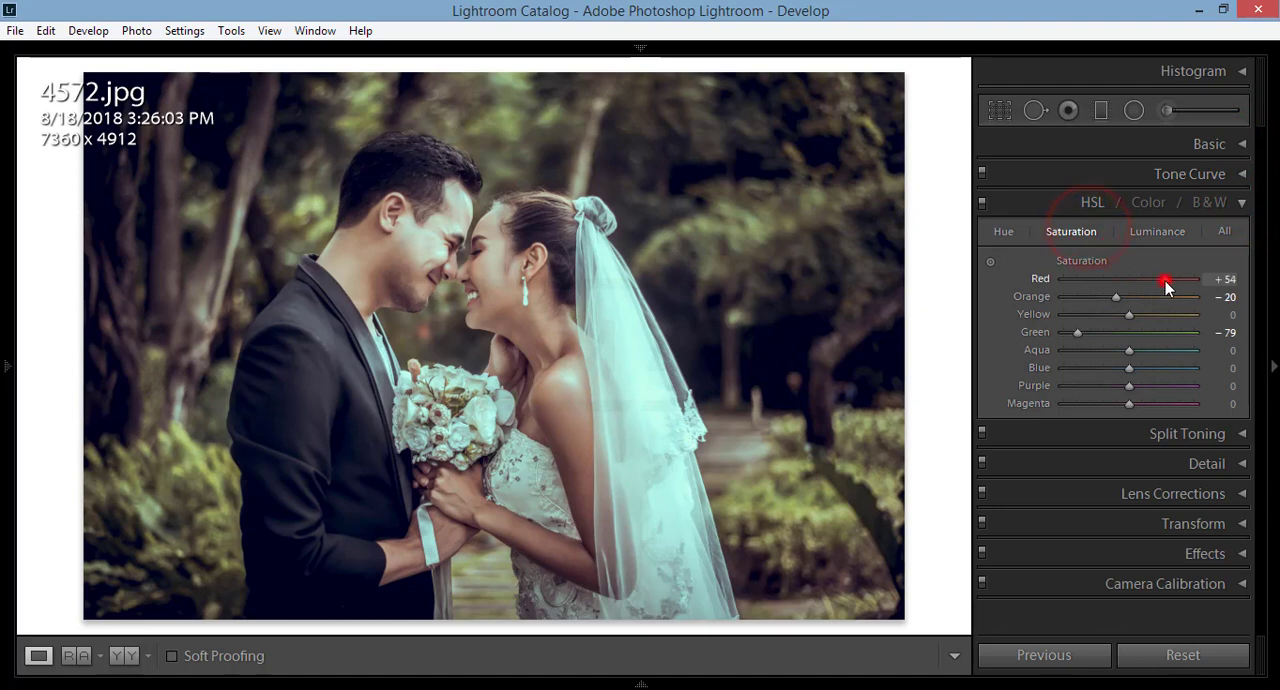
left_click_drag(1165, 281, 1171, 280)
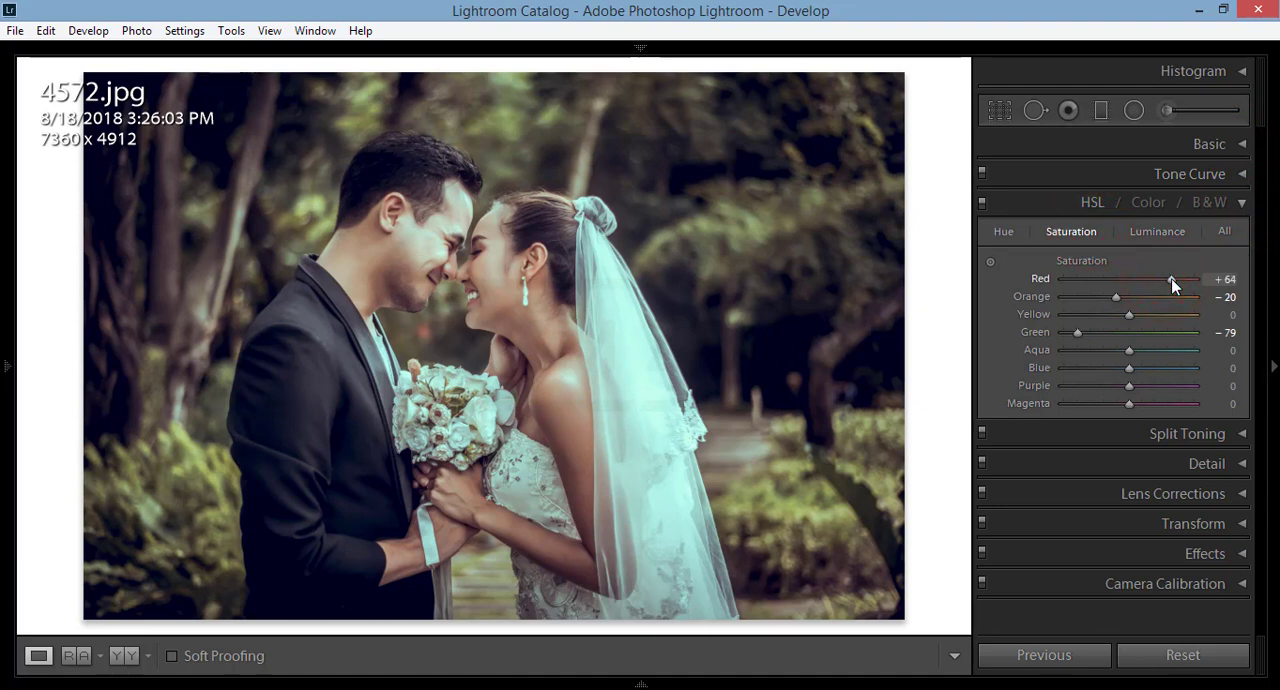
left_click(1158, 231)
left_click_drag(1131, 279, 1183, 340)
Step: Review the HSL Hue and Luminance values, reduce the Green Saturation to −100, and collapse the HSL section
left_click(1002, 232)
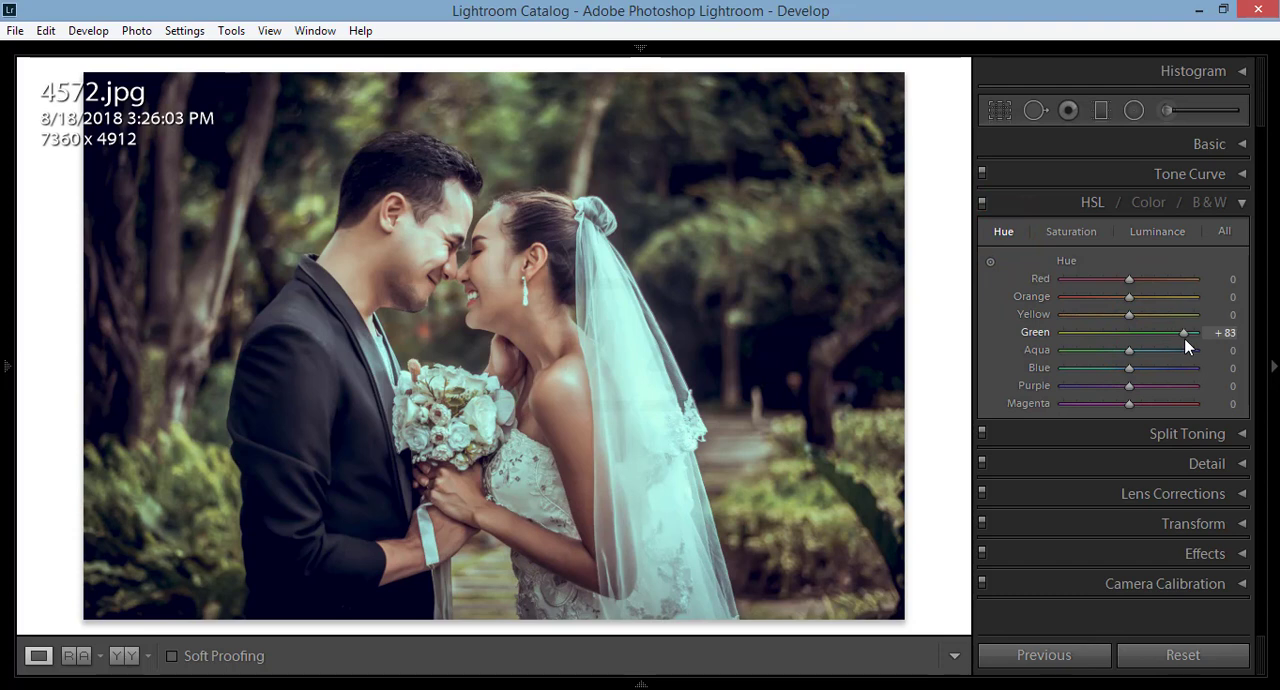
left_click(1177, 232)
left_click(1101, 230)
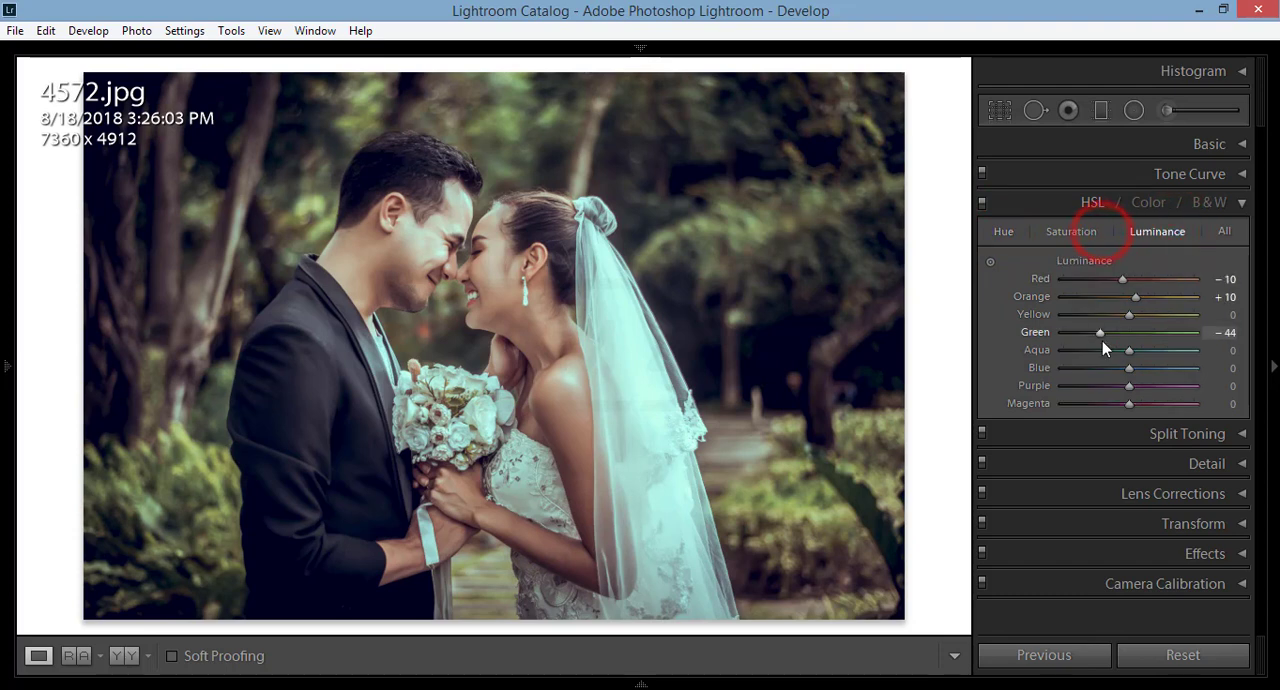
left_click(1071, 231)
left_click_drag(1080, 337, 1035, 336)
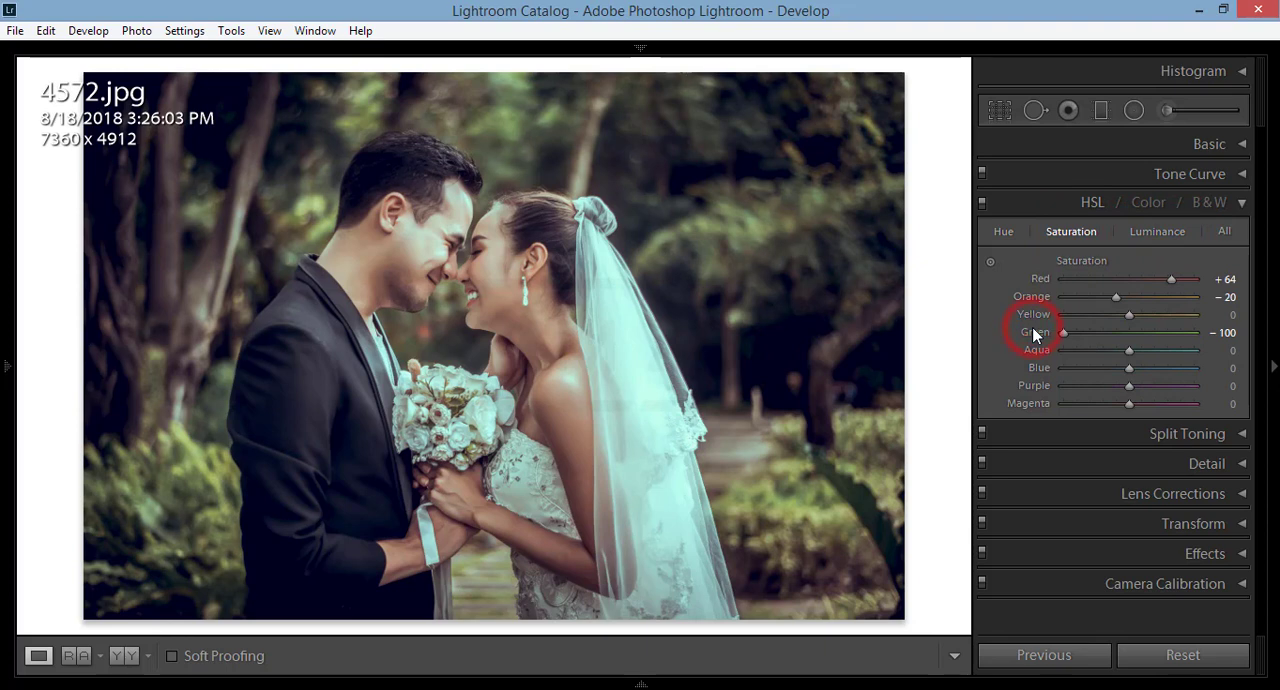
left_click(1241, 203)
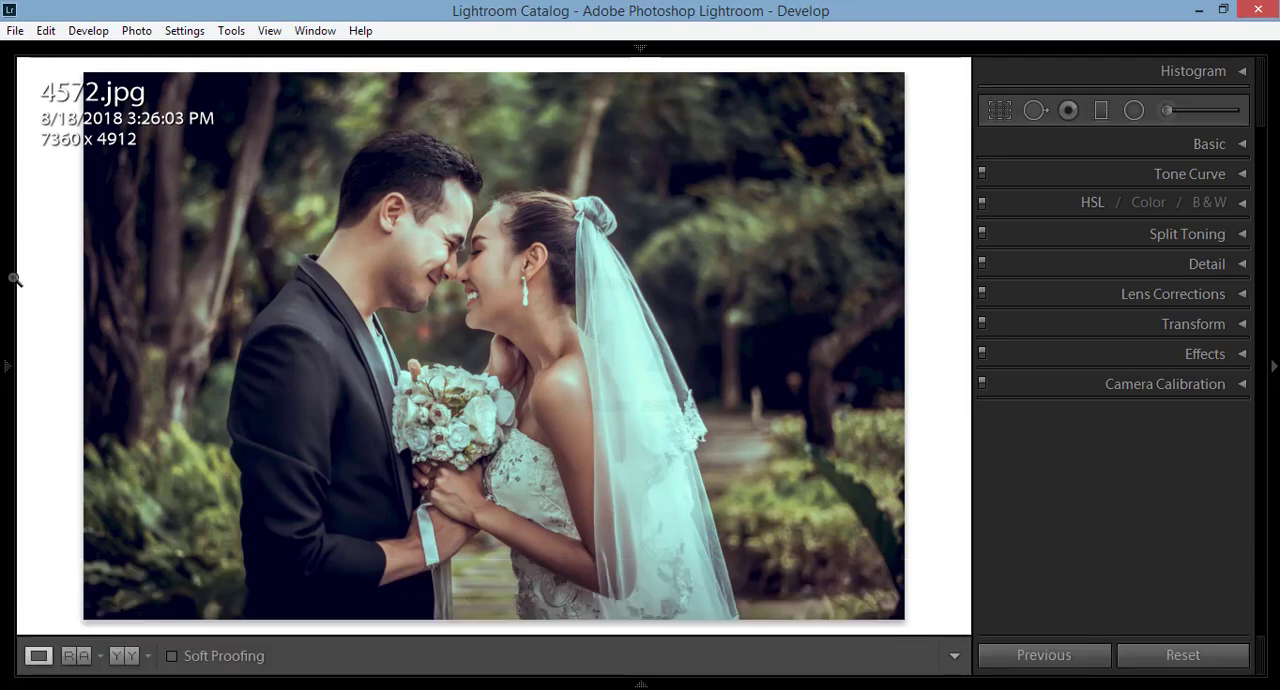
Step: Save the current develop settings as a new preset named 001wedding in the User Presets folder
mouse_move(6, 272)
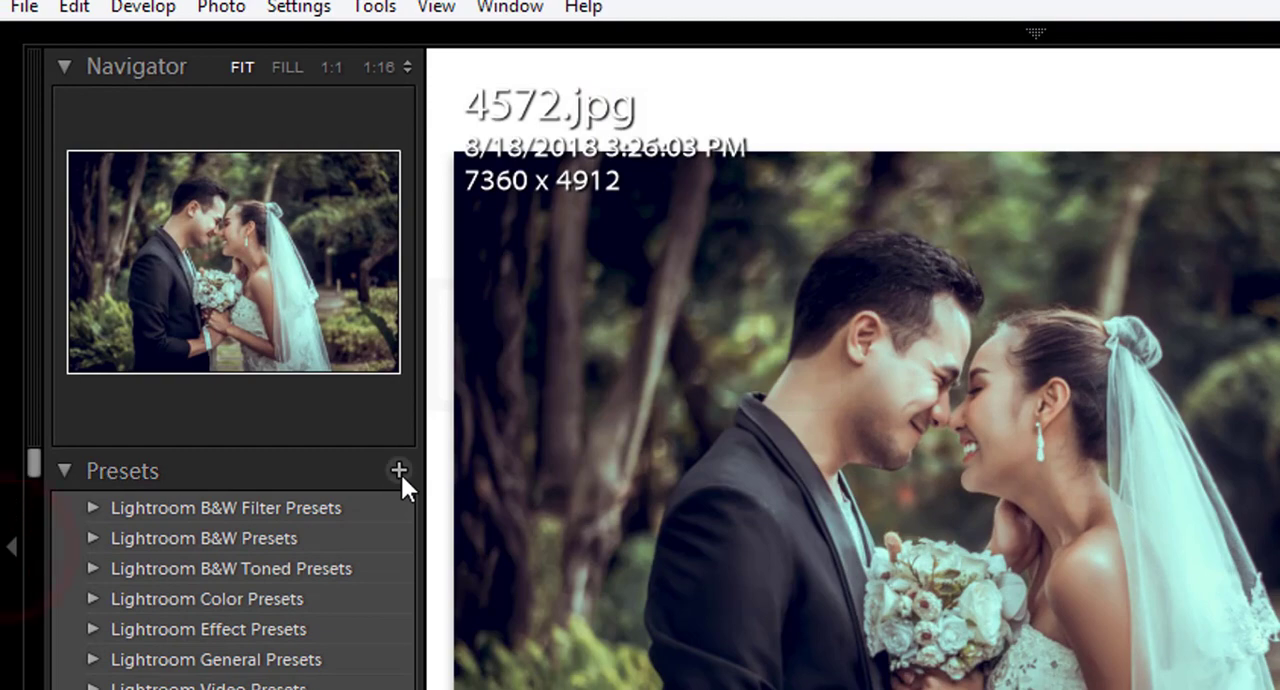
left_click(399, 471)
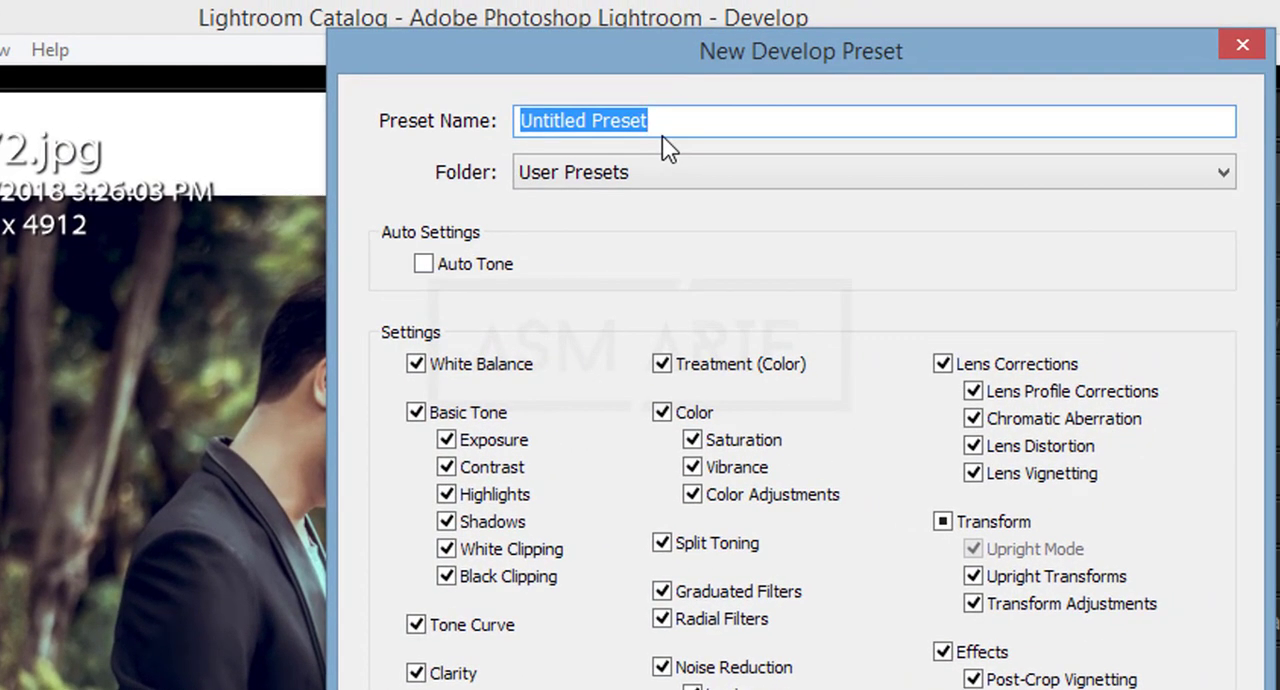
type("001")
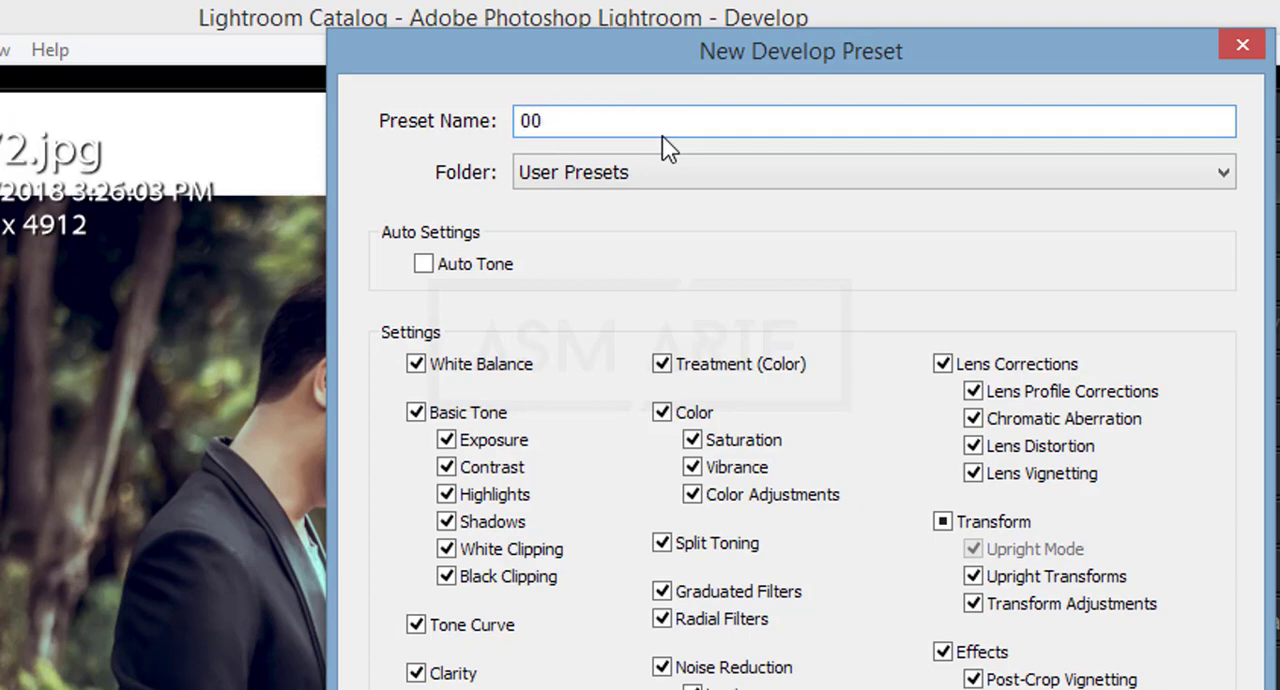
type("wedding")
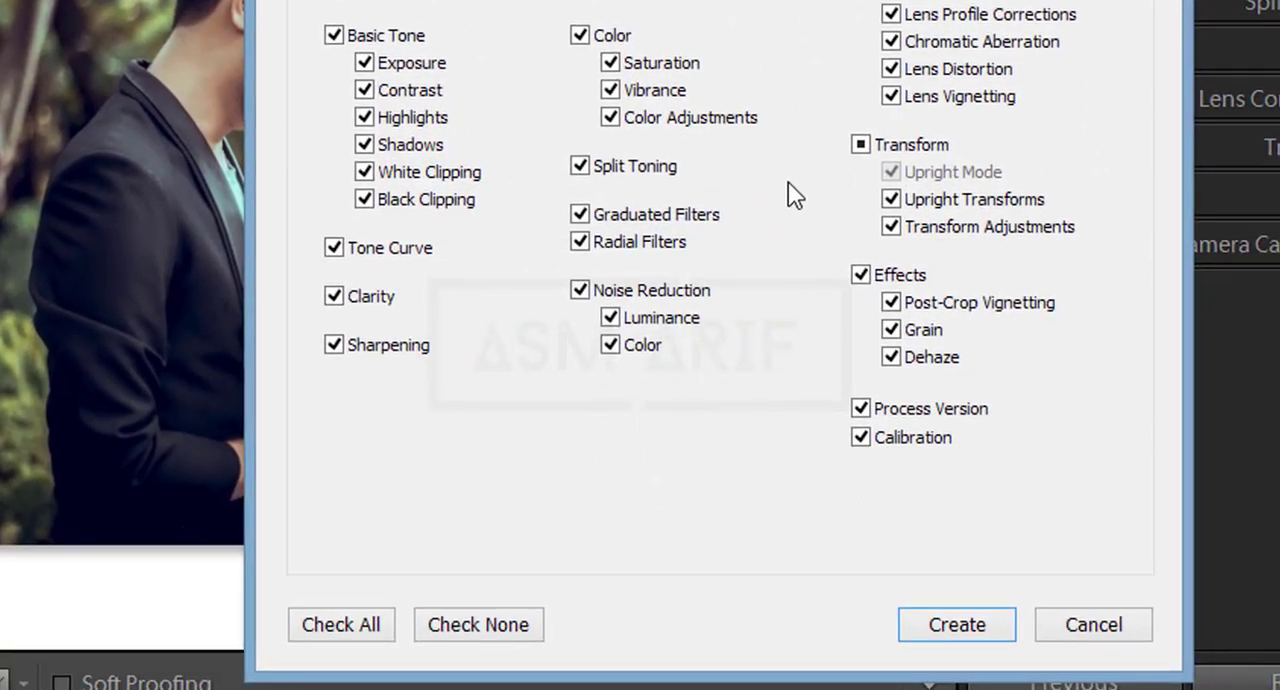
key("Return")
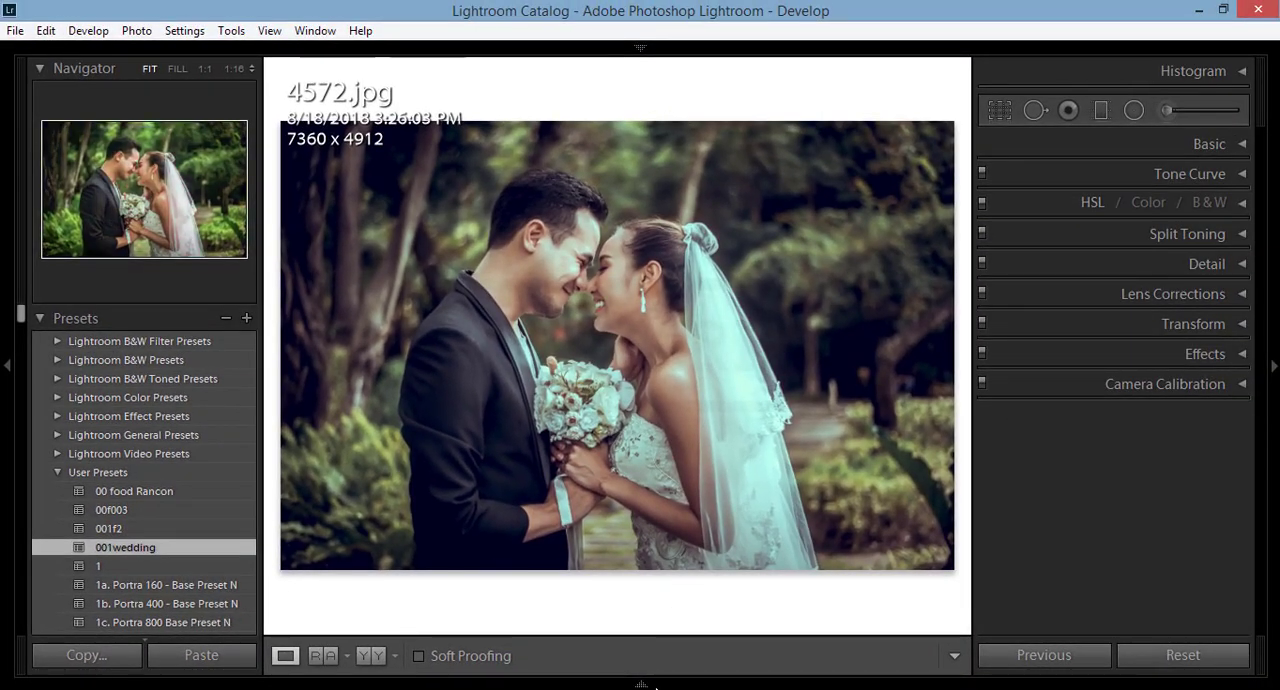
Step: Apply the 001wedding preset to photo 4574.jpg and raise its Exposure to +0.90
mouse_move(640, 686)
left_click(321, 635)
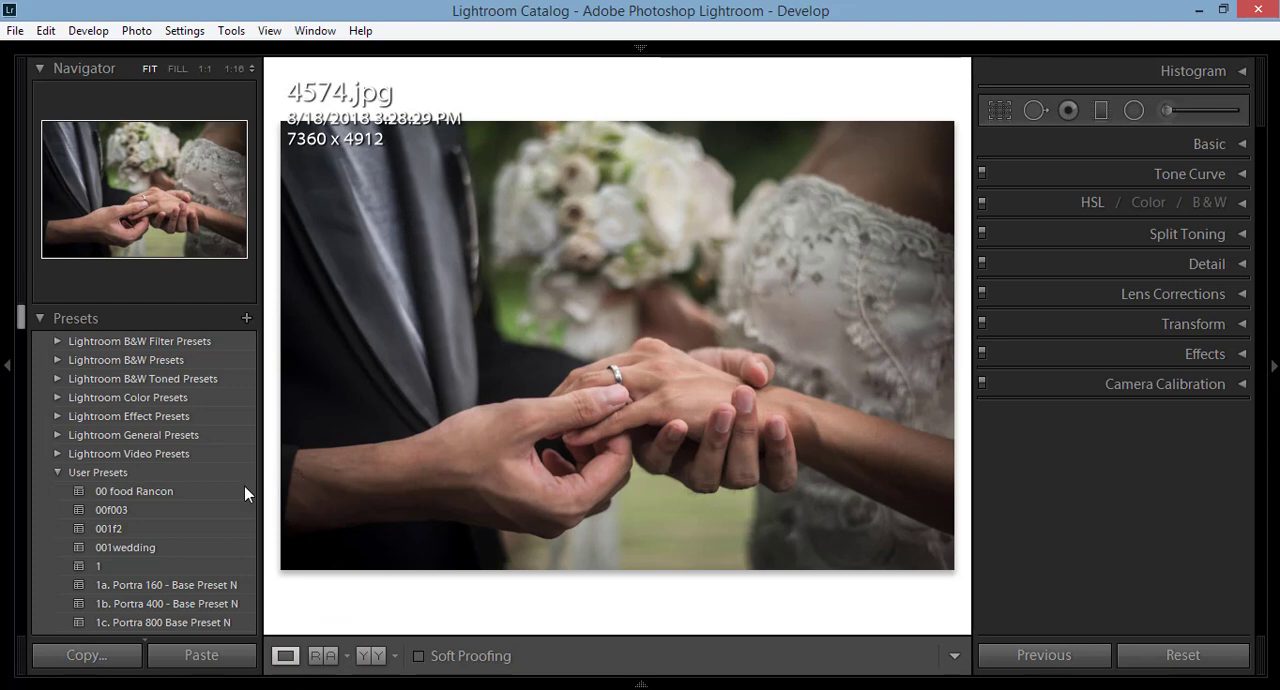
left_click(145, 546)
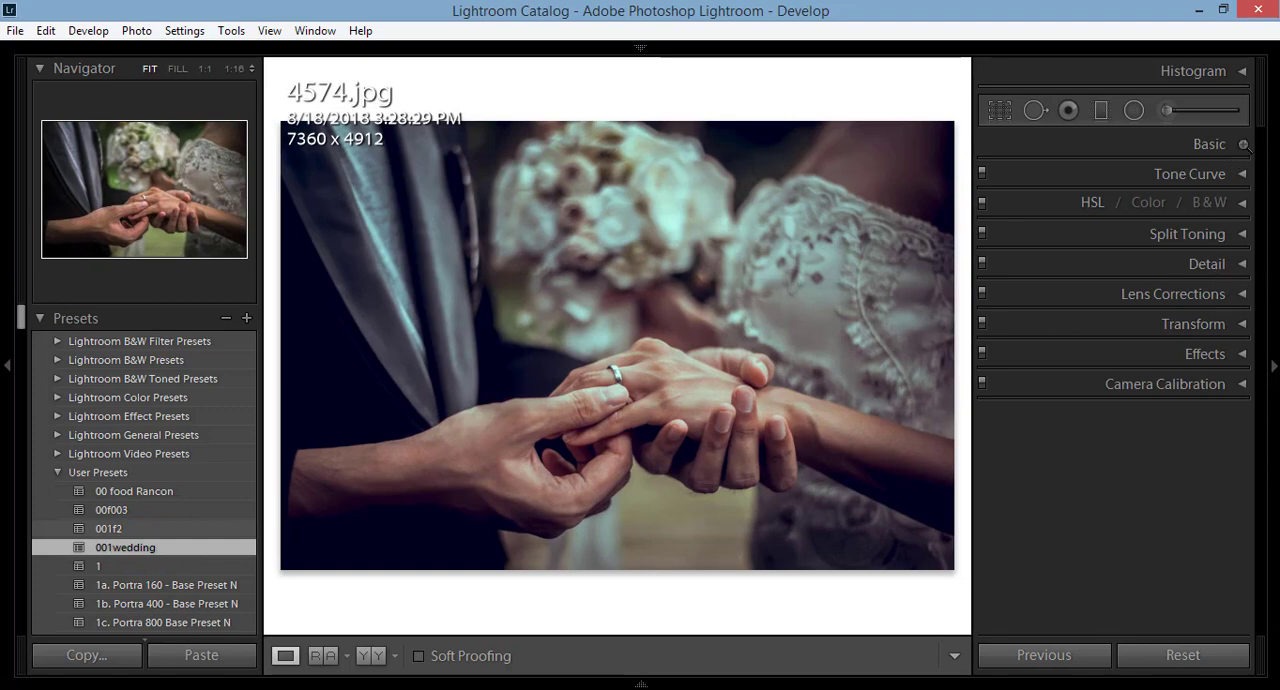
left_click(1245, 145)
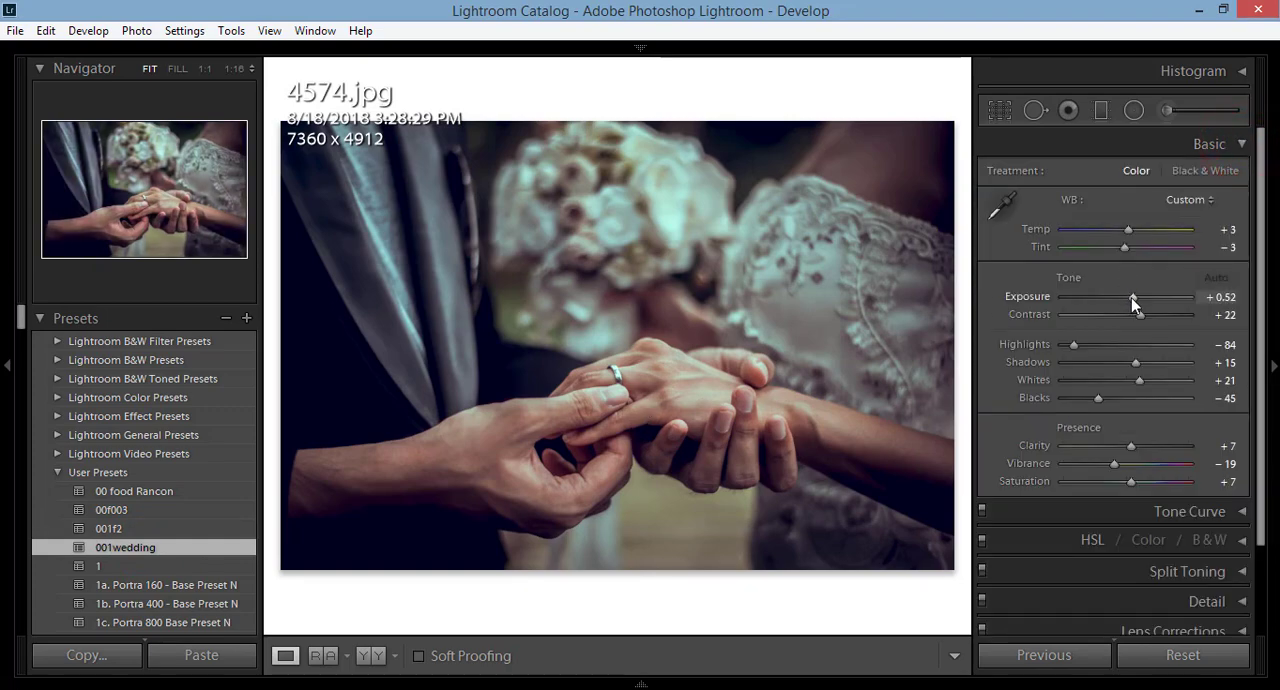
left_click_drag(1131, 298, 1137, 299)
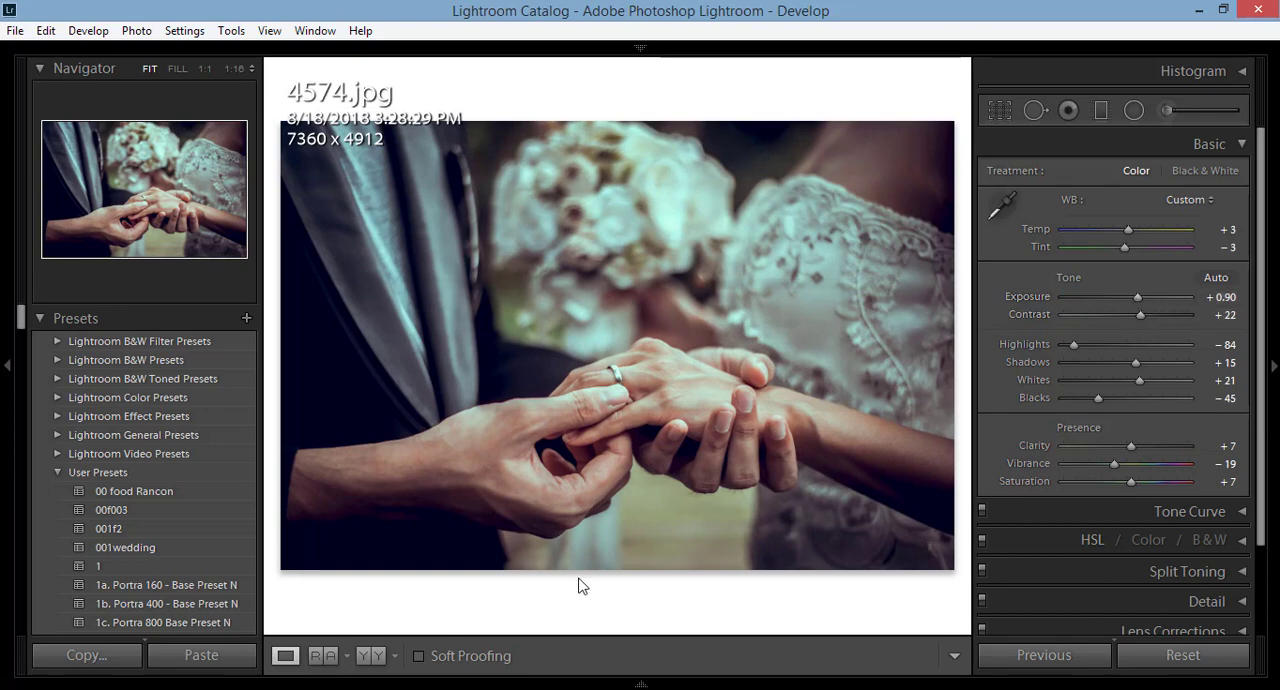
Step: Apply the 001wedding preset to the bouquet photo 4570.jpg and collapse the Basic section
mouse_move(474, 684)
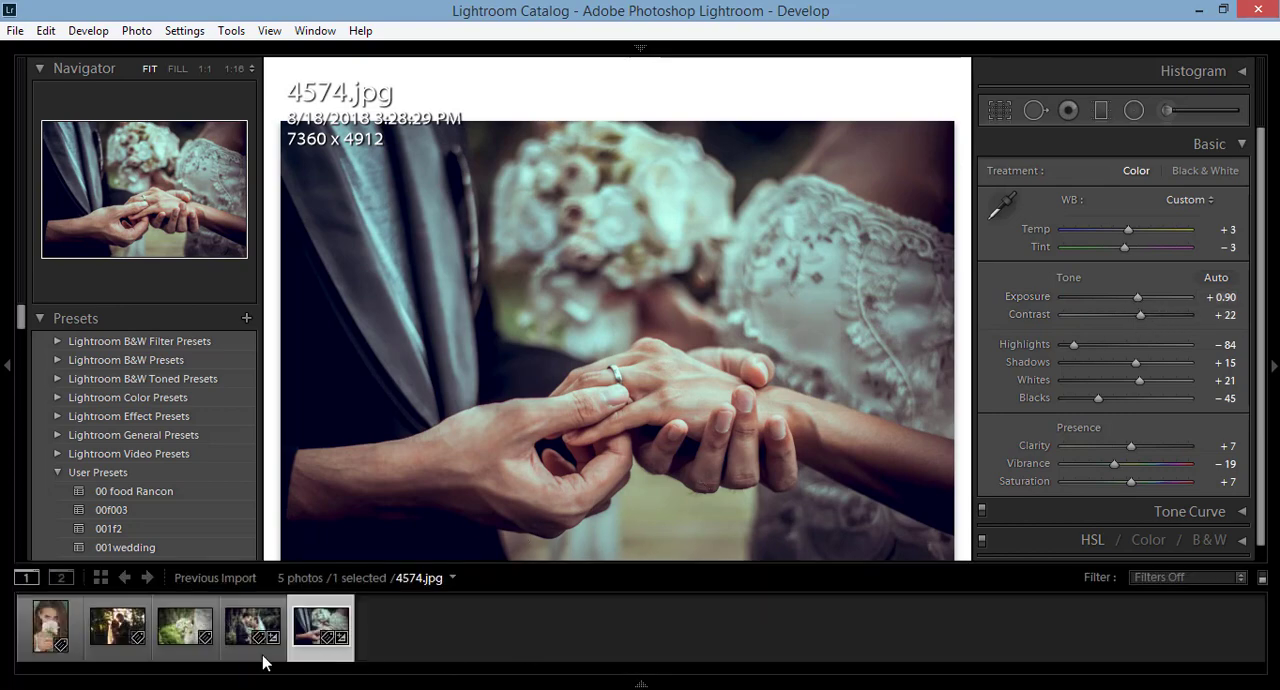
left_click(193, 648)
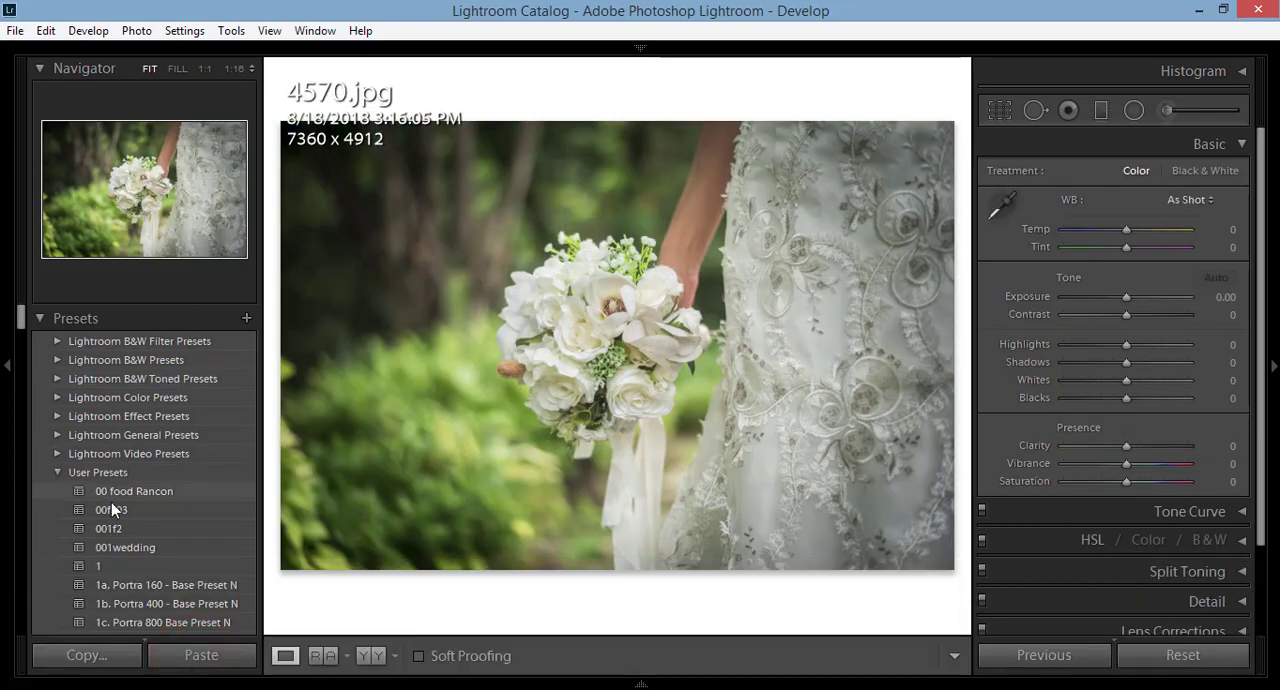
left_click(160, 547)
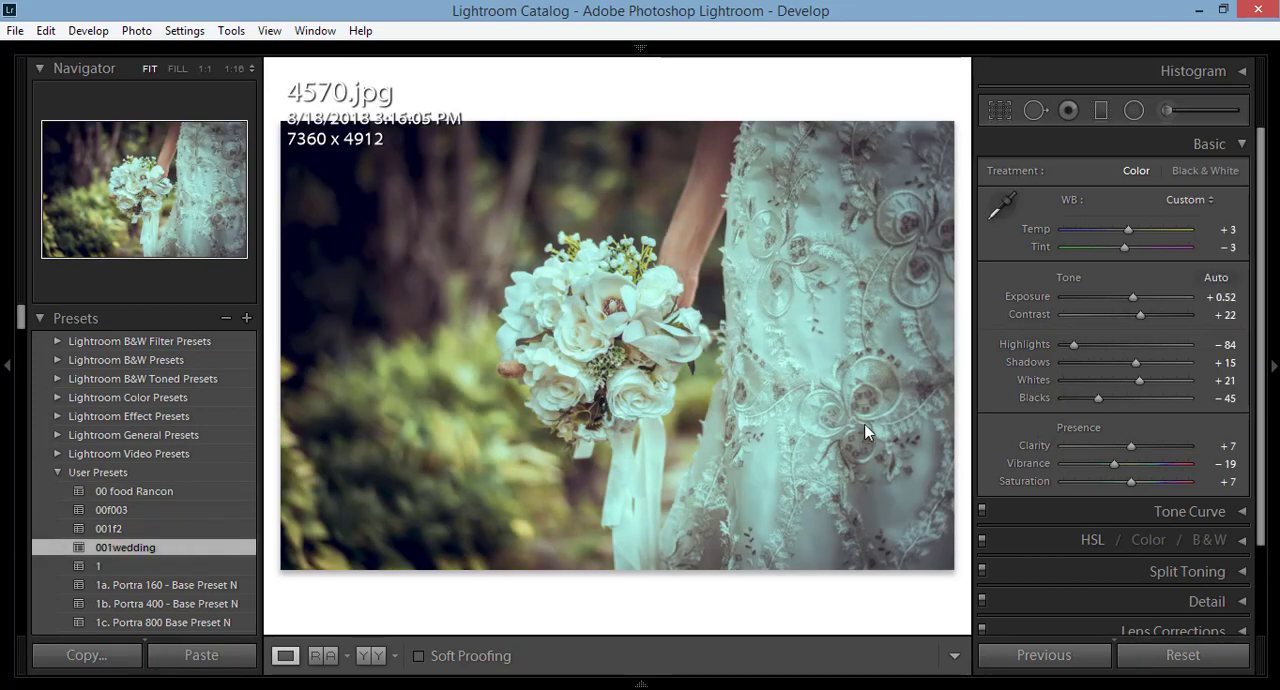
left_click(1238, 145)
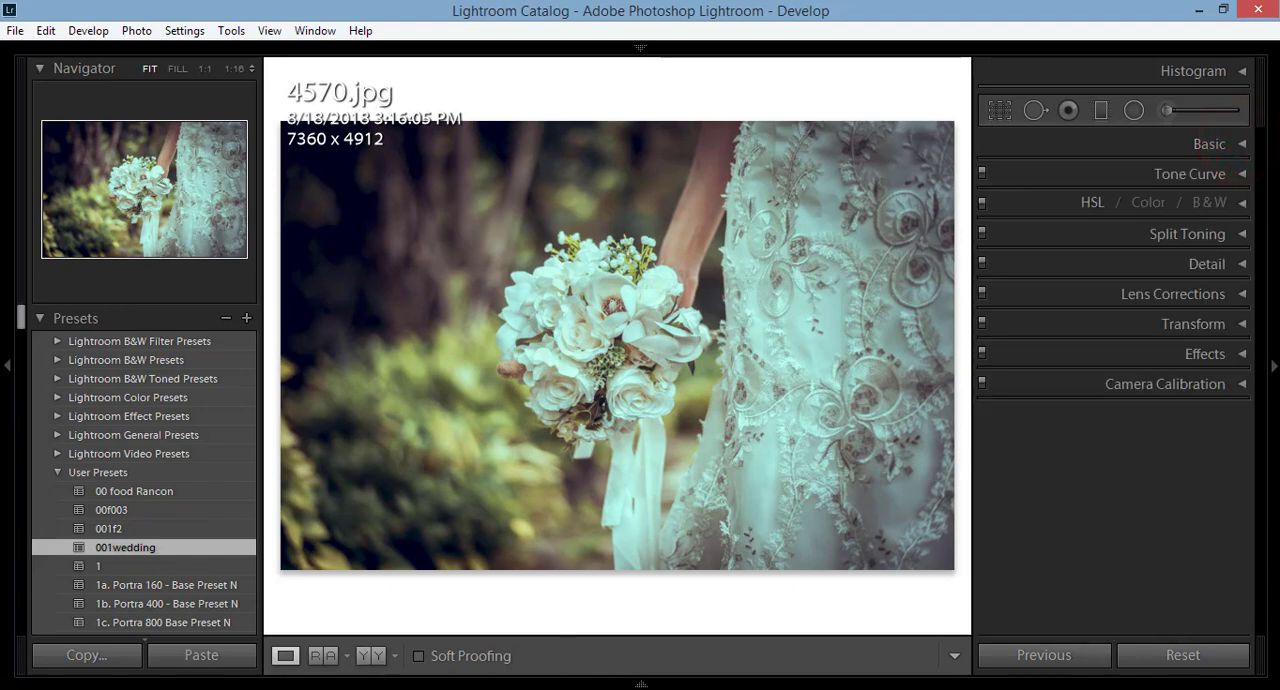
Step: Apply the 001wedding preset to photo 8056.jpg and raise its Exposure to +0.97
mouse_move(631, 686)
left_click(121, 644)
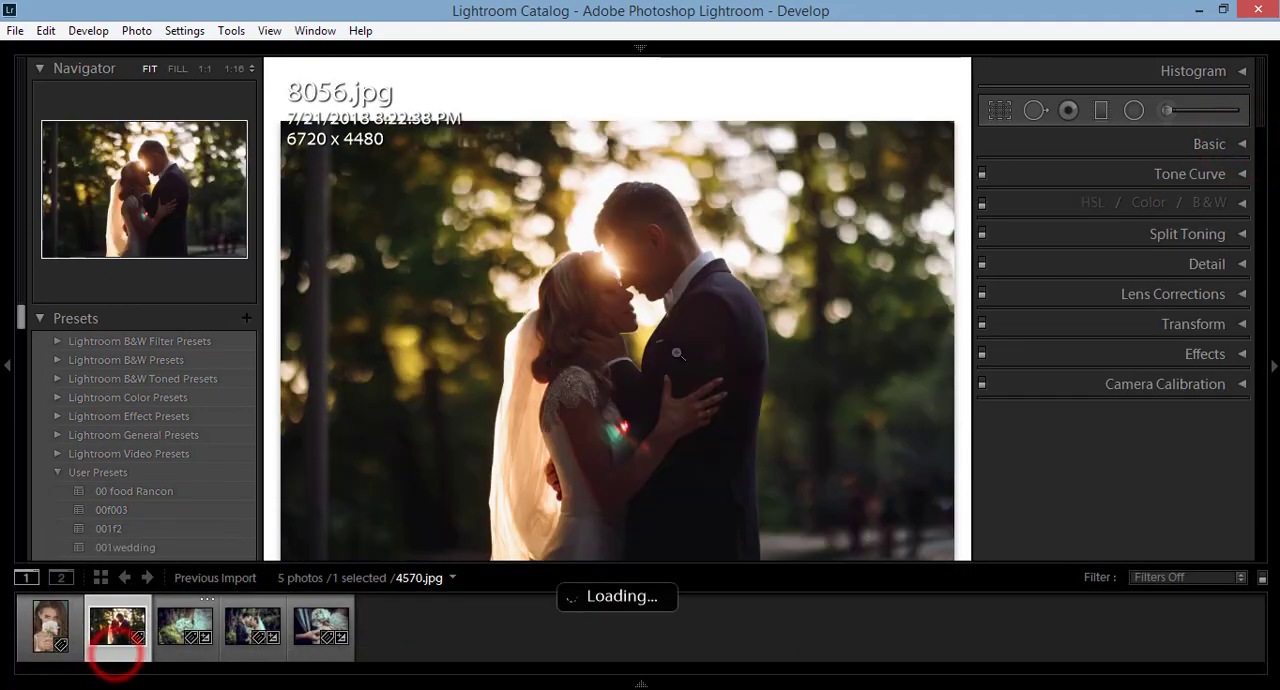
left_click(127, 545)
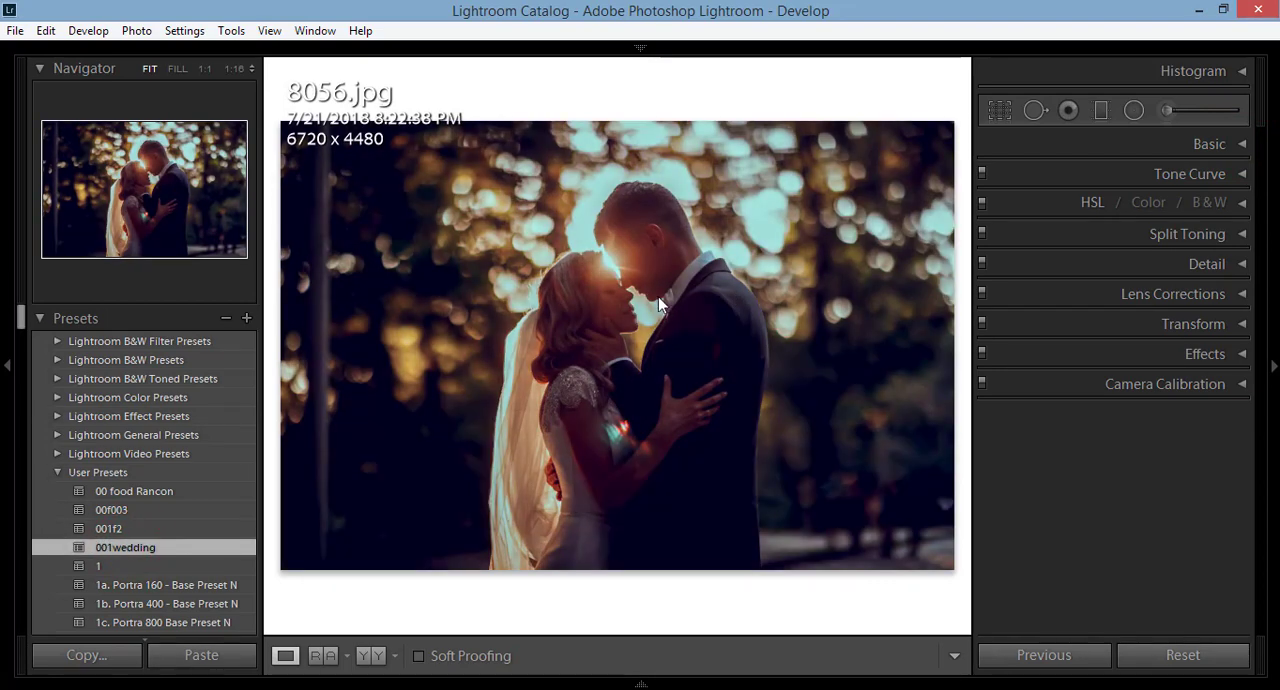
left_click(1243, 144)
left_click_drag(1136, 302, 1143, 303)
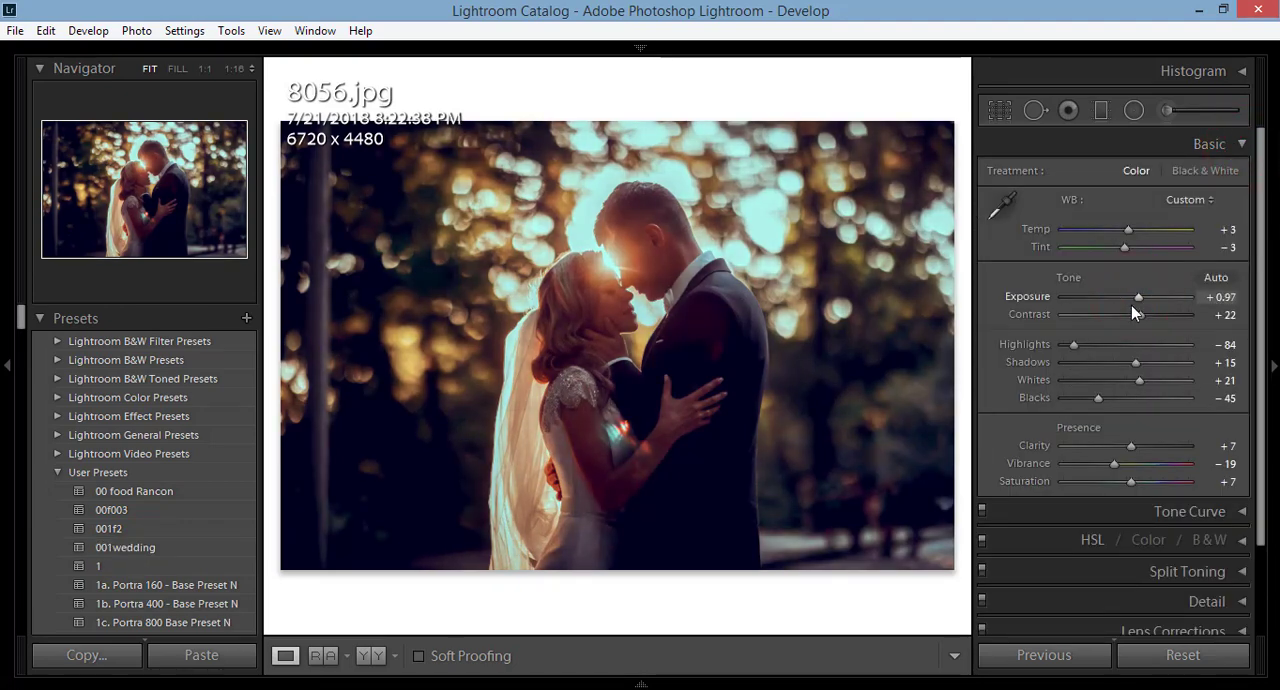
Step: Apply the 001wedding preset to the portrait photo 7213.jpg
mouse_move(286, 686)
left_click(41, 630)
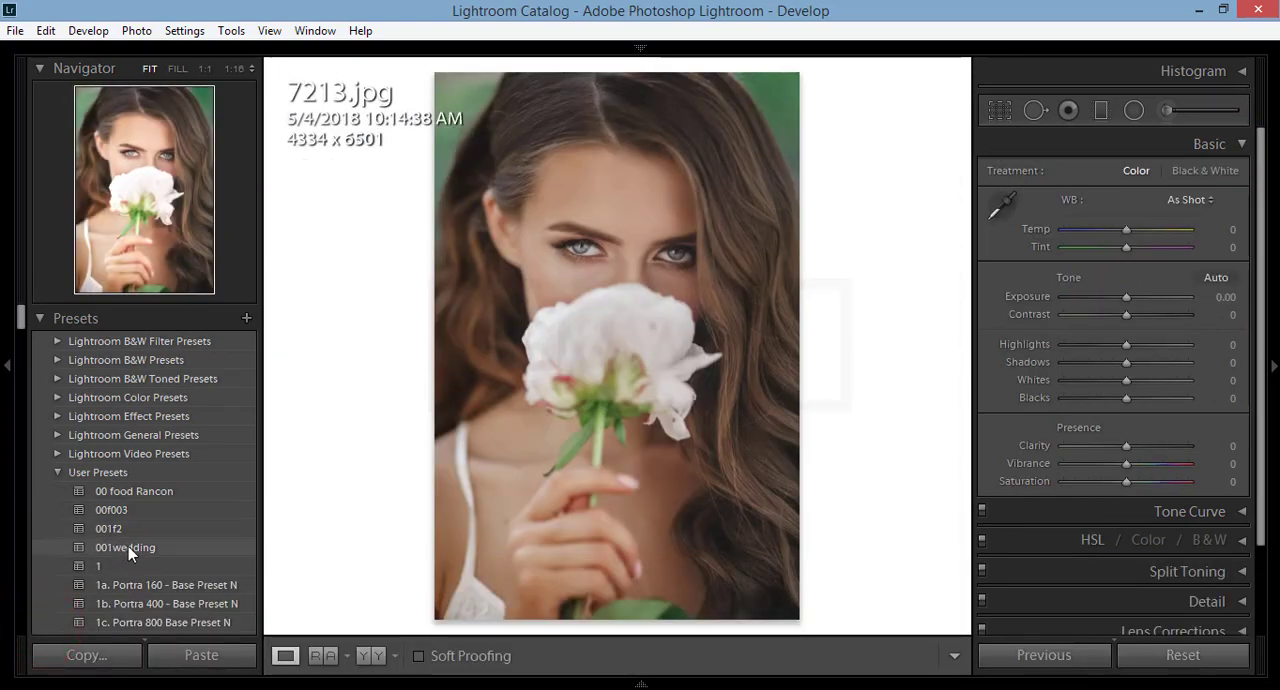
left_click(128, 548)
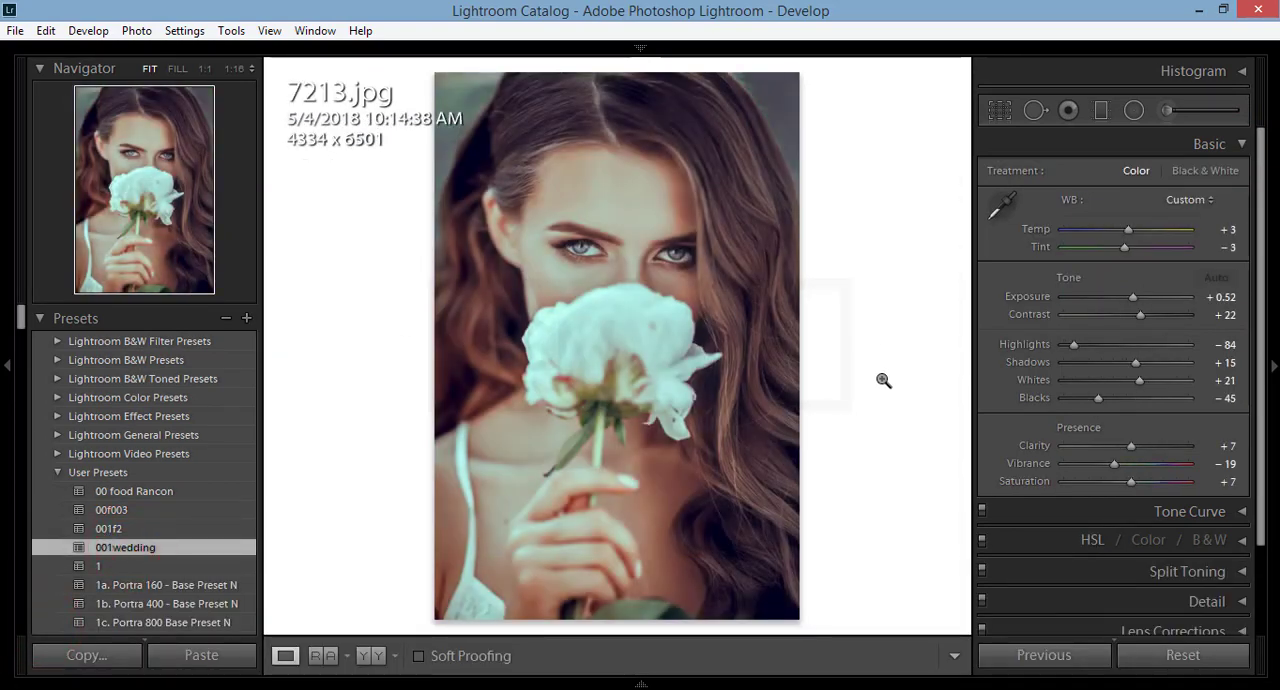
Step: Set the Vibrance of 7213.jpg to −36 and its Exposure to +0.75
left_click(1095, 461)
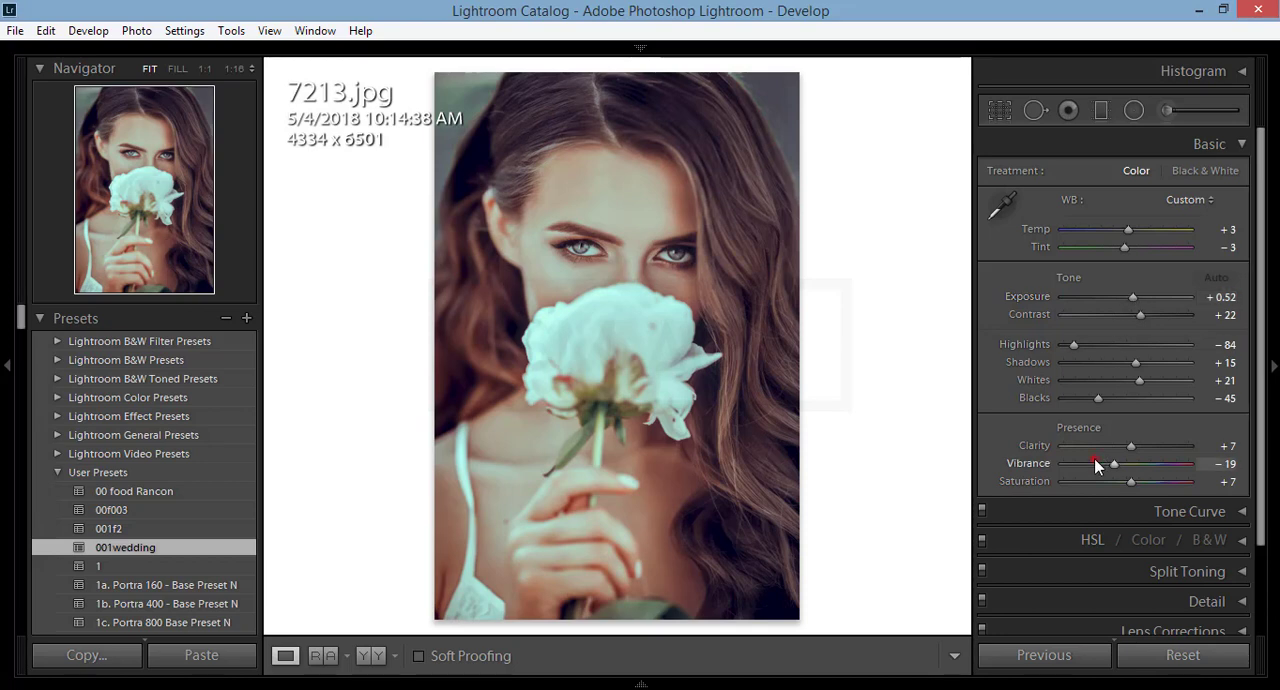
left_click(1095, 464)
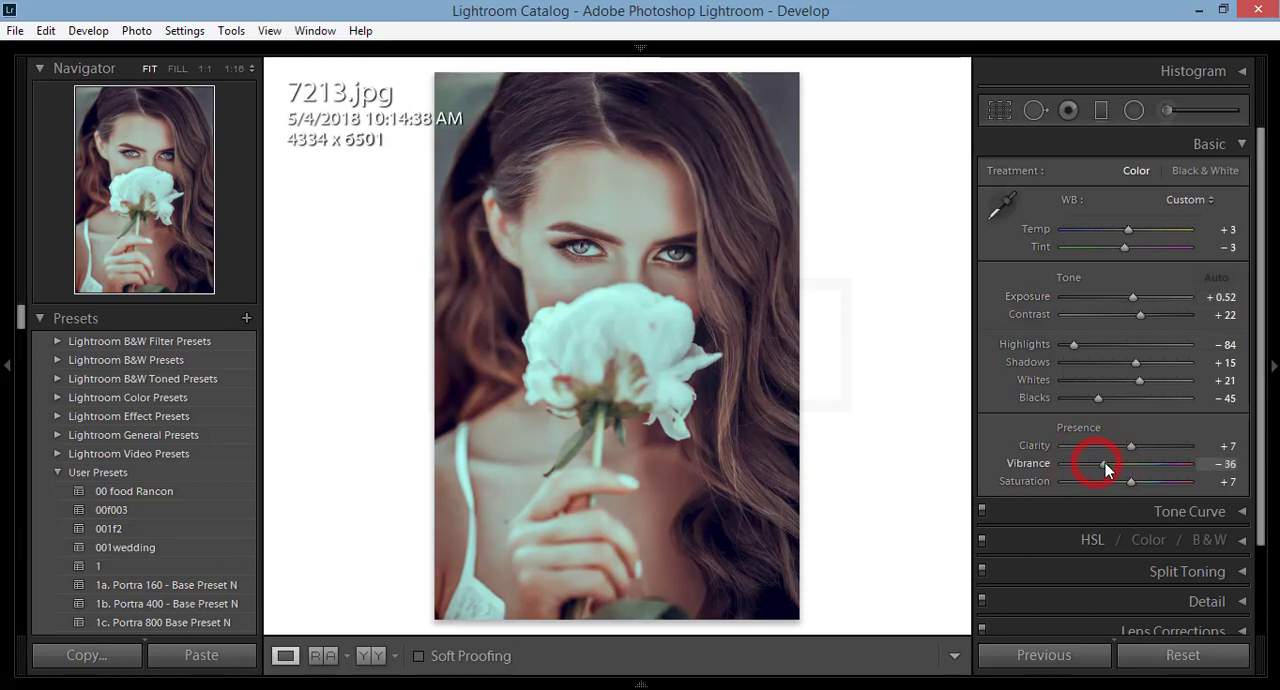
left_click_drag(1133, 297, 1135, 300)
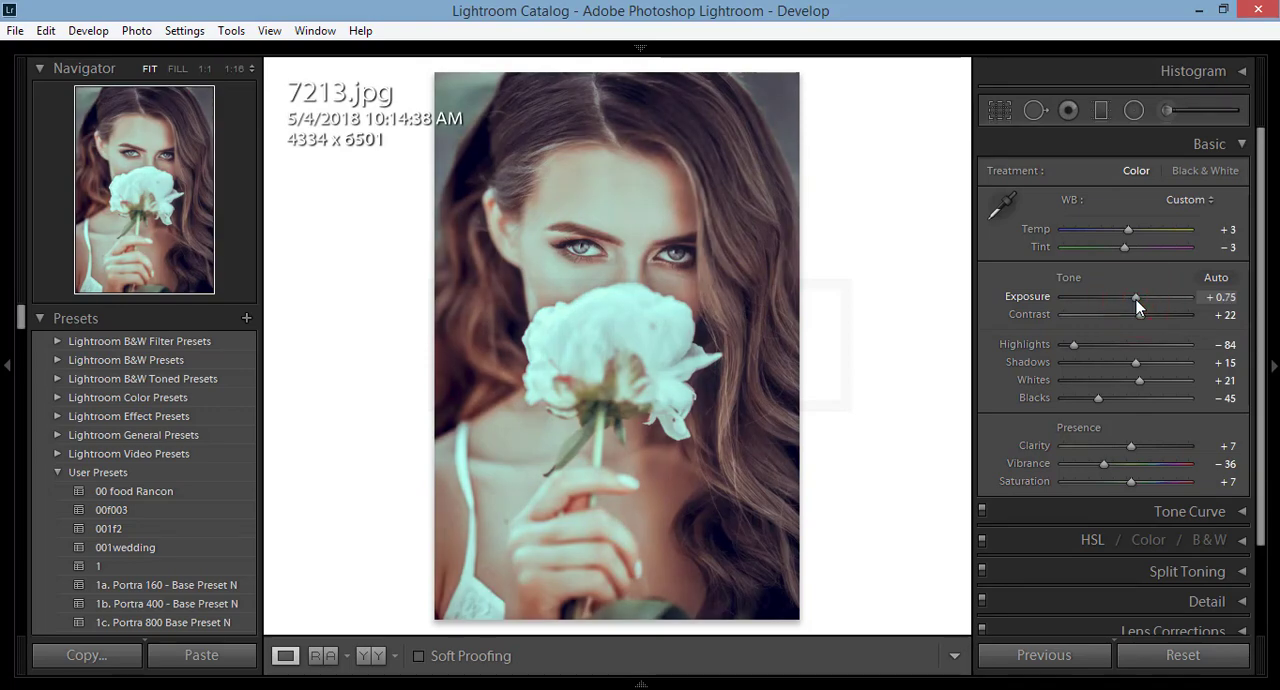
scroll(1170, 350, "down", 2)
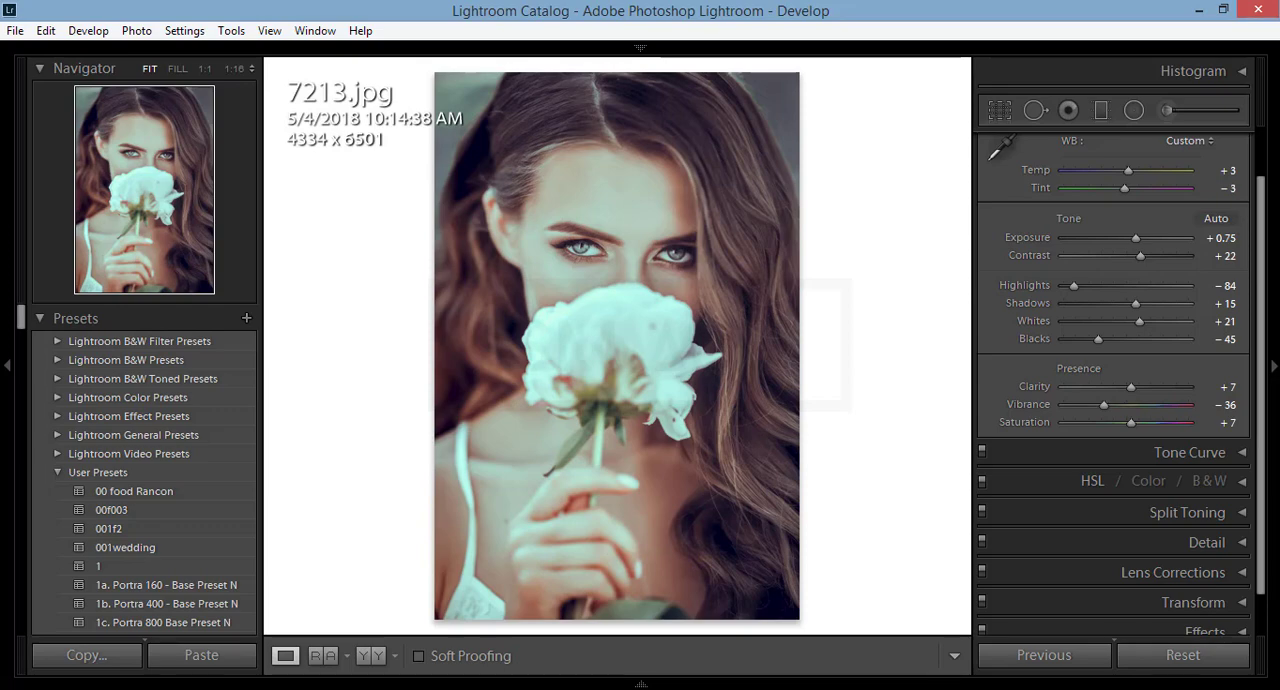
Step: Show the filmstrip and try selecting all five photos, from 7213.jpg through 4574.jpg, and clear the selection
left_click(577, 687)
left_click(51, 626)
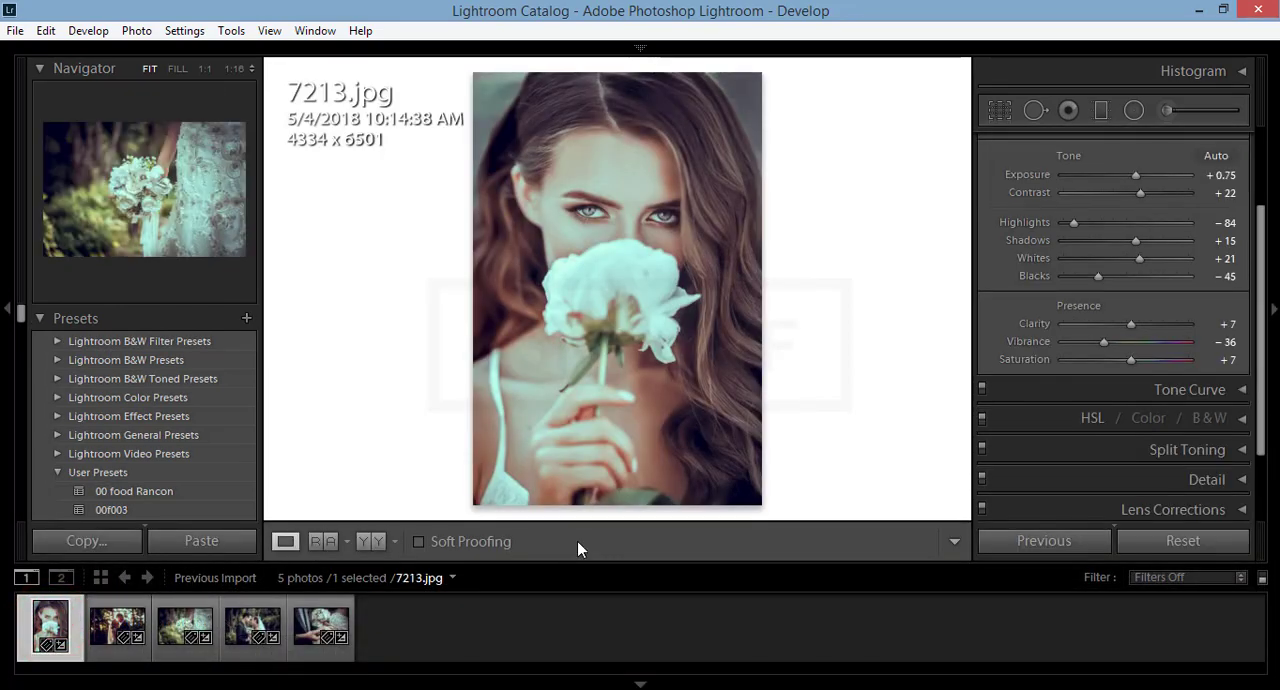
left_click(330, 628, "shift")
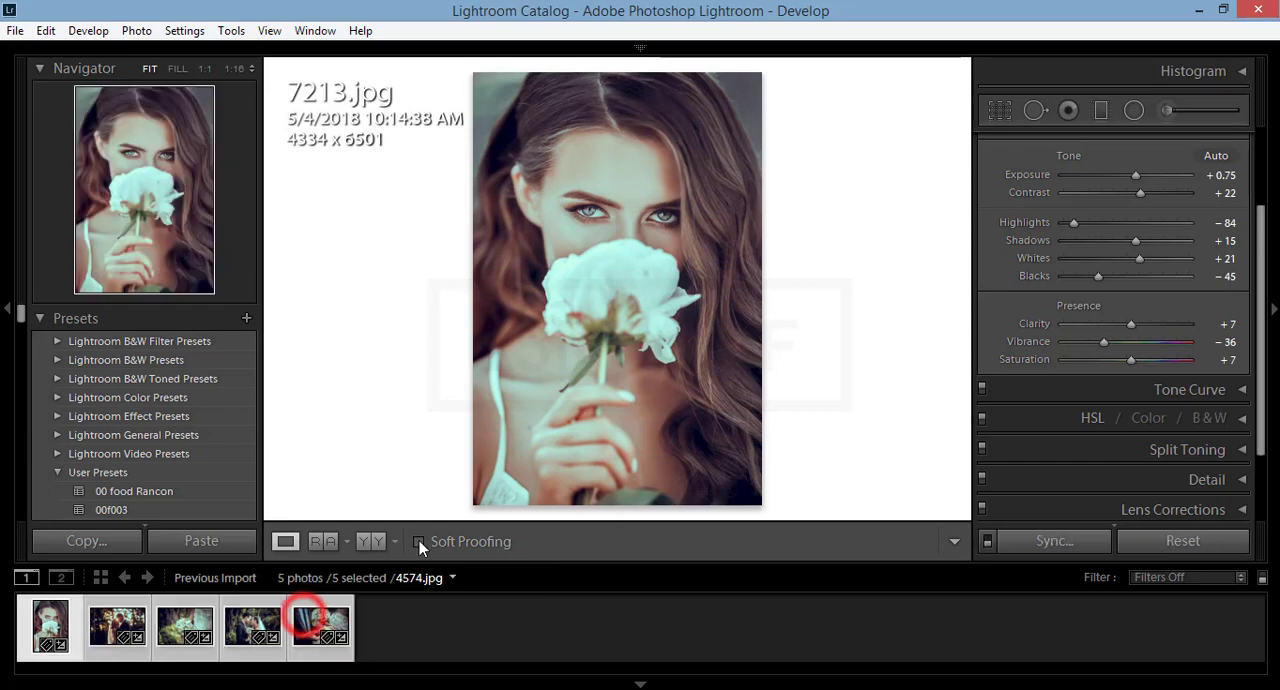
left_click(431, 638)
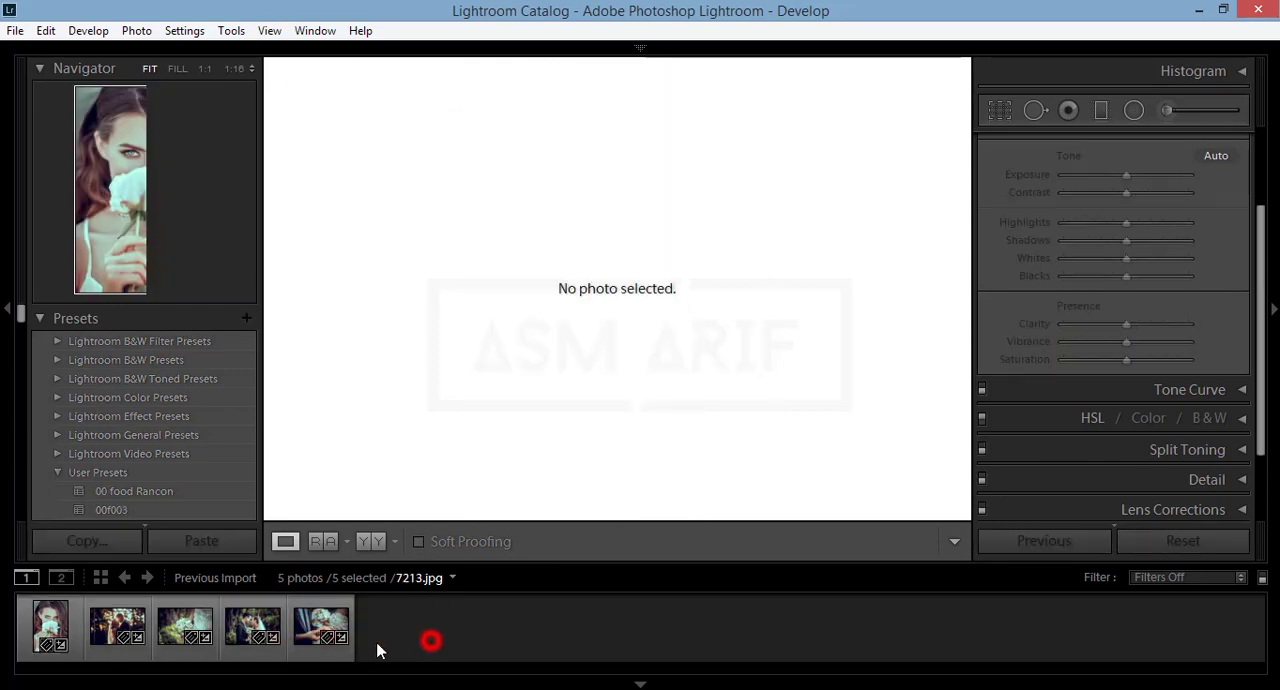
Step: Step through the edited photos to the bouquet photo 4570.jpg and open its export settings
left_click(303, 632)
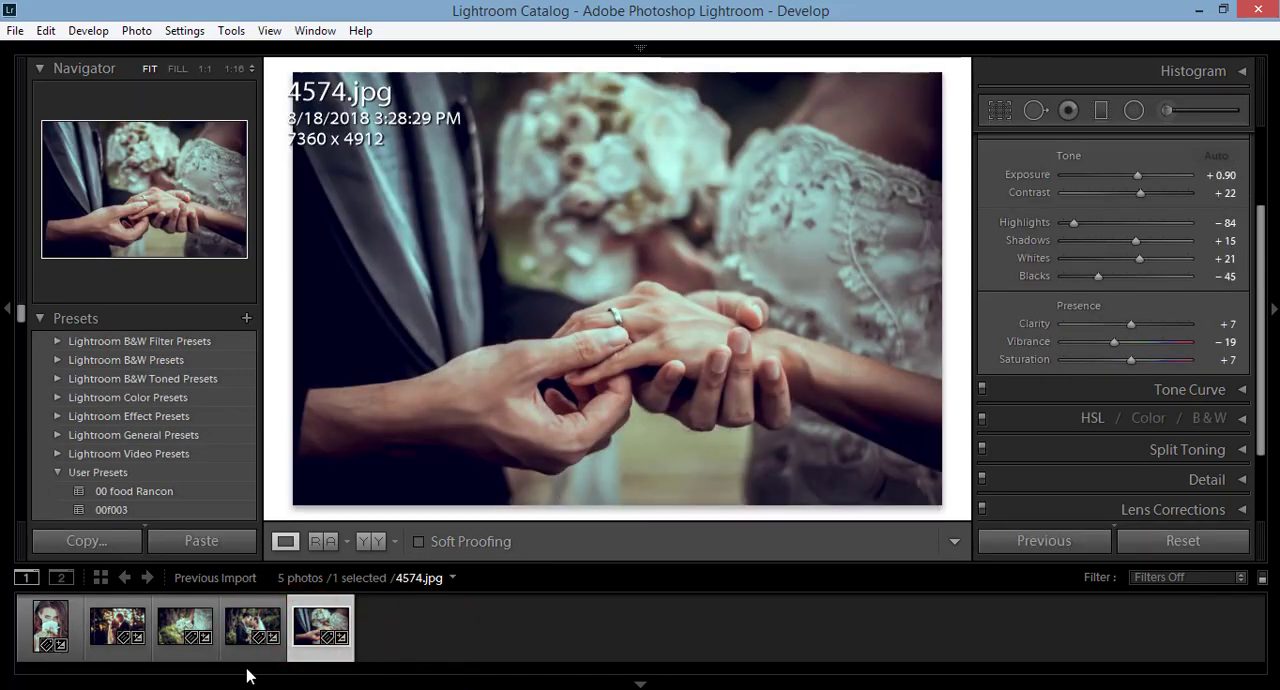
left_click(52, 630)
left_click(116, 627)
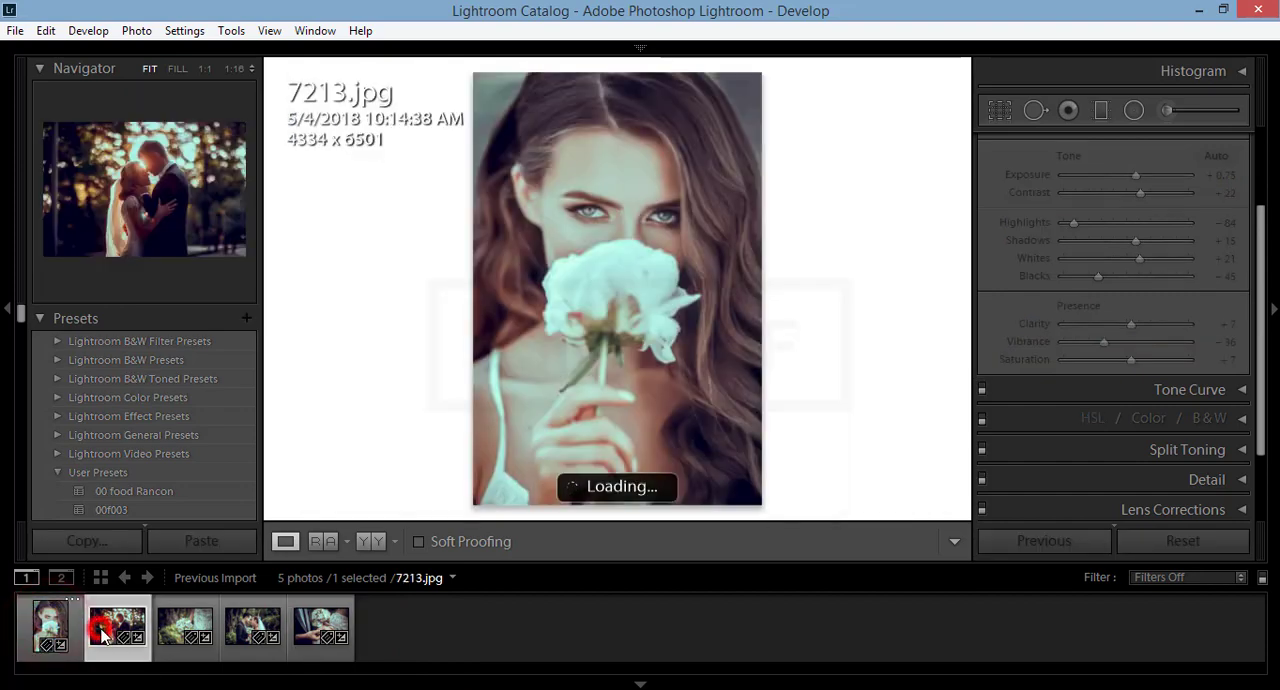
left_click(184, 627)
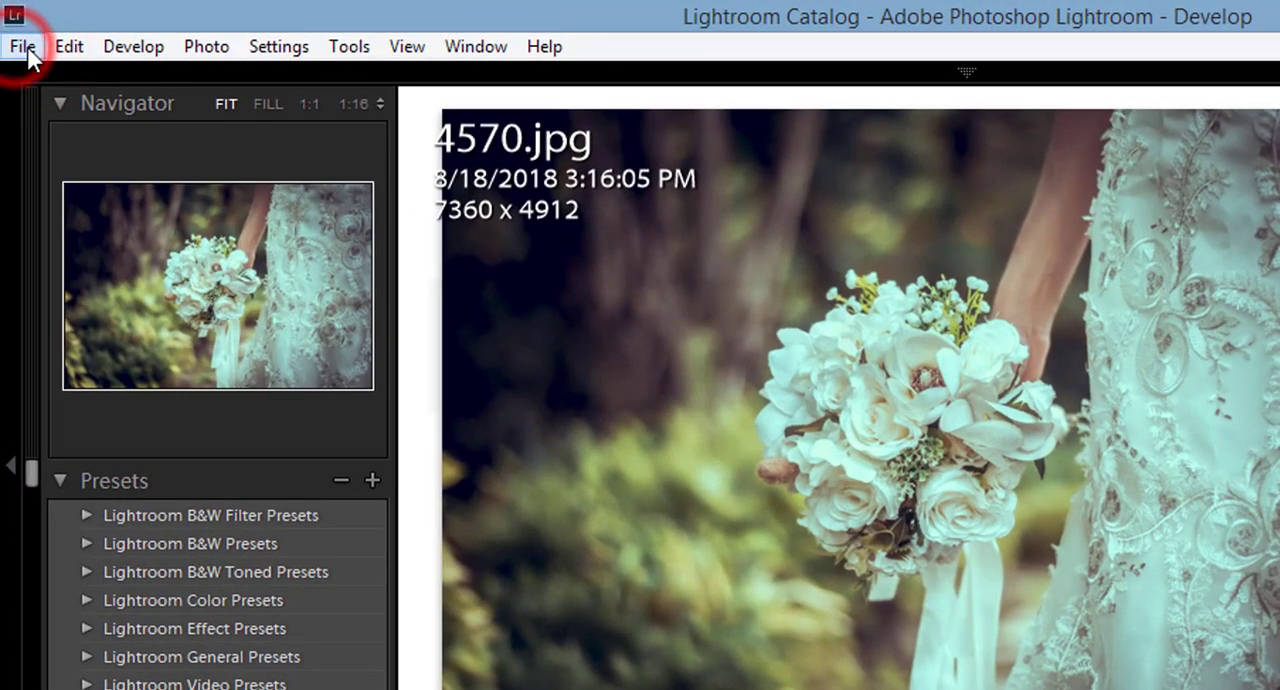
left_click(20, 47)
left_click(155, 392)
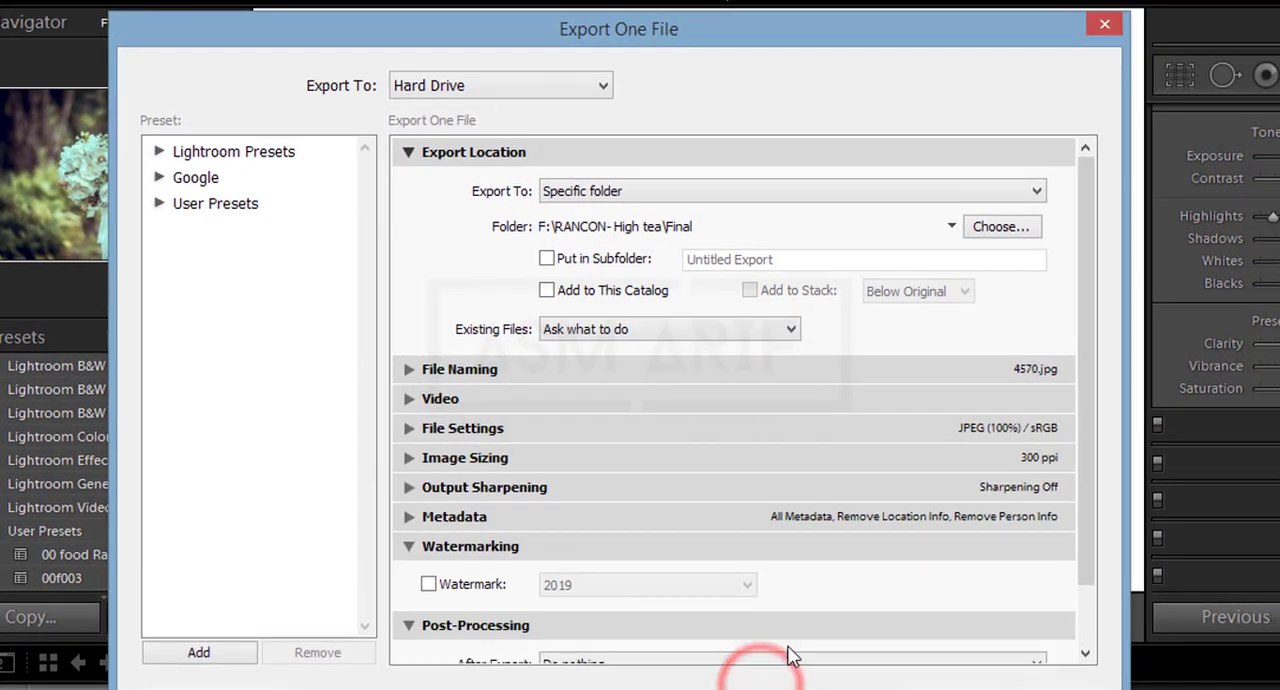
left_click_drag(1088, 252, 1105, 410)
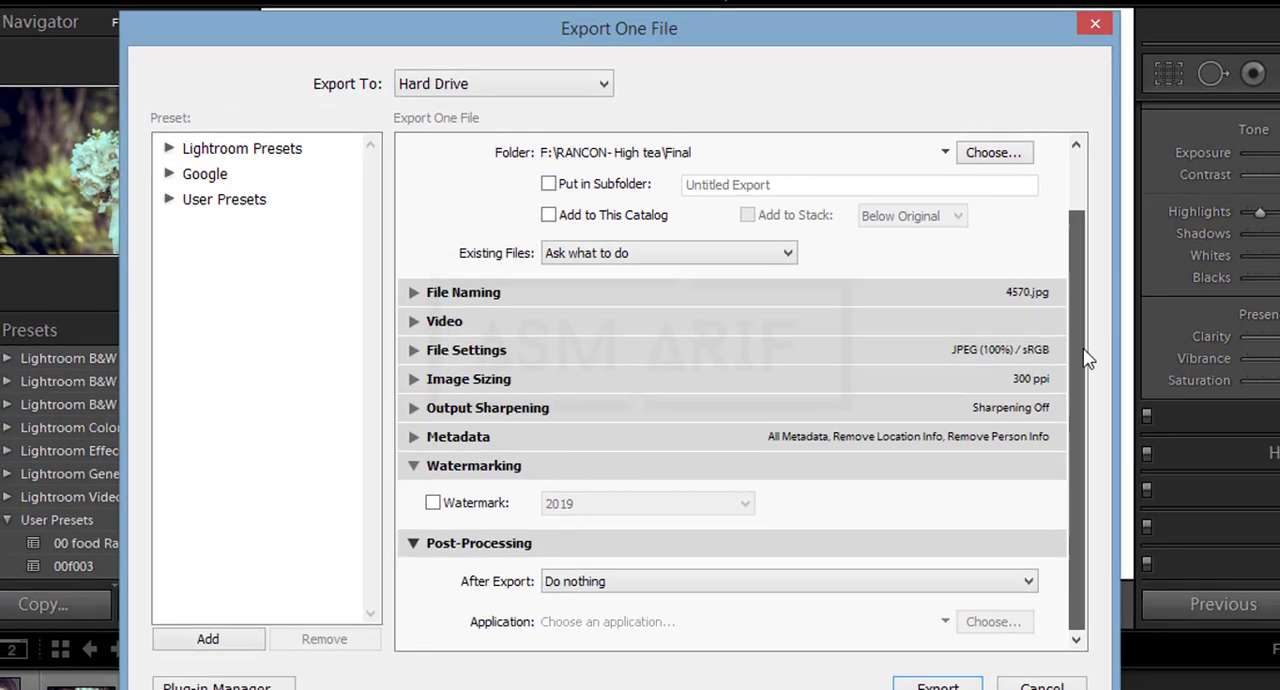
left_click_drag(1084, 340, 1097, 259)
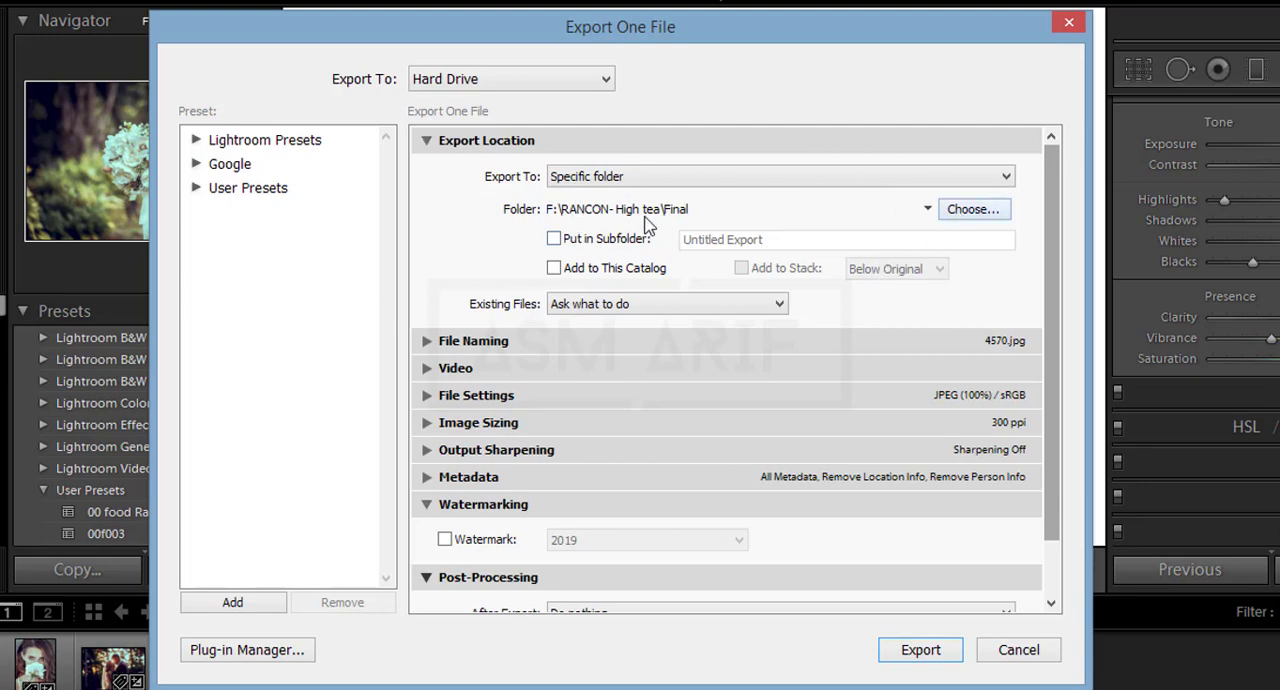
Step: Set the export location to a new folder named fo inside Documents\17-11-18
left_click(960, 209)
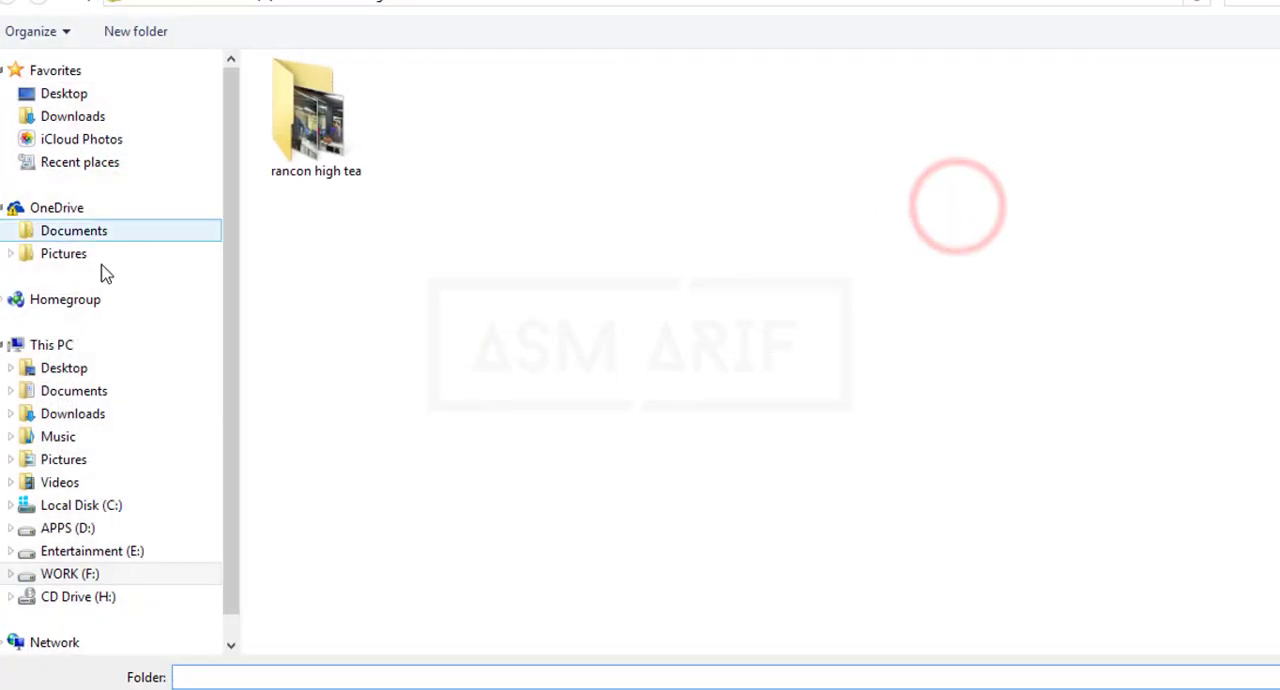
left_click(80, 391)
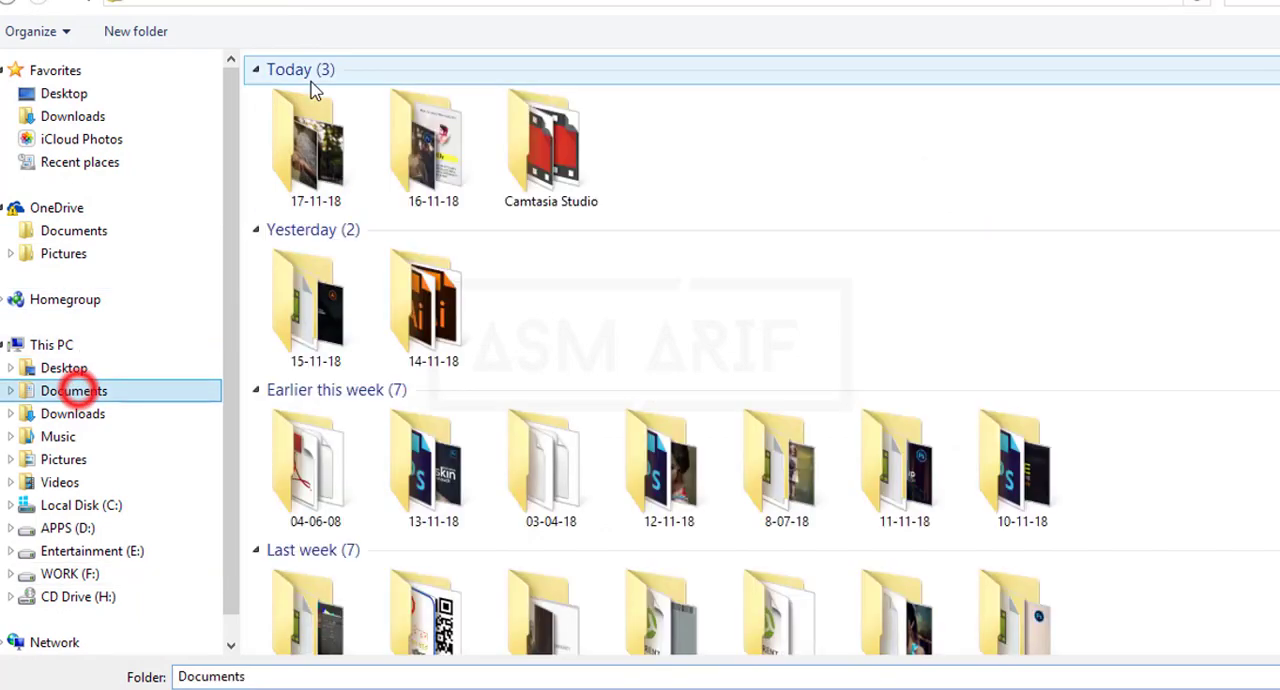
double_click(310, 210)
left_click(168, 33)
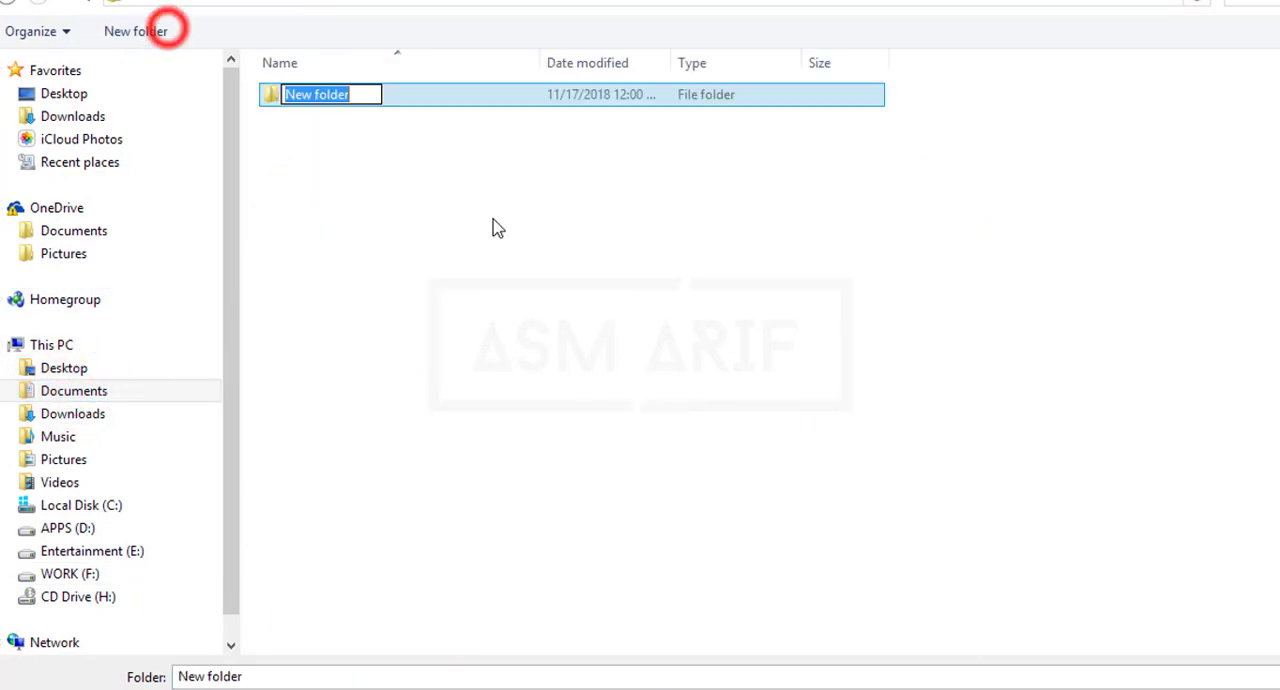
type("fo")
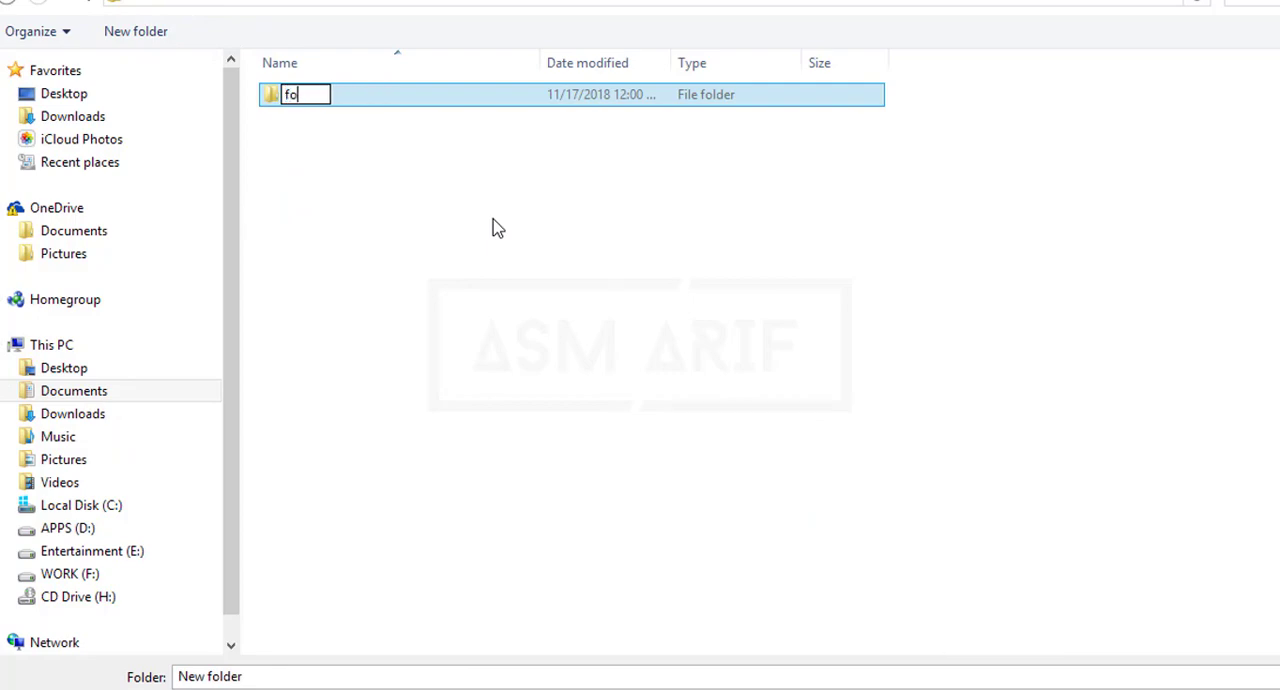
key("Return")
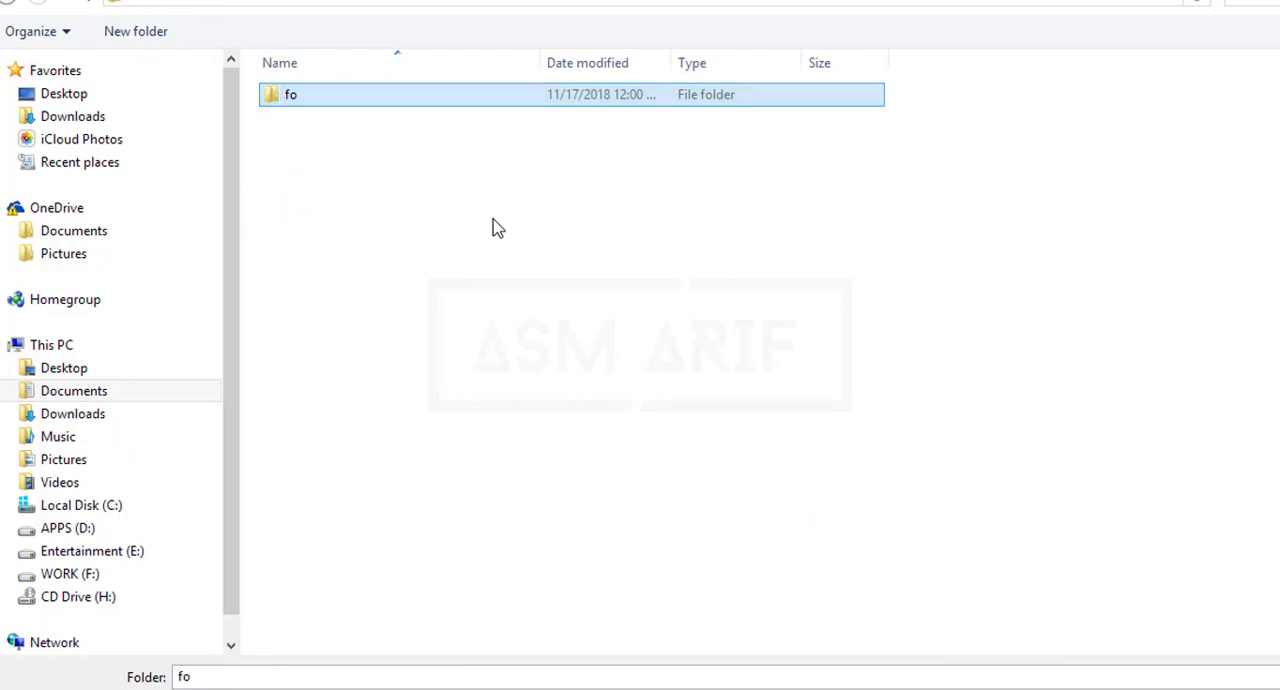
left_click(1163, 688)
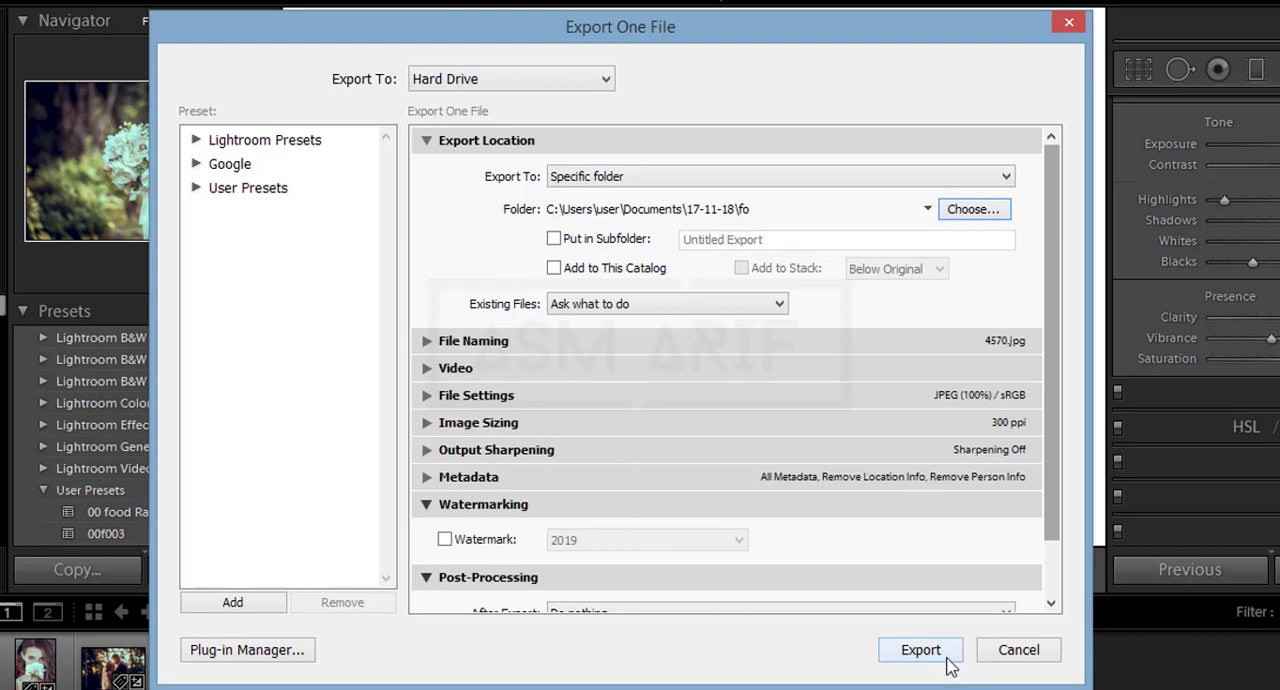
Step: Expand the Image Sizing export settings and check the resolution value and its unit options
left_click_drag(1052, 488, 1055, 550)
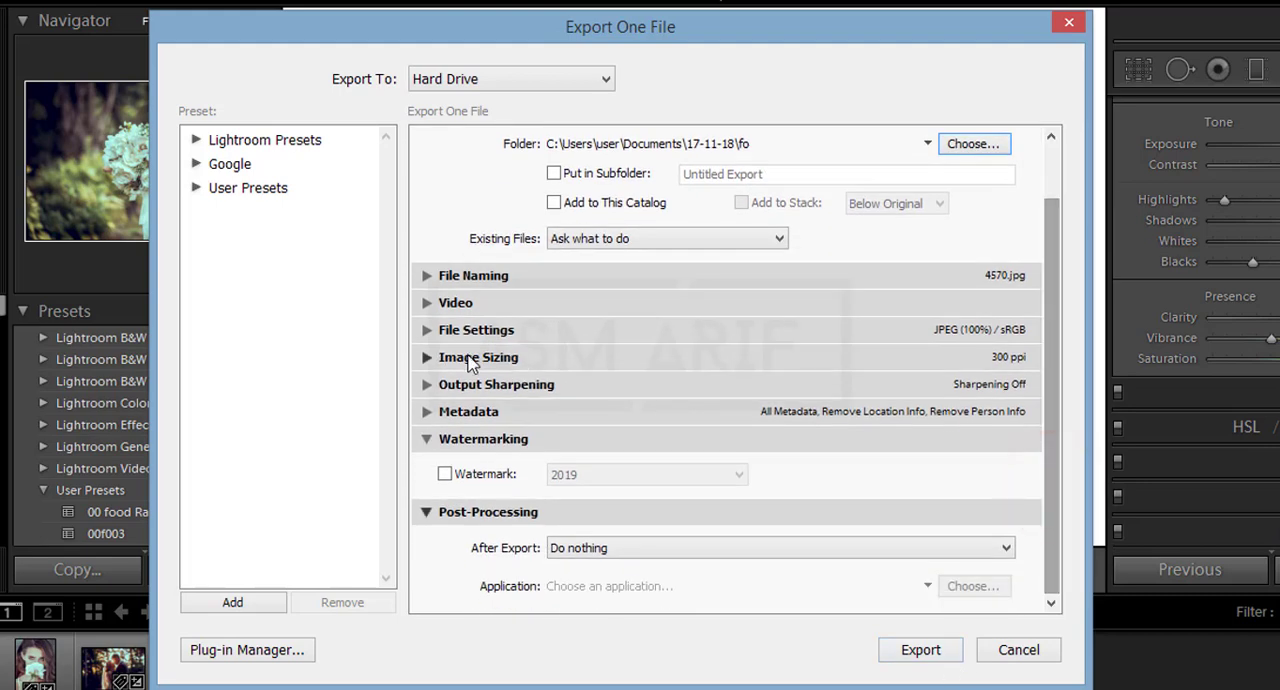
left_click(427, 358)
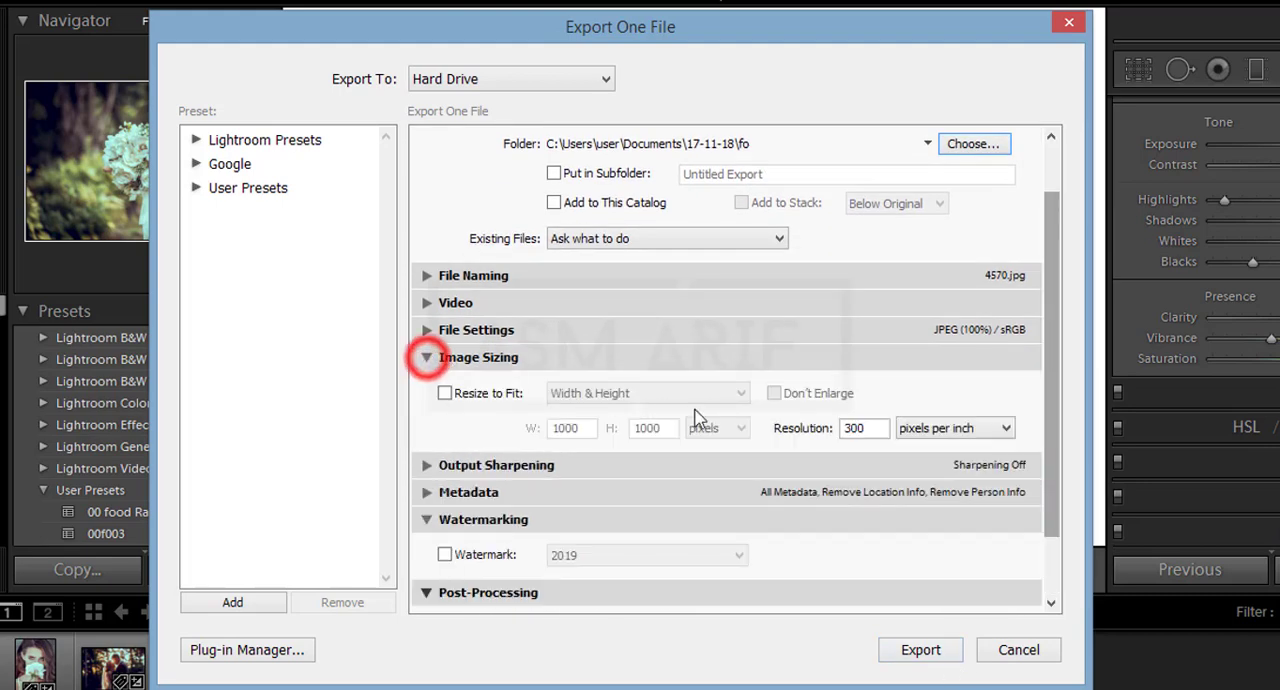
left_click(866, 427)
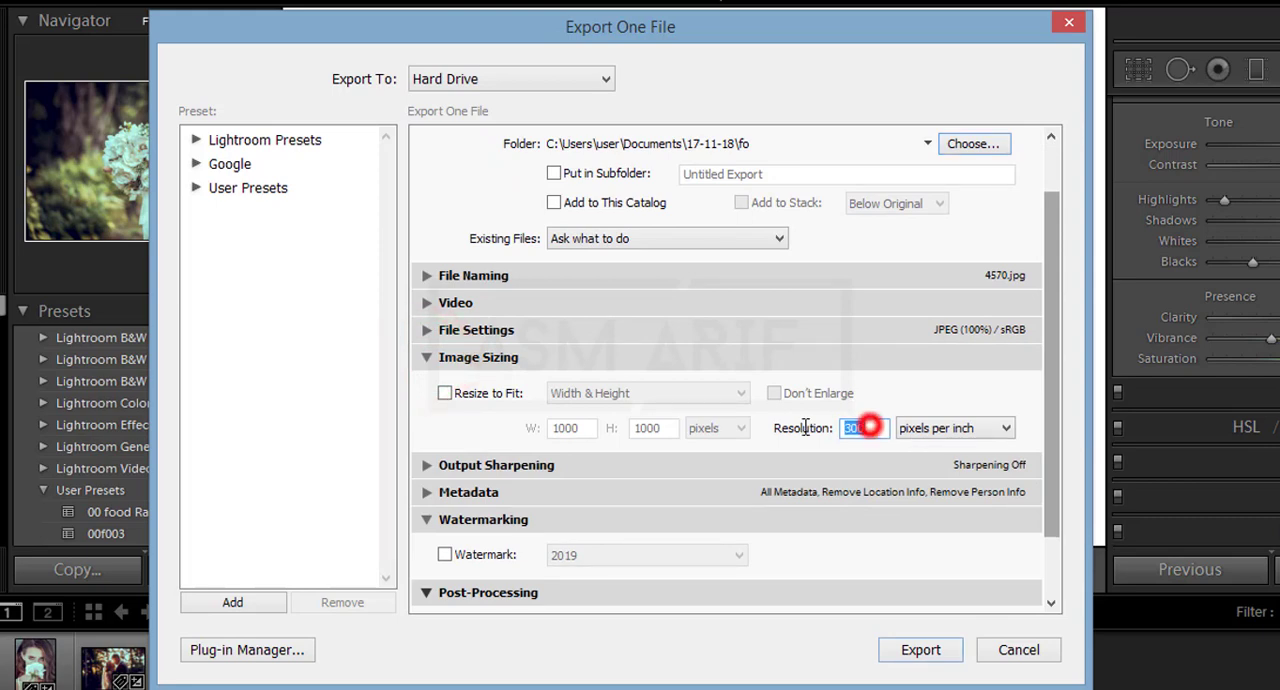
left_click(866, 427)
left_click(940, 430)
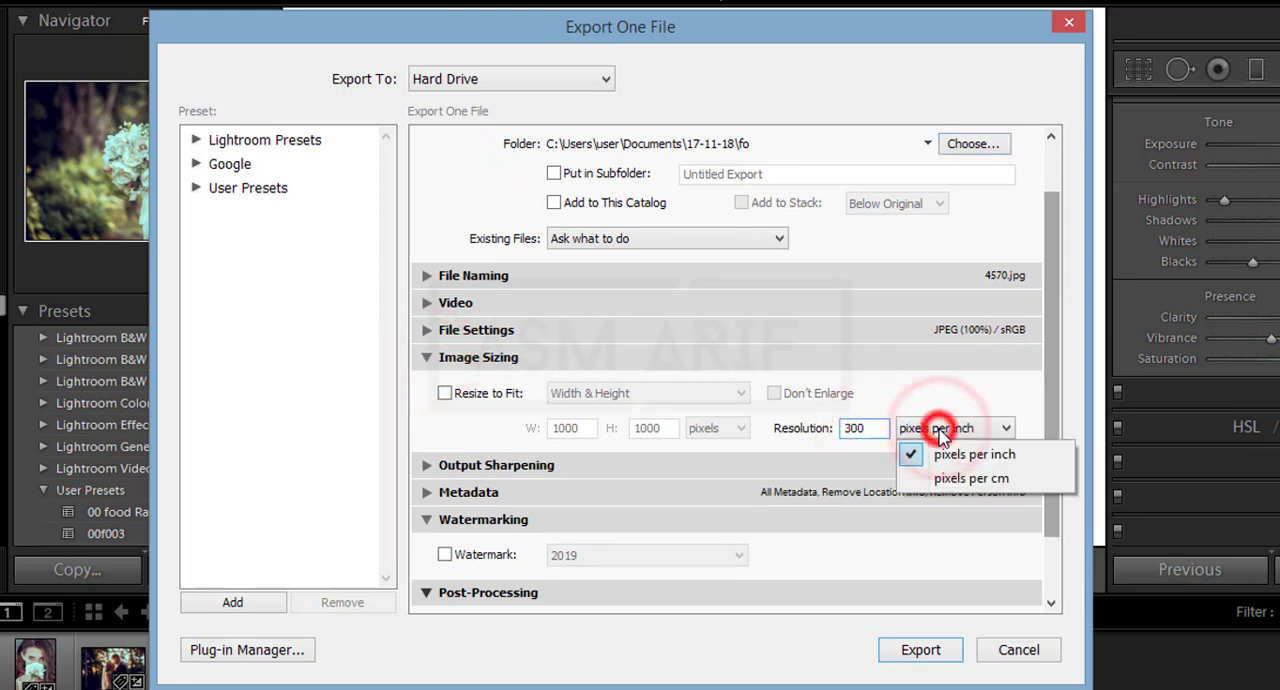
Step: Enable Resize to Fit to view its sizing modes and disable it again
left_click(444, 394)
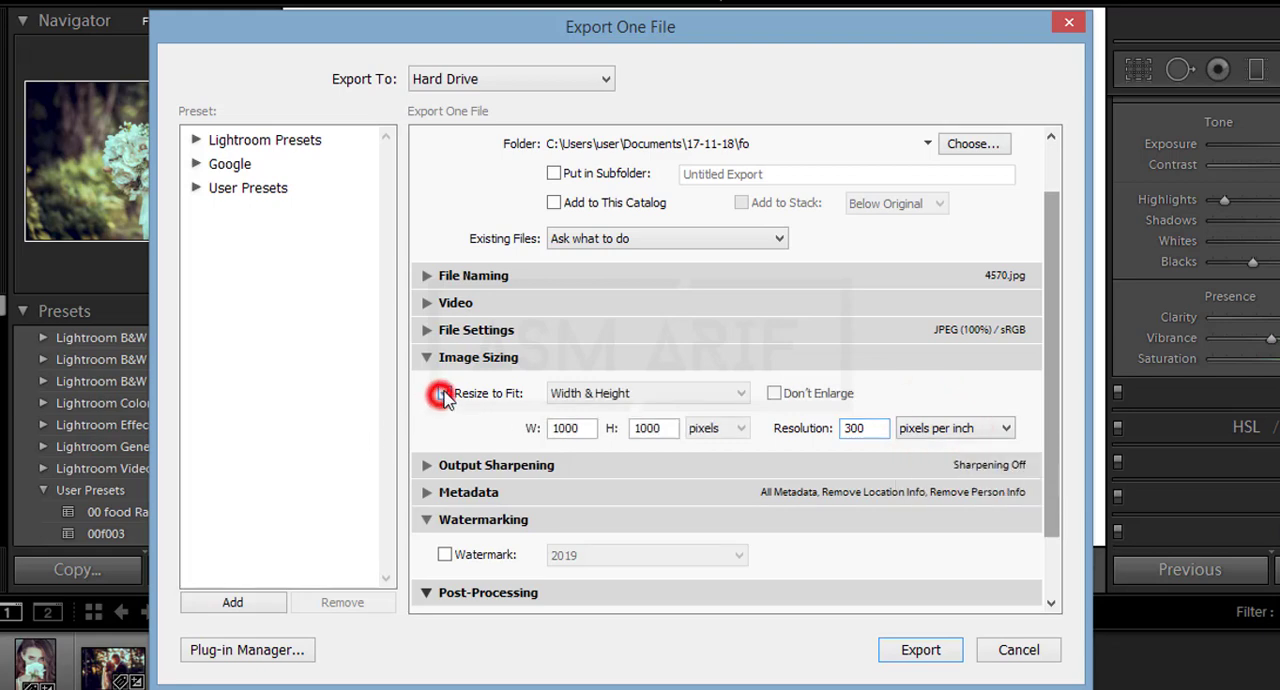
left_click(651, 395)
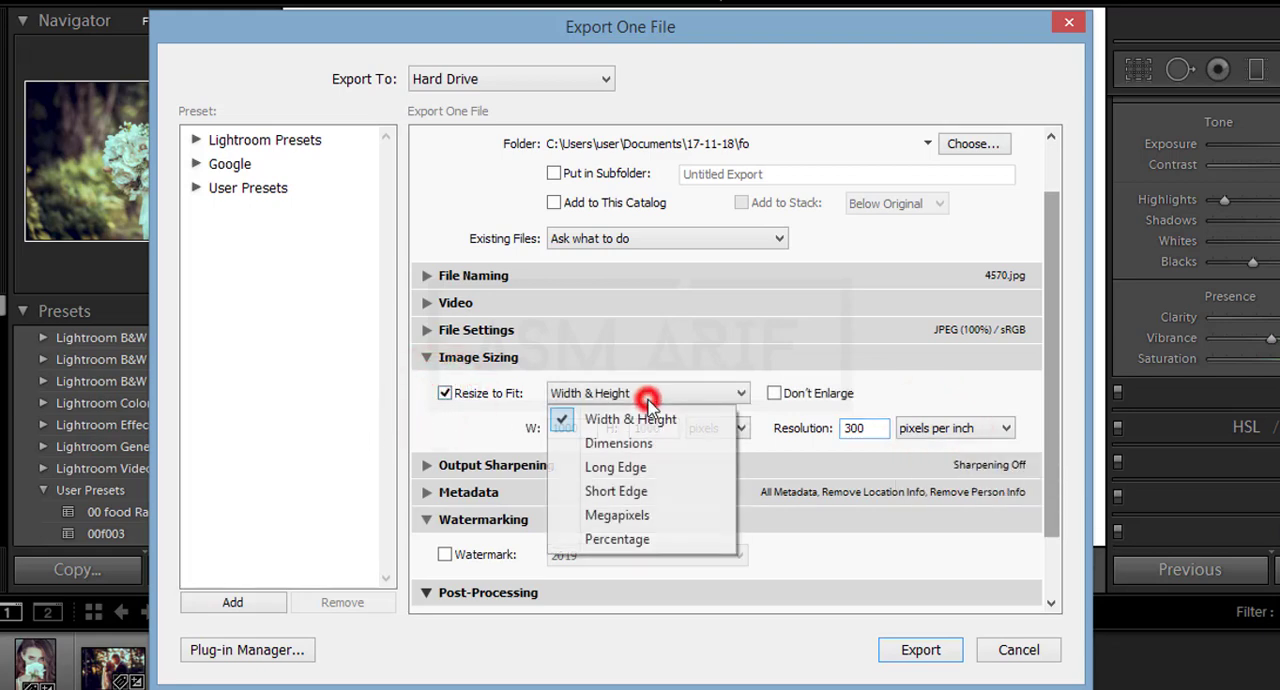
left_click(445, 396)
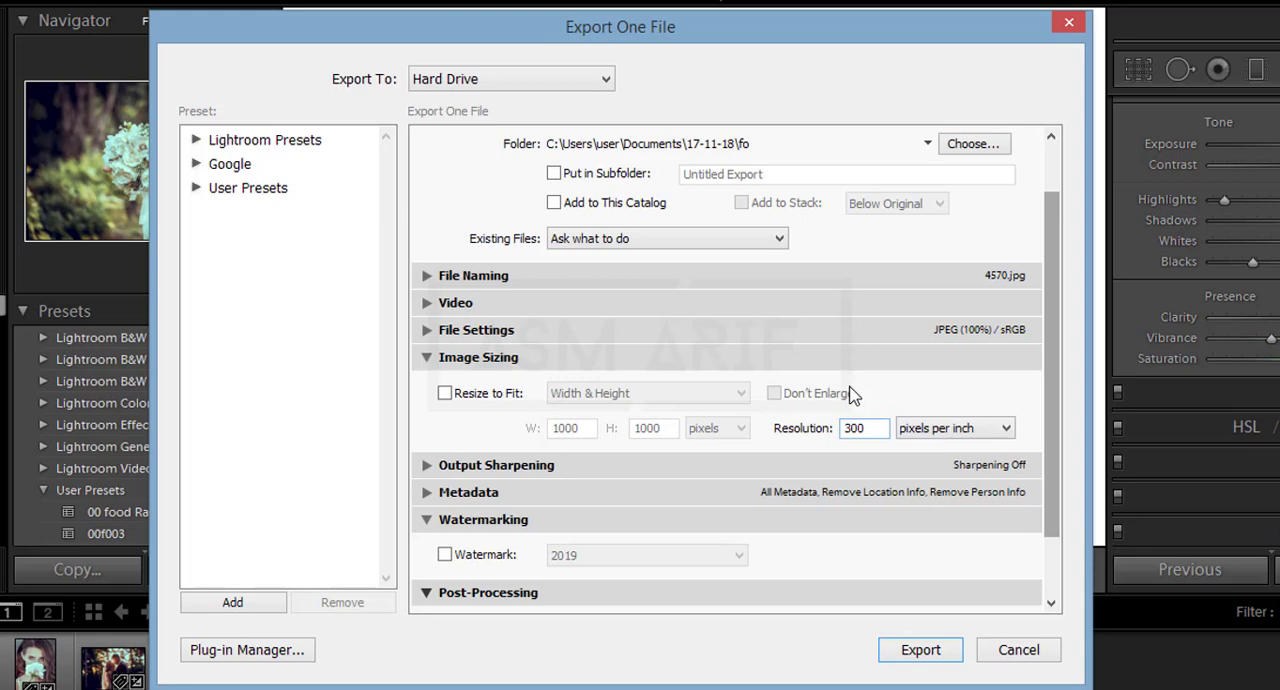
Step: Keep the export resolution at 300 pixels per inch, collapse Image Sizing and export 4570.jpg
double_click(862, 426)
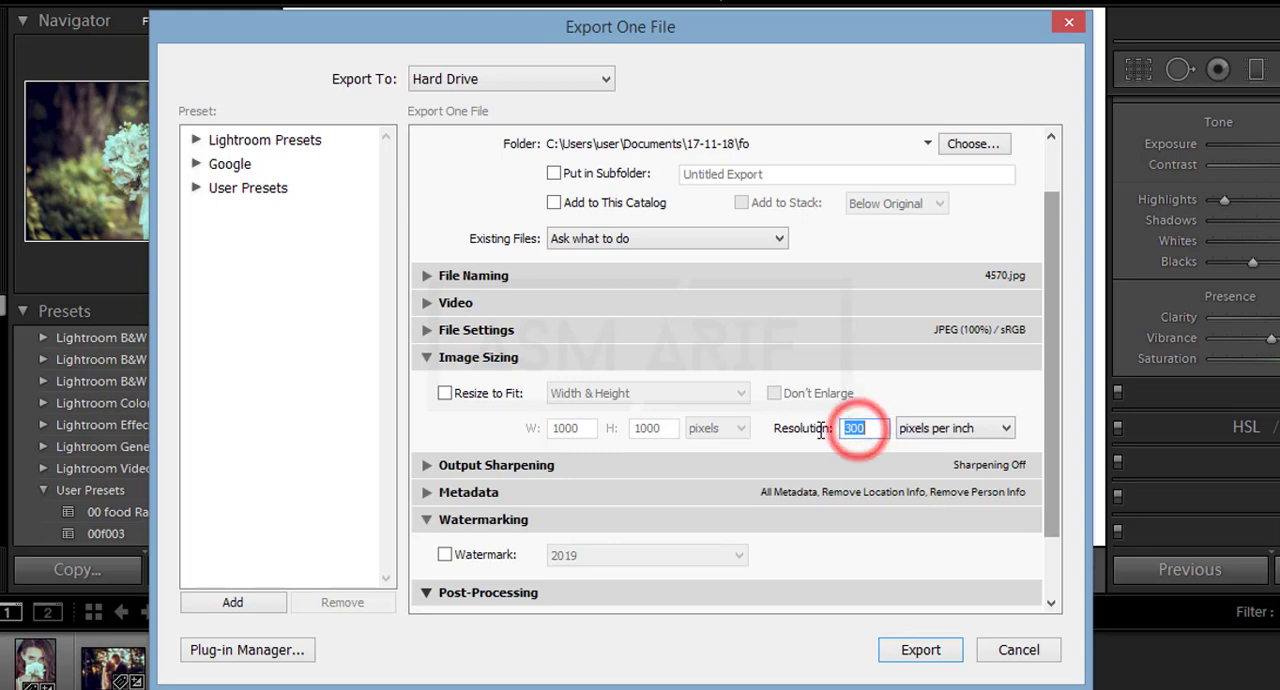
left_click(872, 429)
left_click_drag(872, 429, 837, 430)
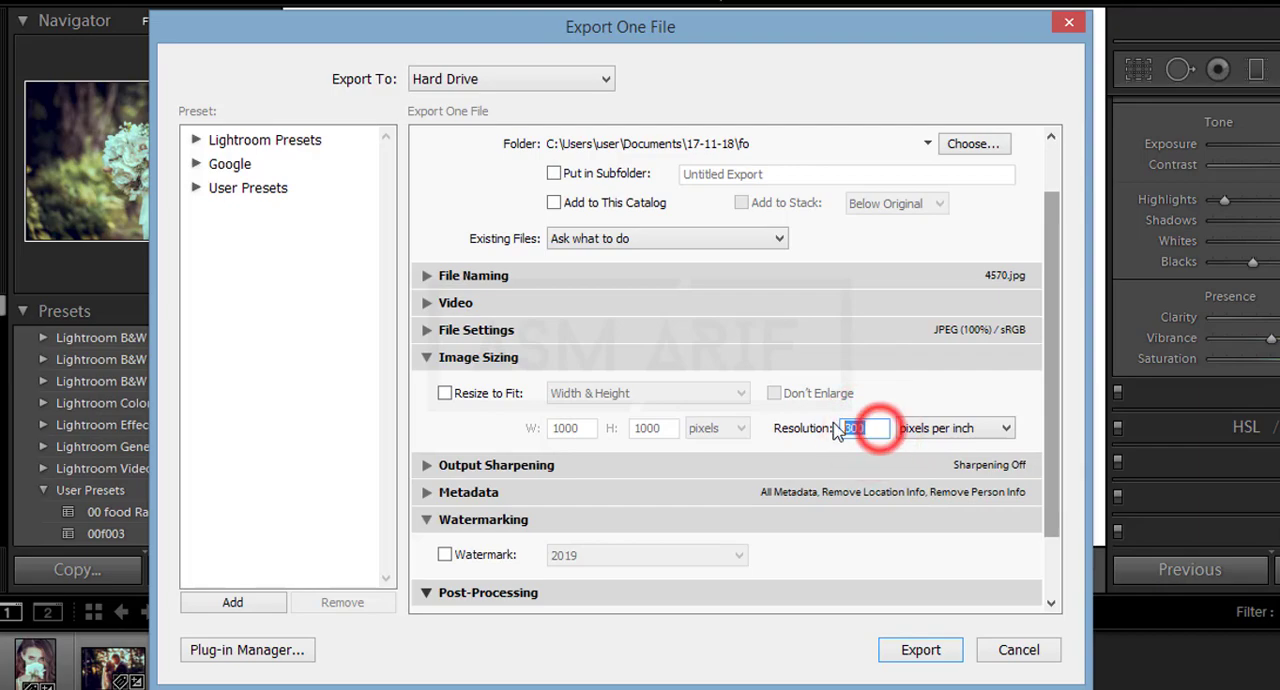
left_click(426, 358)
left_click(921, 655)
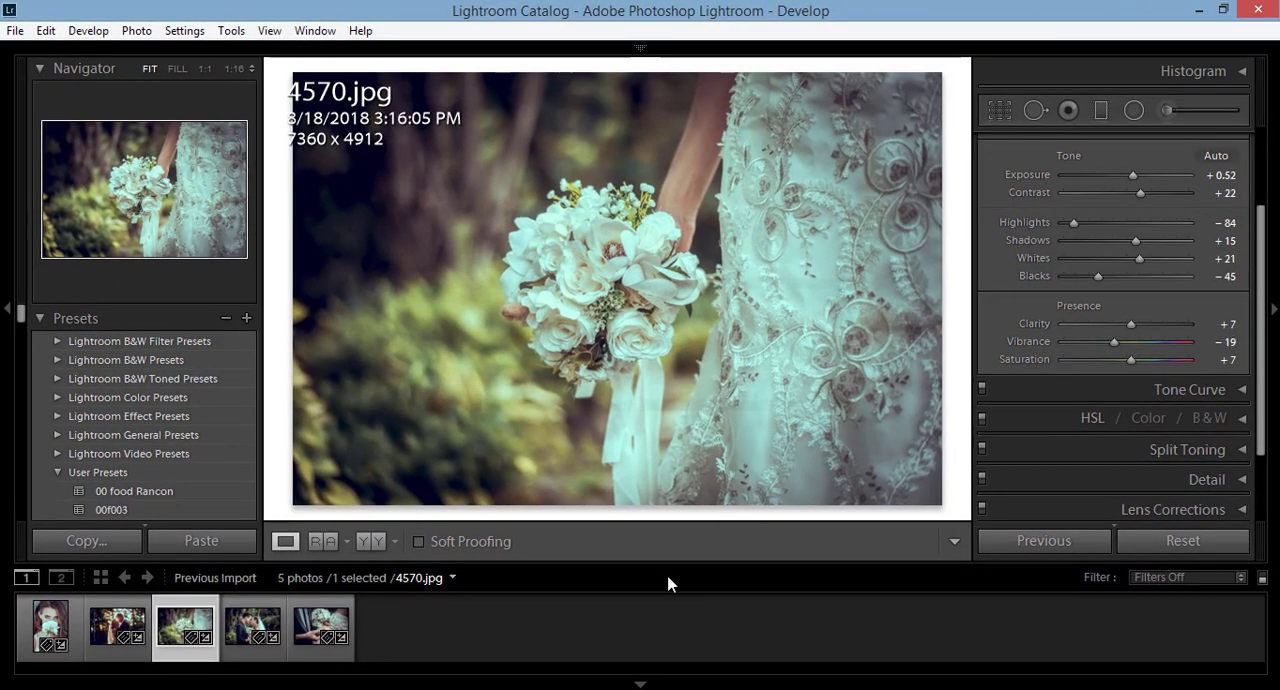
Step: Select all five photos in the filmstrip for a batch export
left_click(400, 643)
left_click(300, 632)
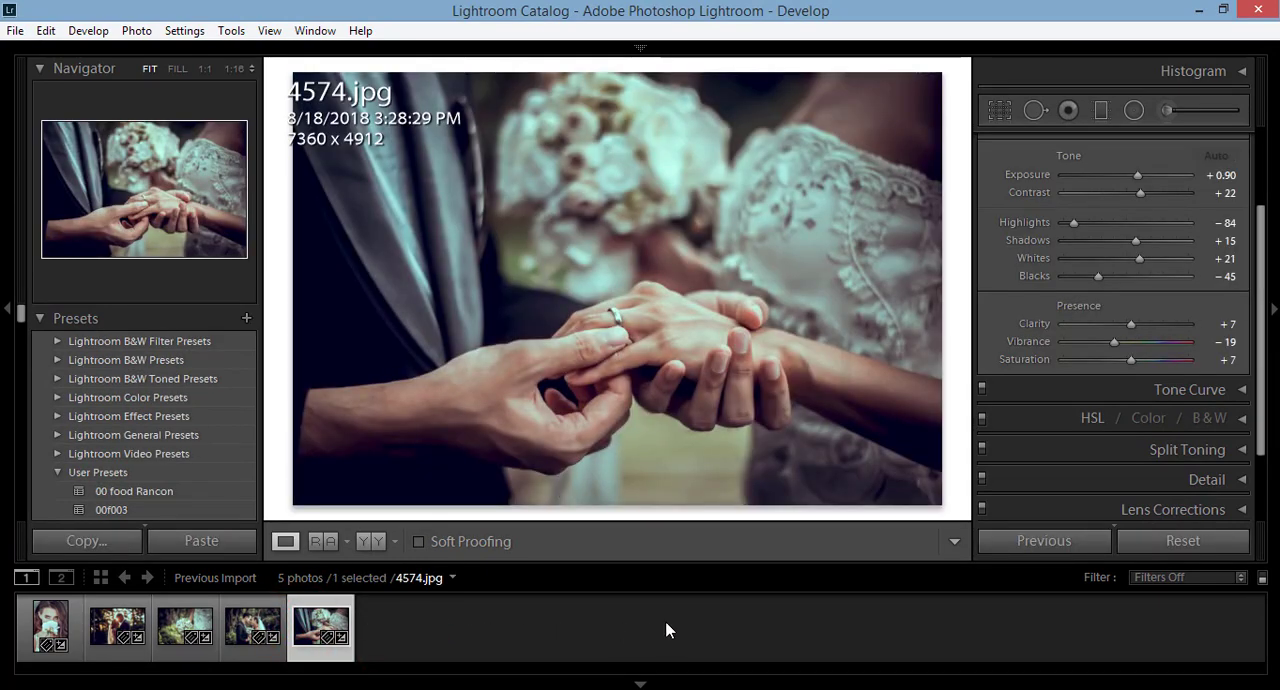
left_click(45, 625)
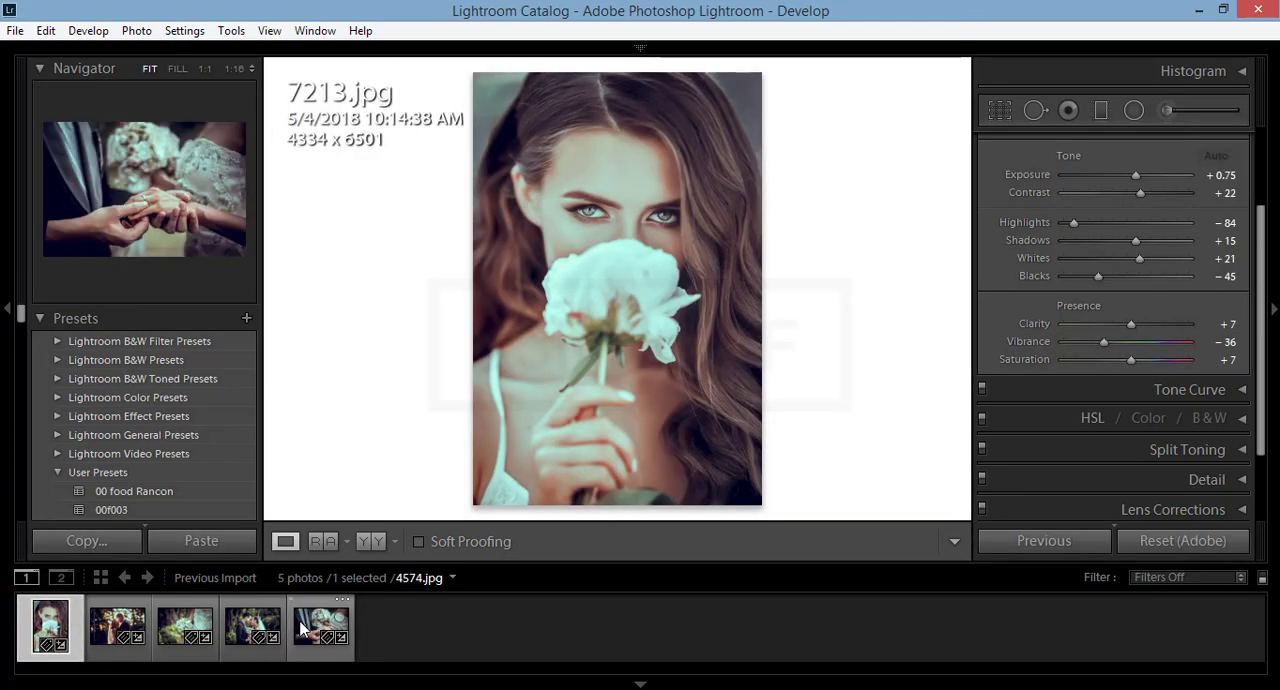
left_click(300, 627, "shift")
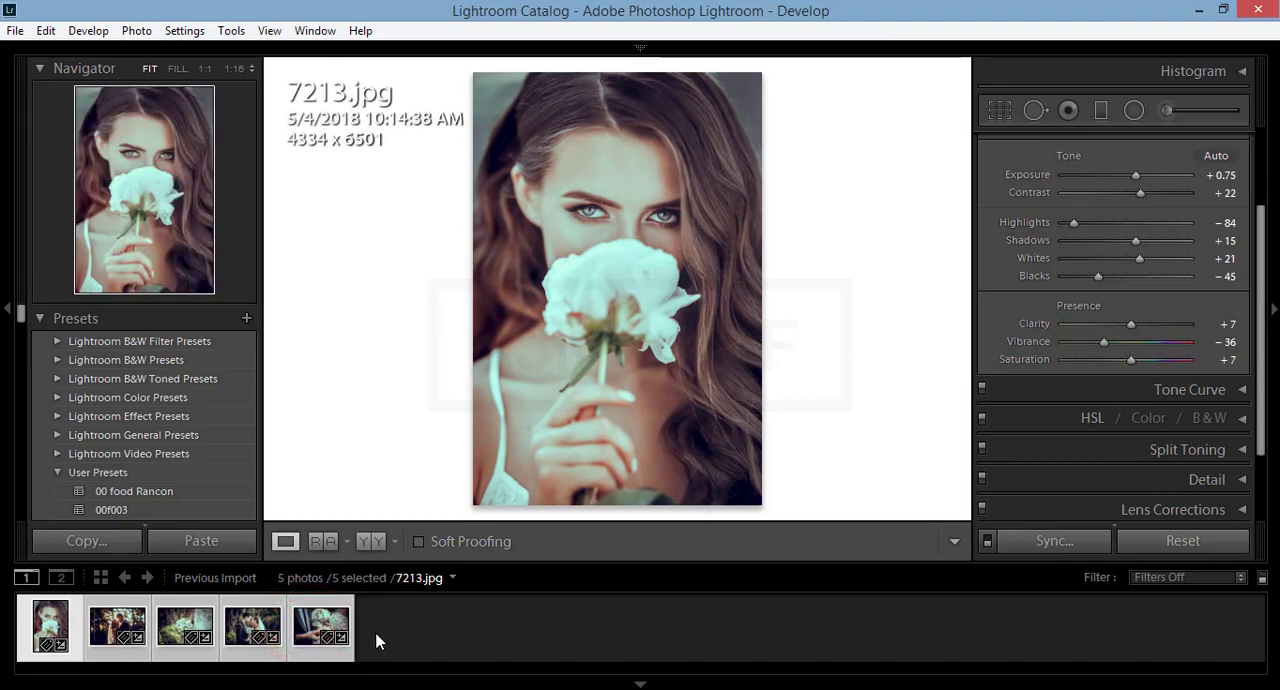
Step: Export the selected photos to the folder fo in Documents\17-11-18, overwriting the existing 4570.jpg
left_click(15, 31)
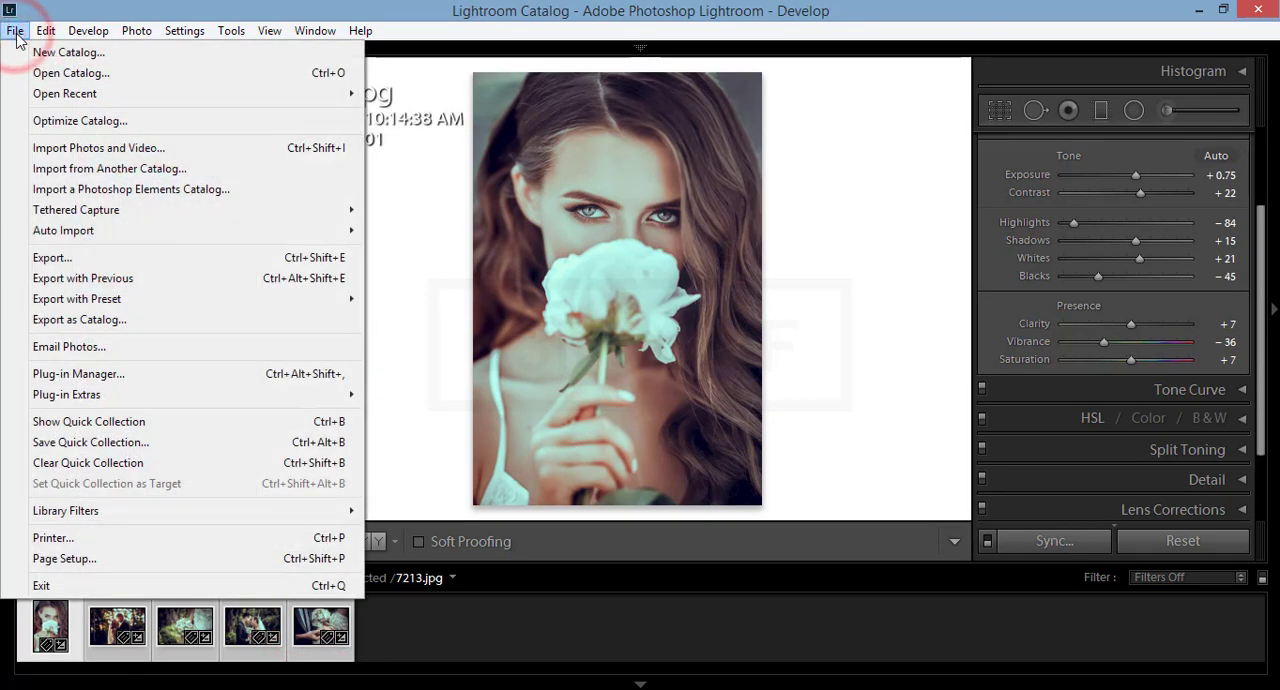
left_click(140, 263)
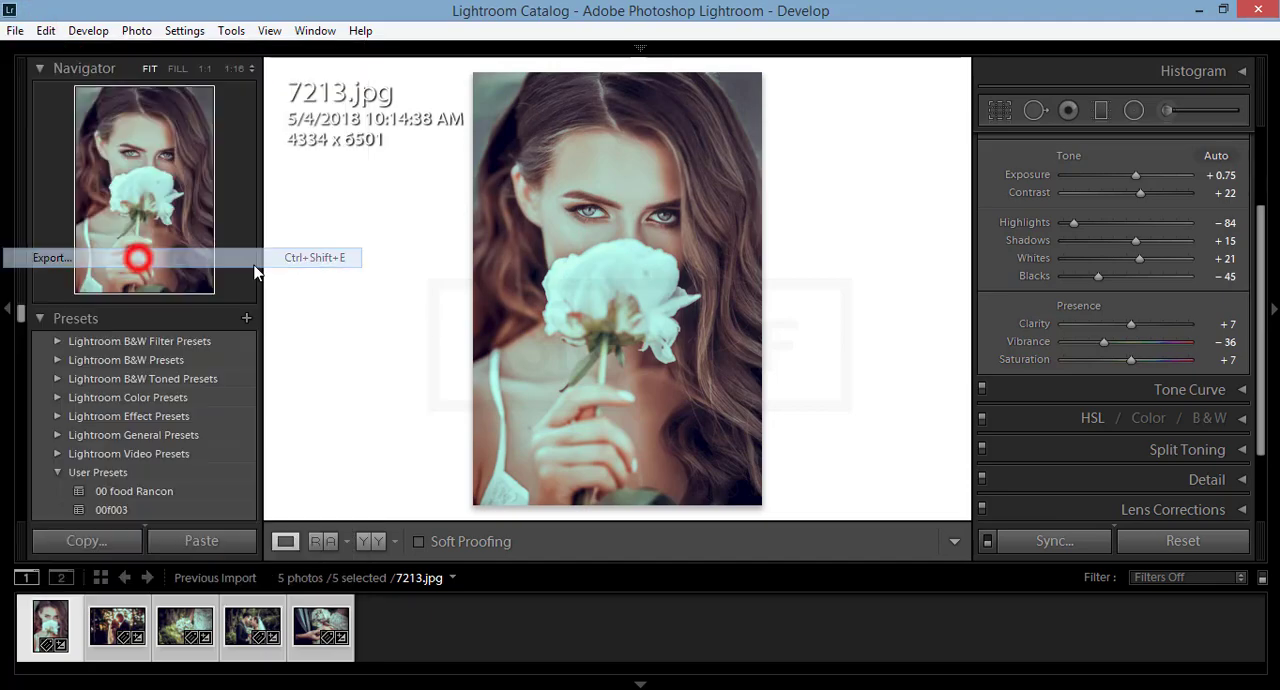
left_click(857, 231)
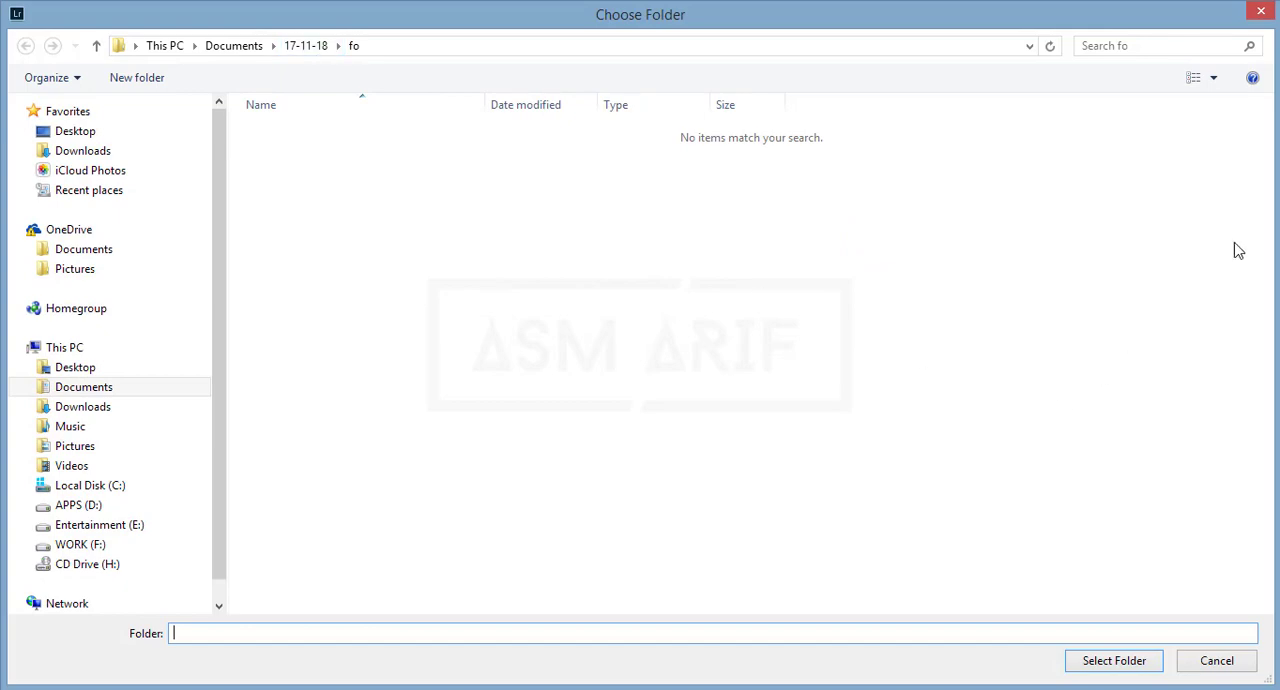
left_click(1075, 665)
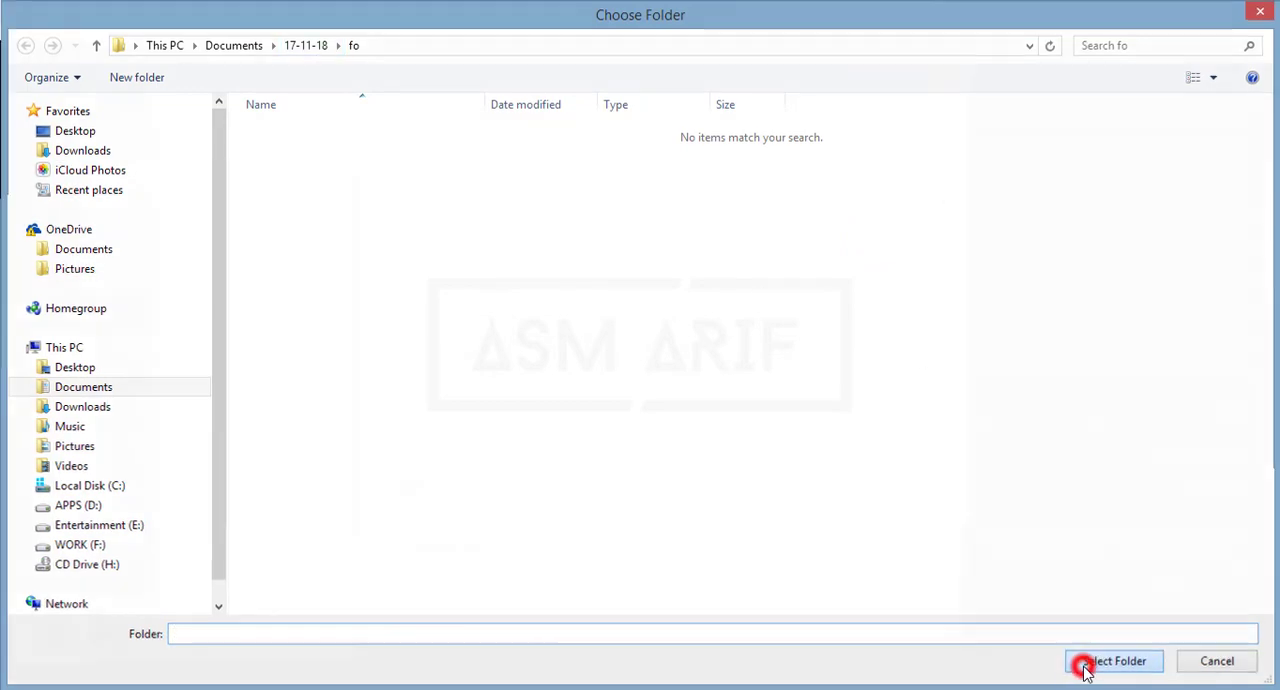
left_click(845, 608)
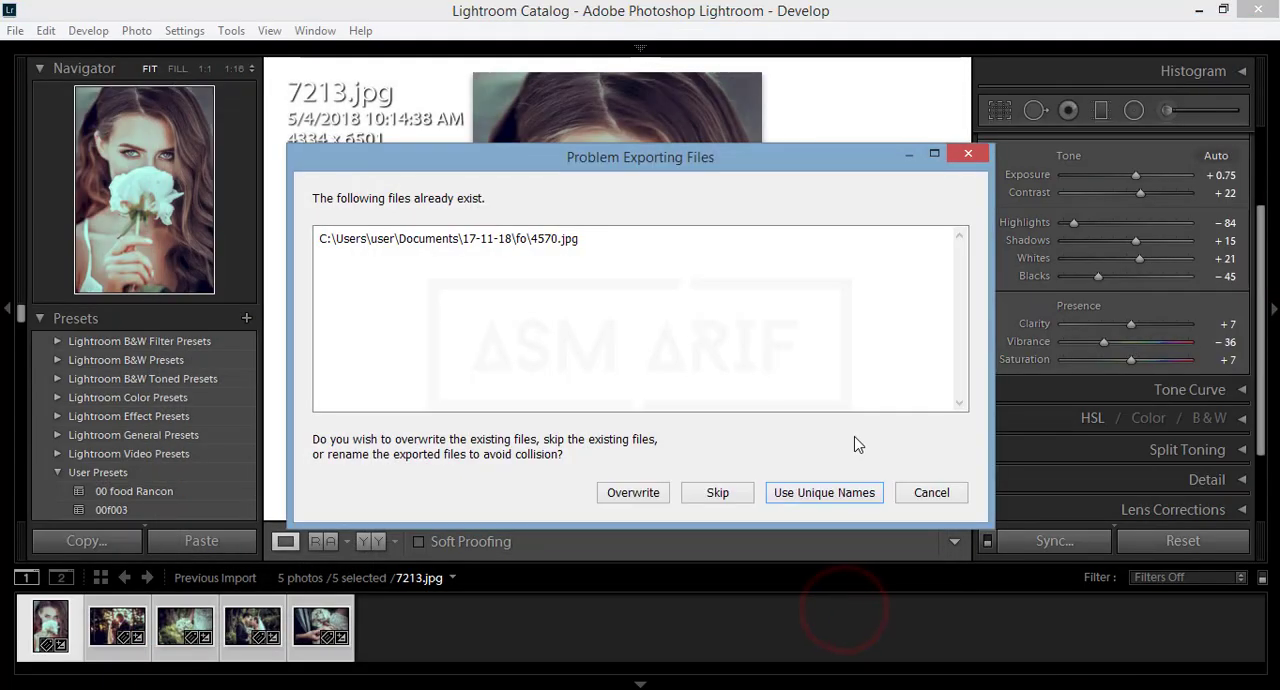
left_click(507, 245)
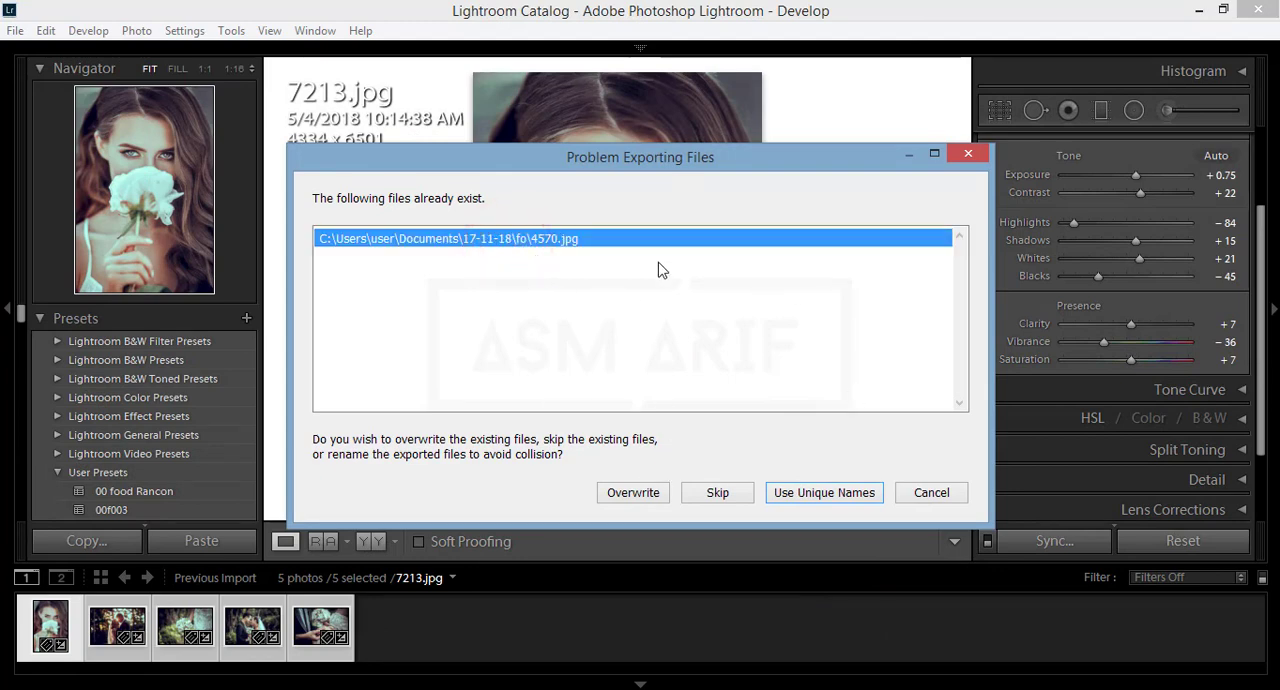
left_click(610, 493)
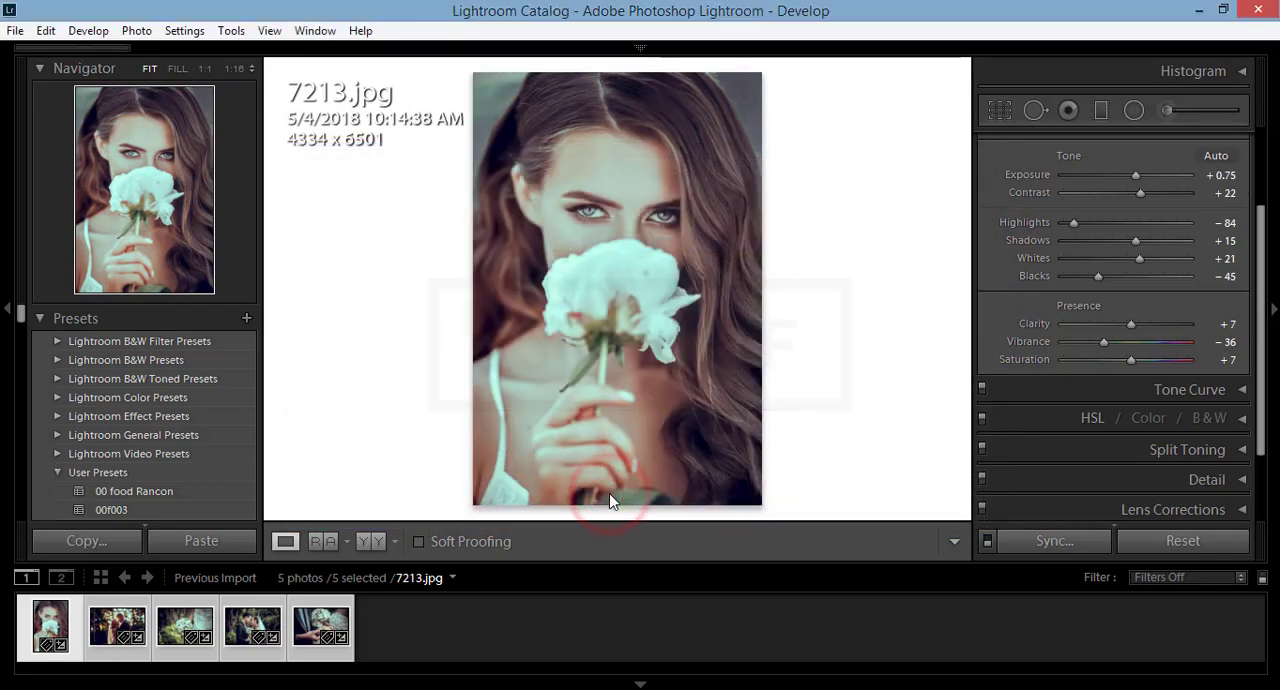
Step: Hide the filmstrip and apply the 001wedding user preset to 7213.jpg
mouse_move(43, 49)
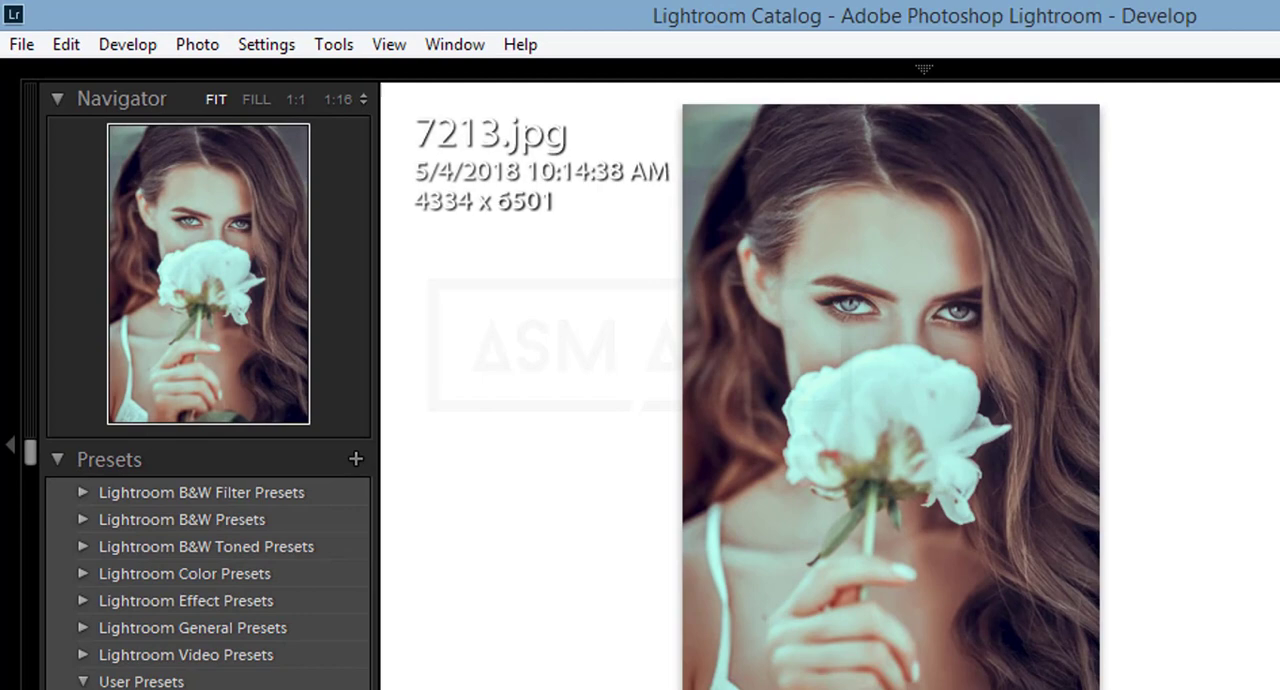
left_click(641, 684)
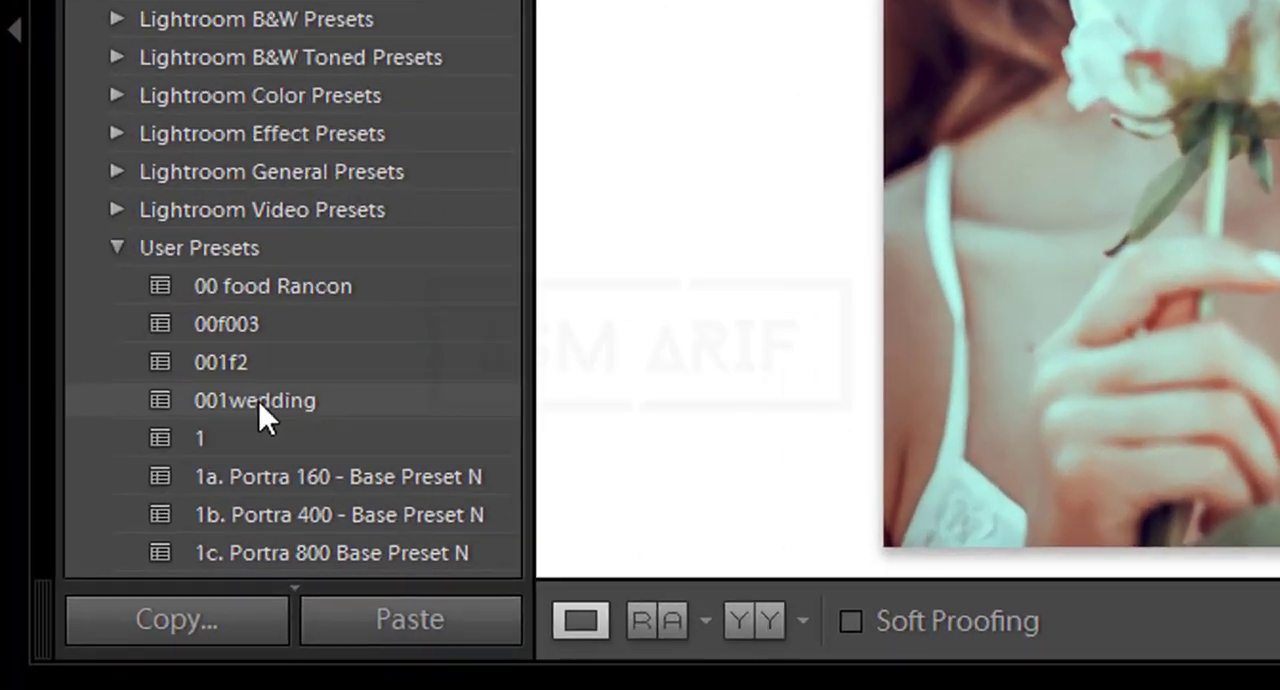
left_click(128, 547)
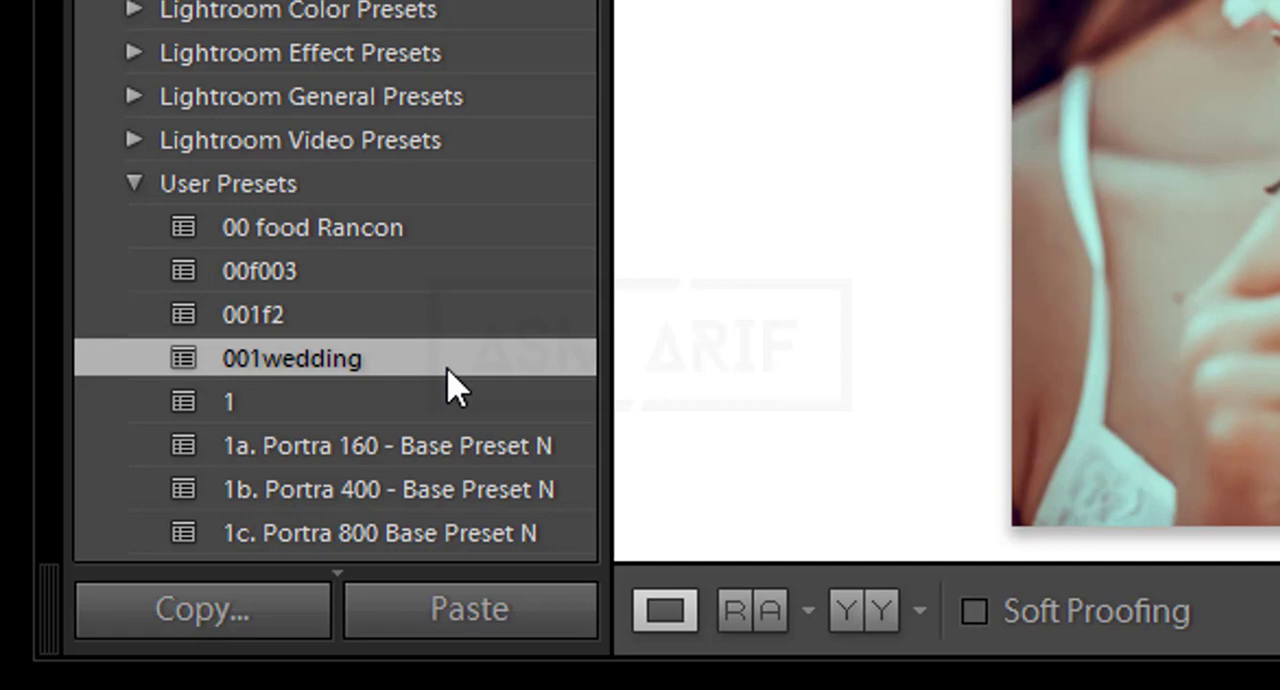
Step: Export the 001wedding preset as 001wedding.lrtemplate to the folder fo in Documents\17-11-18
right_click(366, 376)
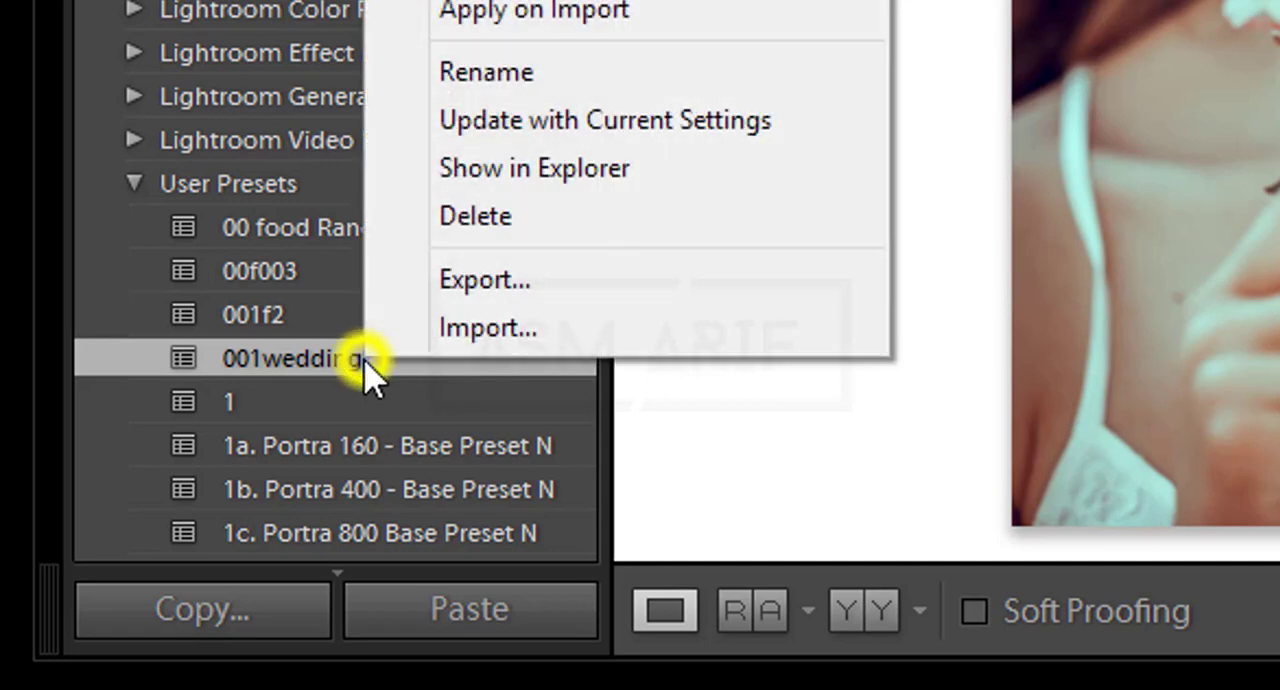
left_click(488, 282)
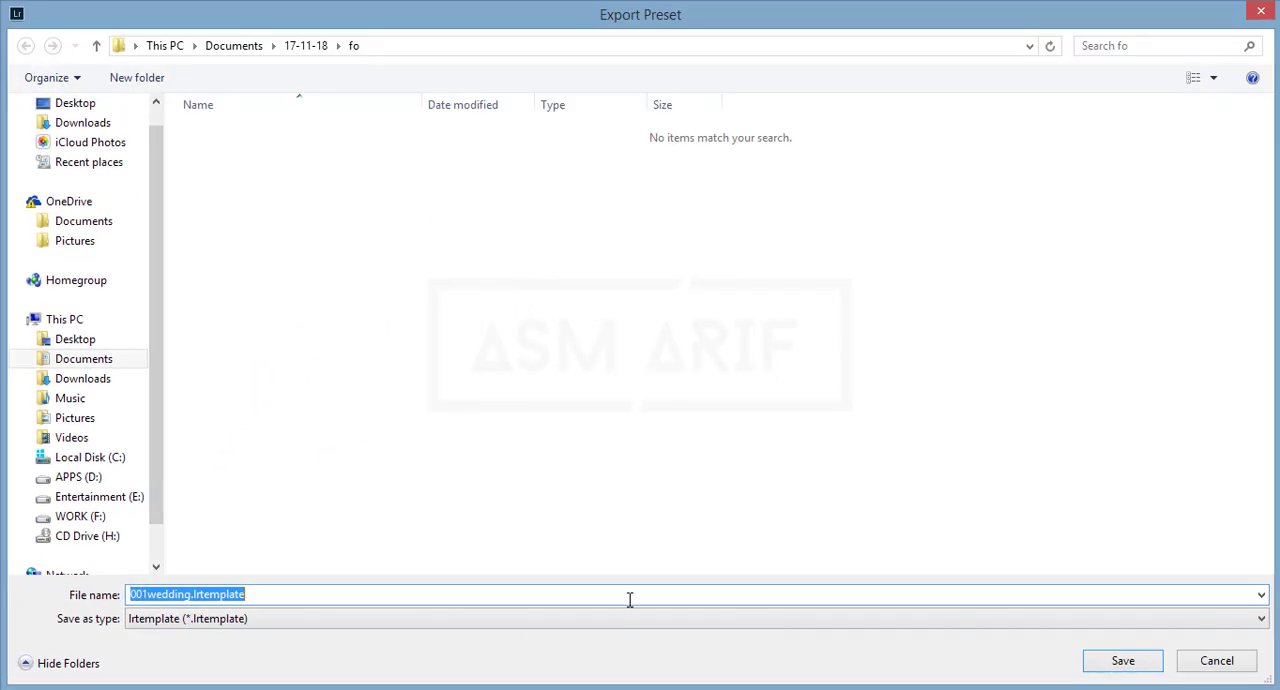
left_click(1116, 664)
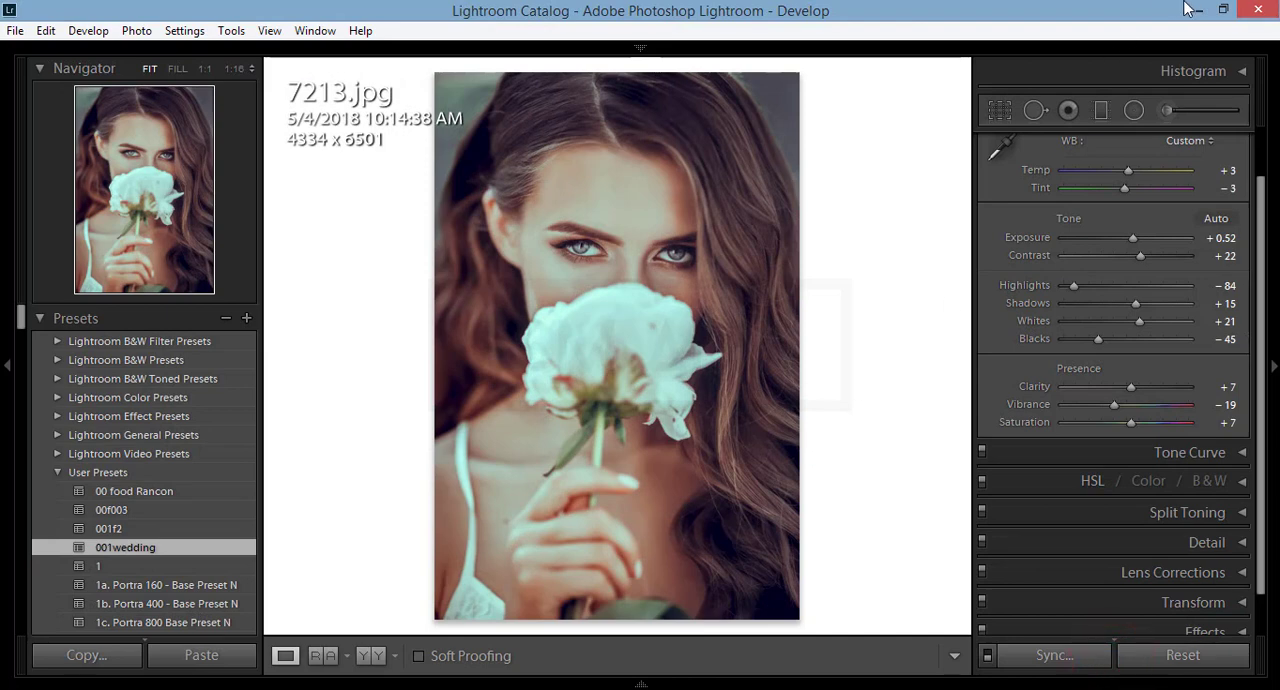